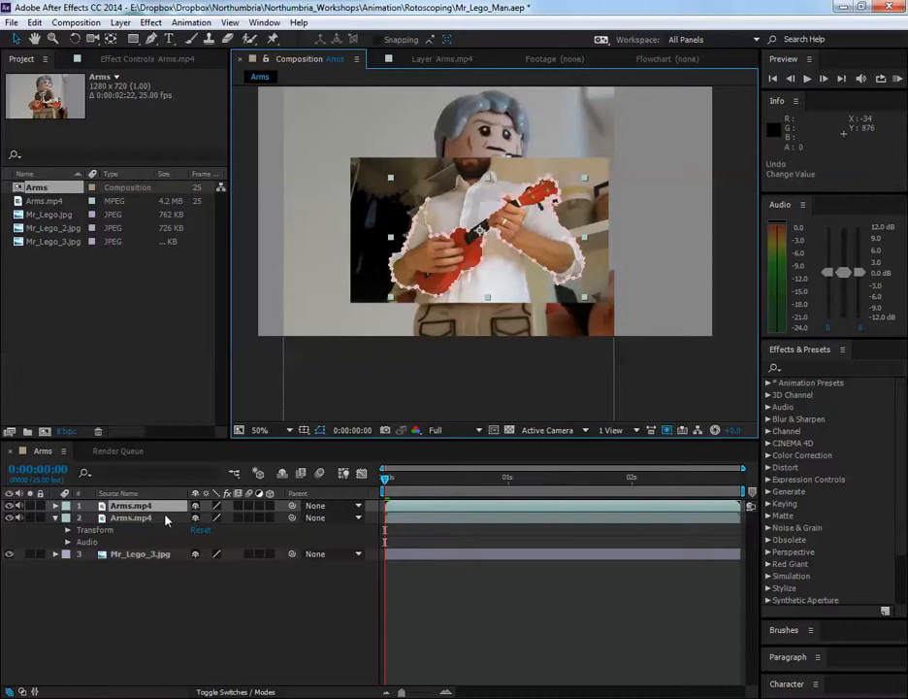
Show layer names in the timeline and scrub through the unmasked Arms.mp4 footage on layer 2
left_click(121, 493)
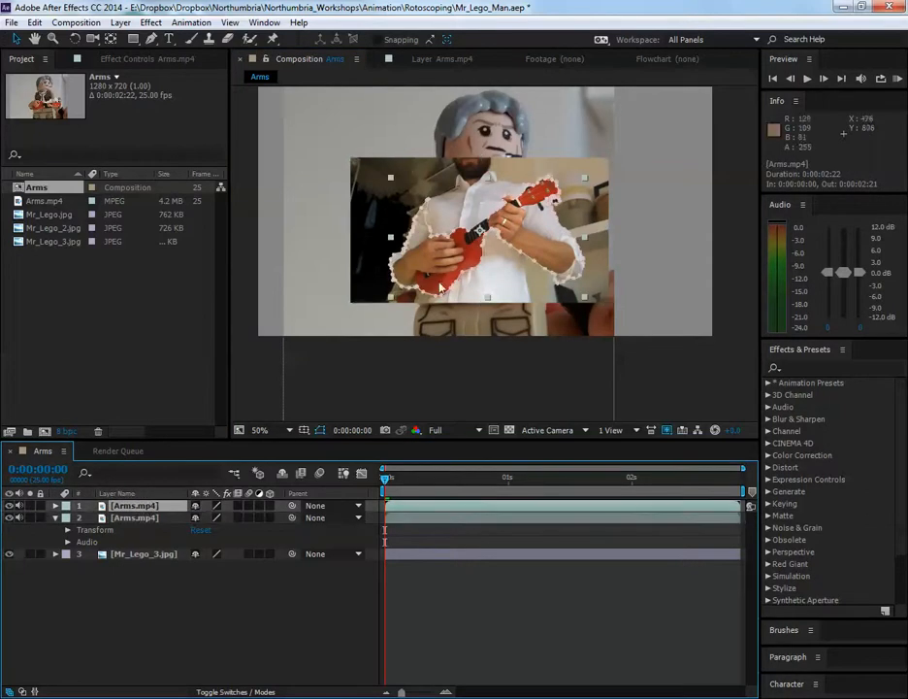
left_click(136, 518)
scroll(464, 253, "up", 2)
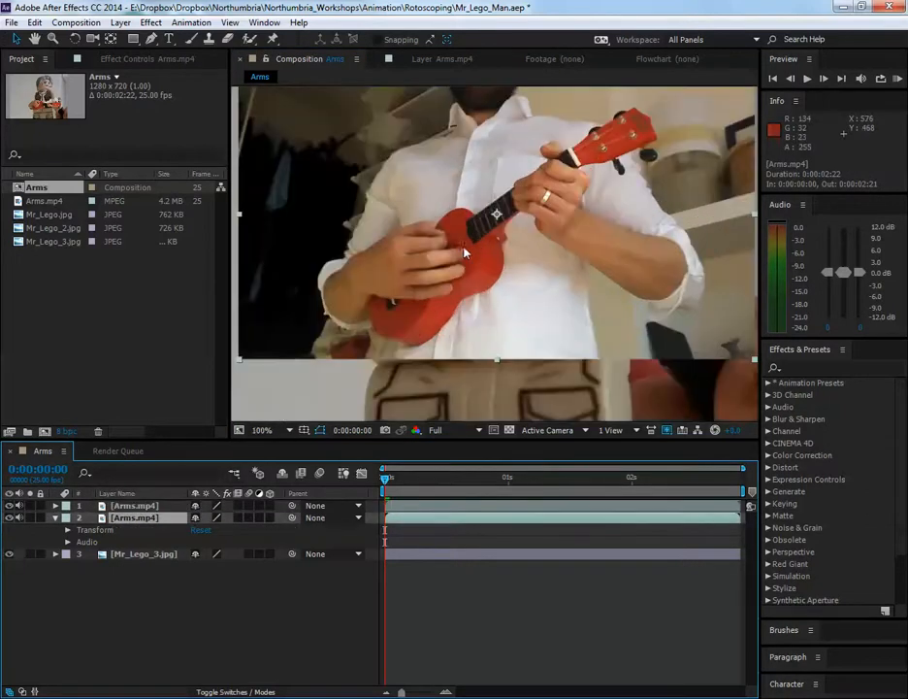
left_click_drag(497, 242, 478, 306)
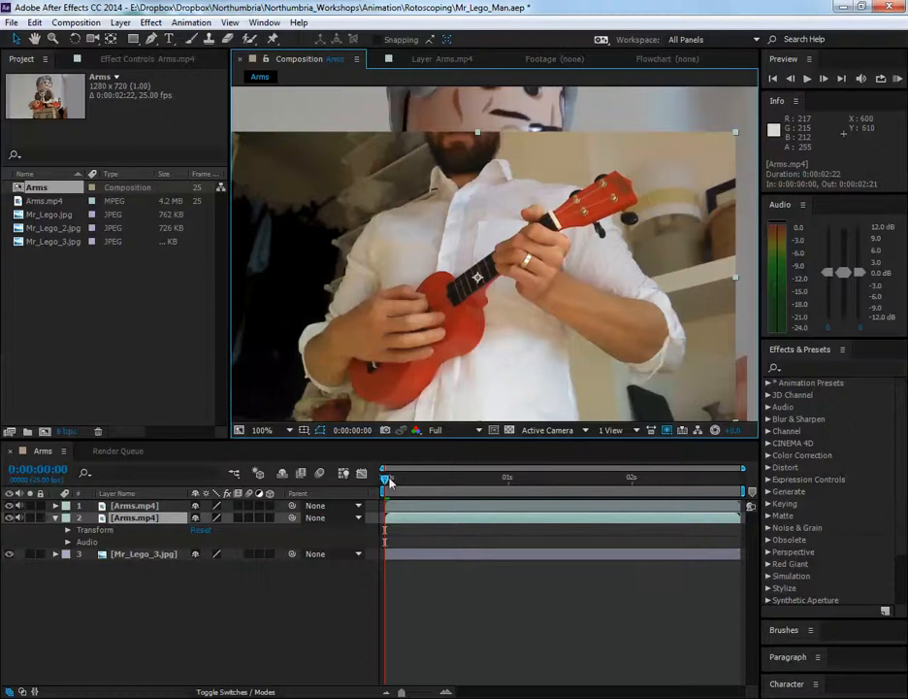
left_click_drag(387, 480, 340, 490)
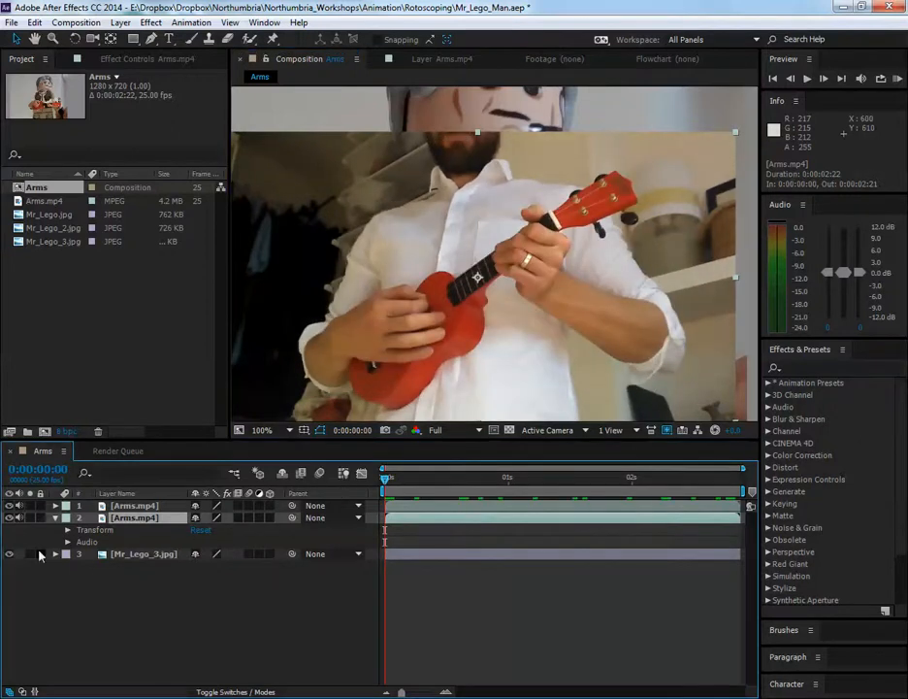
Hide both Arms.mp4 layers to view the Mr_Lego_3.jpg background, and make the arms footage visible again
left_click(9, 518)
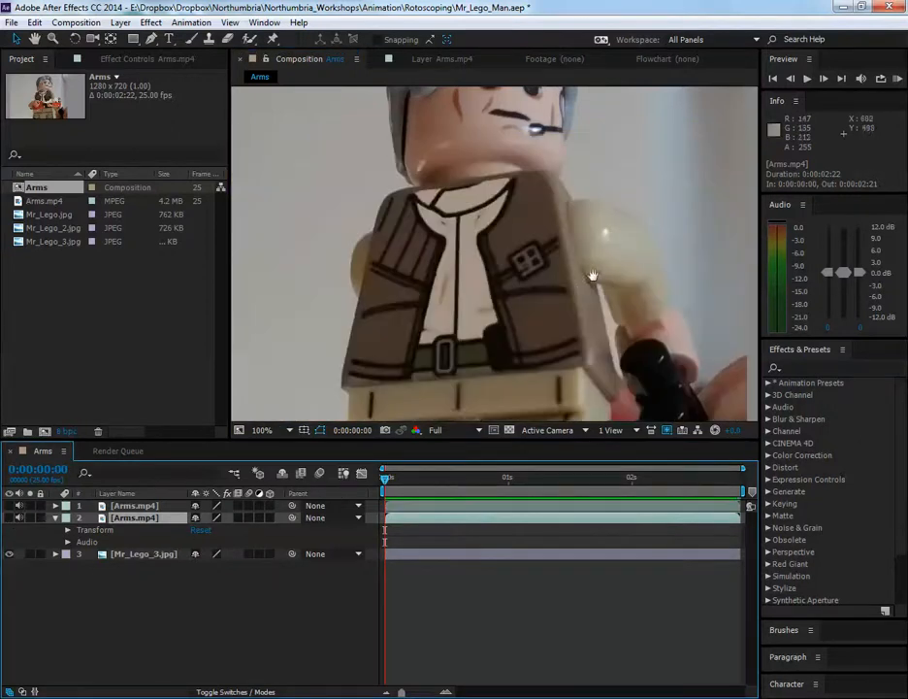
left_click_drag(594, 276, 541, 283)
scroll(577, 272, "down", 1)
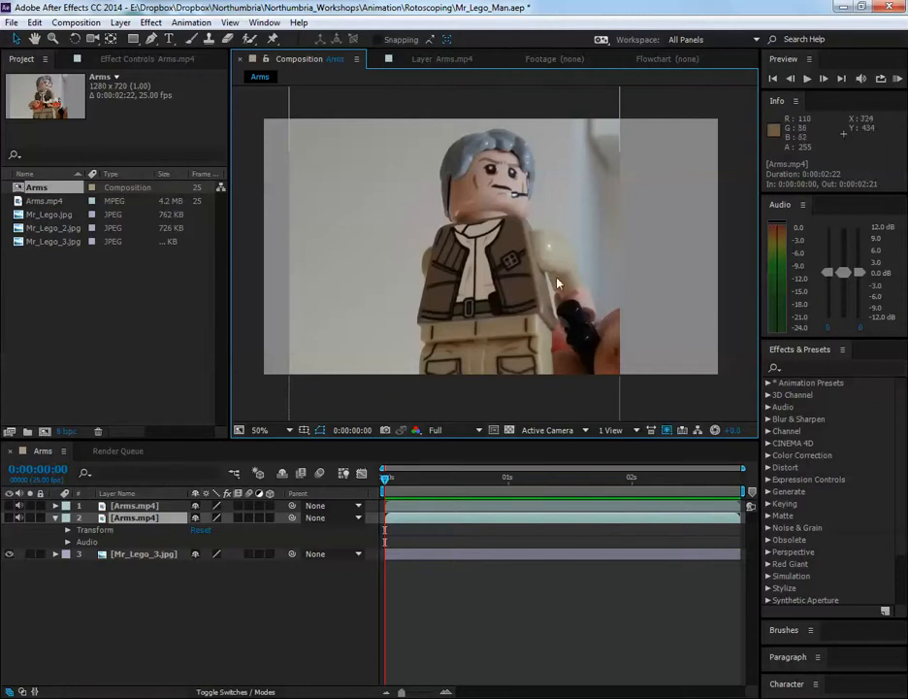
left_click(9, 519)
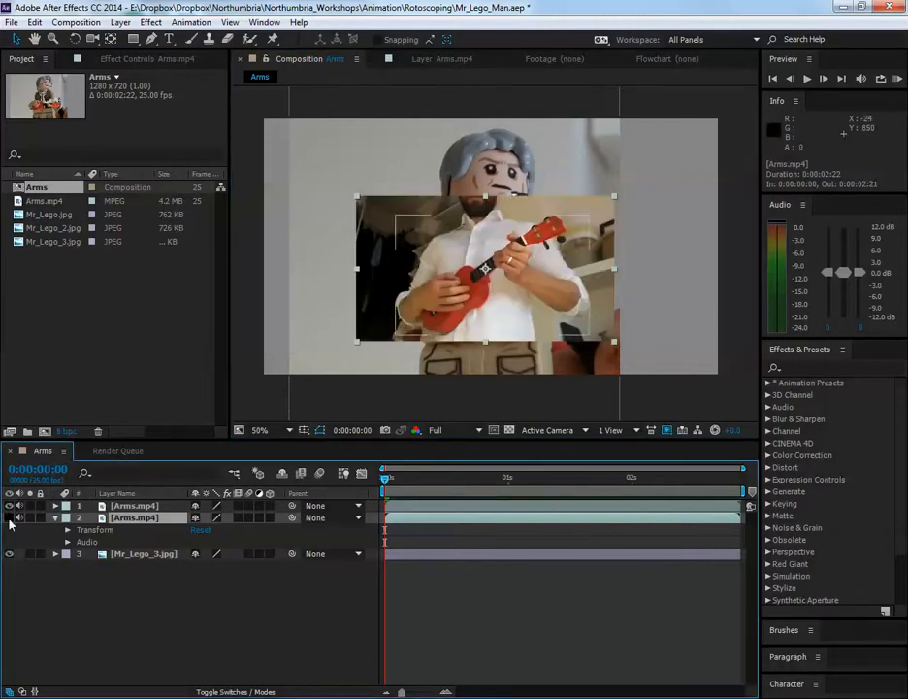
left_click(9, 518)
left_click(8, 517)
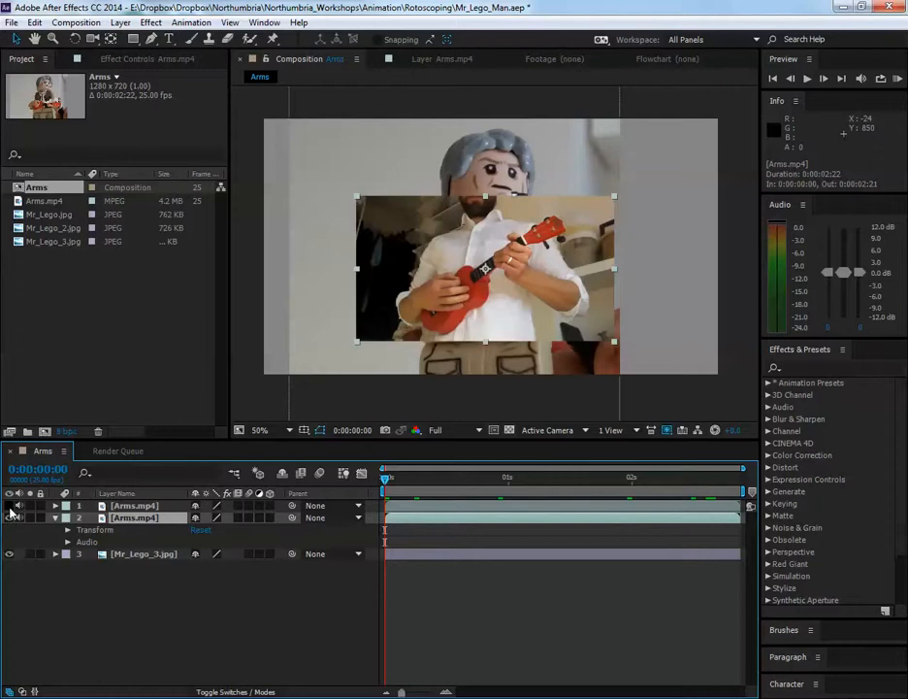
Expand the masked Arms.mp4 layer, show it without the unmasked copy, and examine the cut-out arms over the Lego figure
left_click(81, 532)
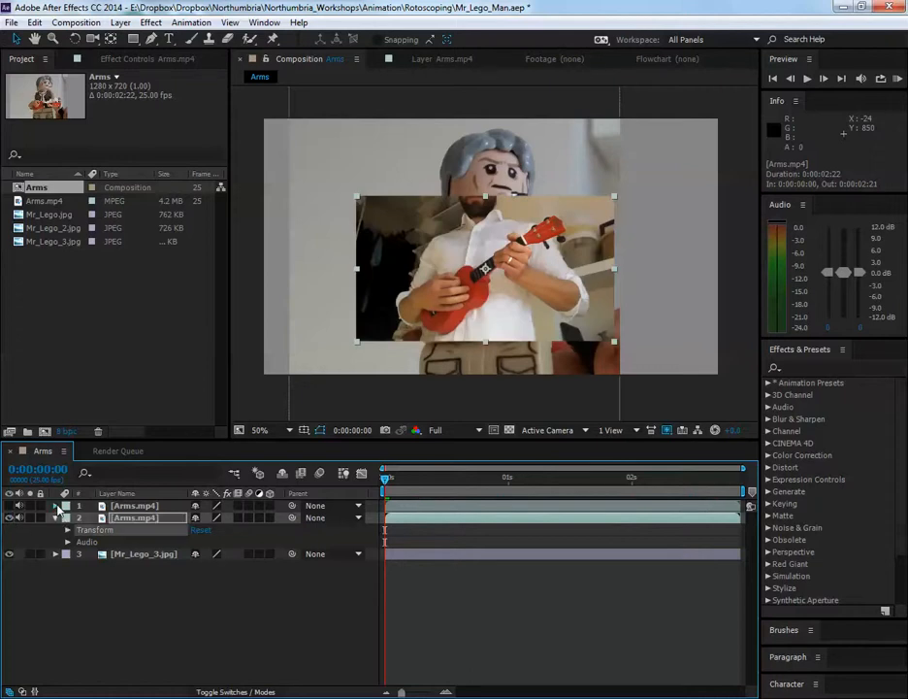
left_click(55, 505)
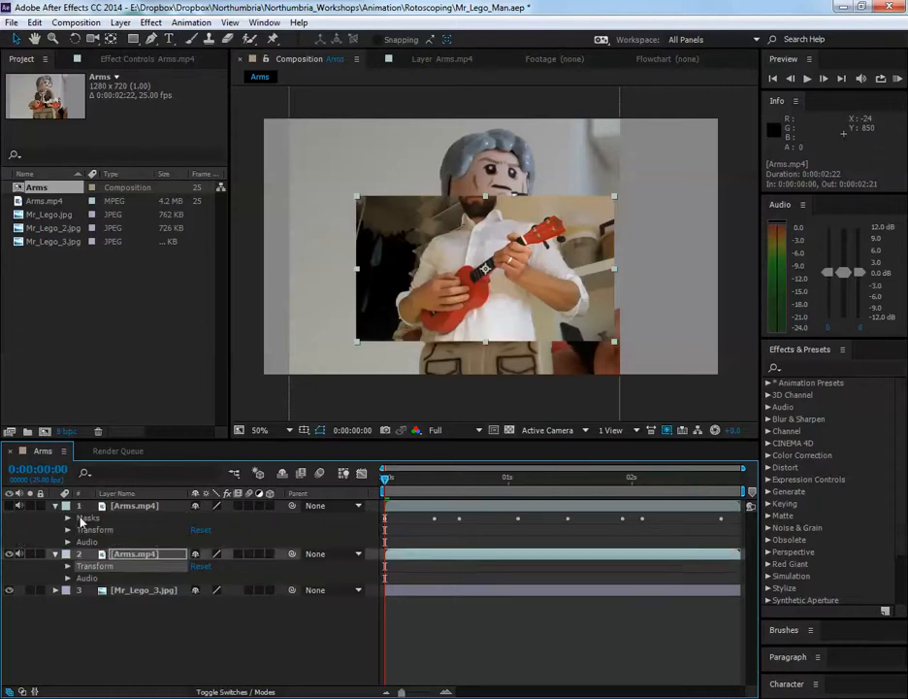
left_click(9, 553)
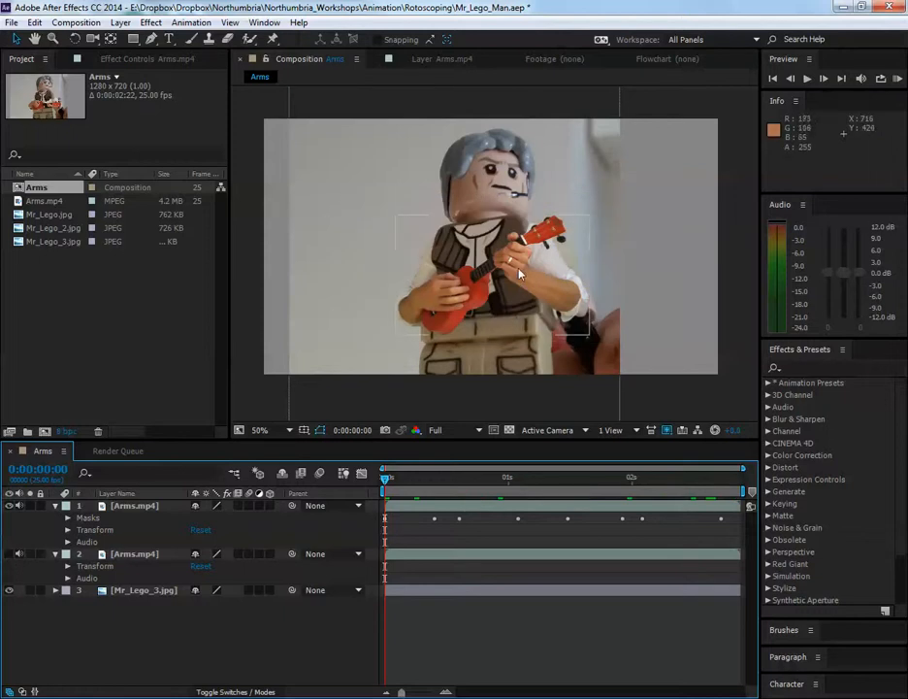
scroll(525, 283, "up", 1)
key("space")
left_click_drag(498, 287, 516, 296)
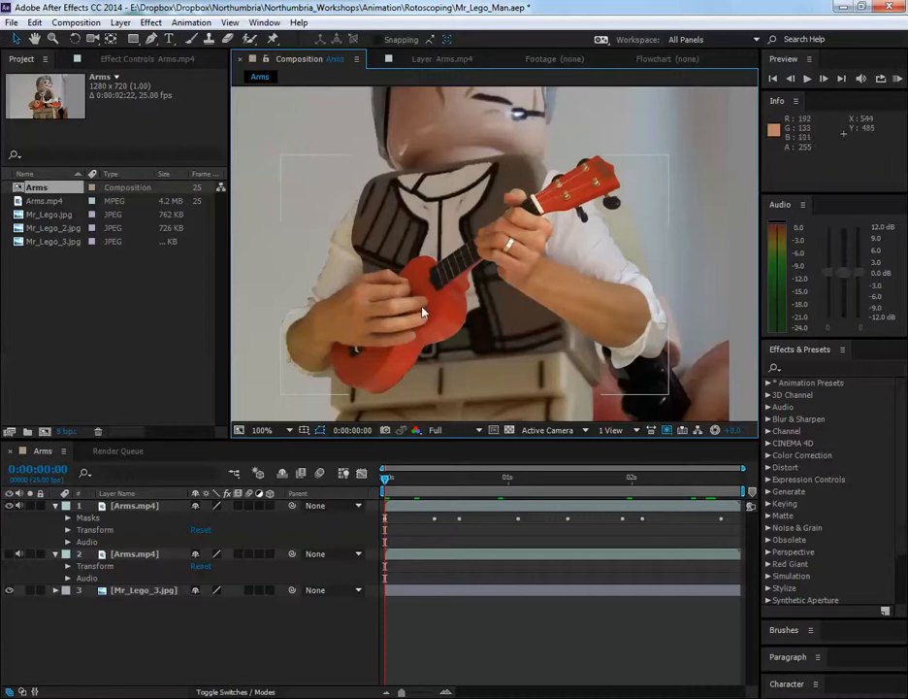
scroll(499, 238, "down", 1)
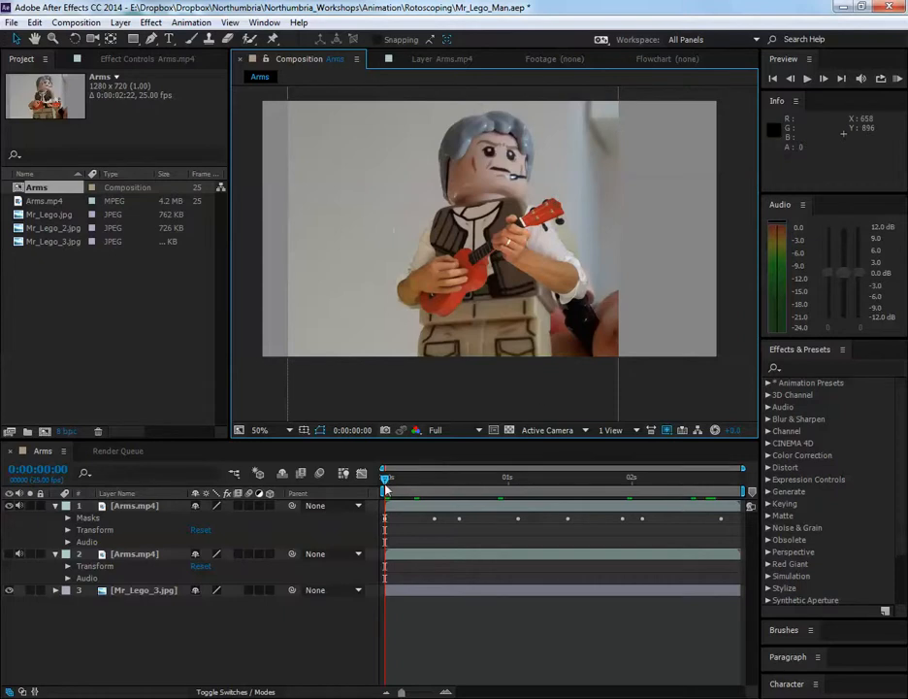
Hide the masked Arms.mp4 layer, show the unmasked copy, and scrub through its footage
left_click(14, 506)
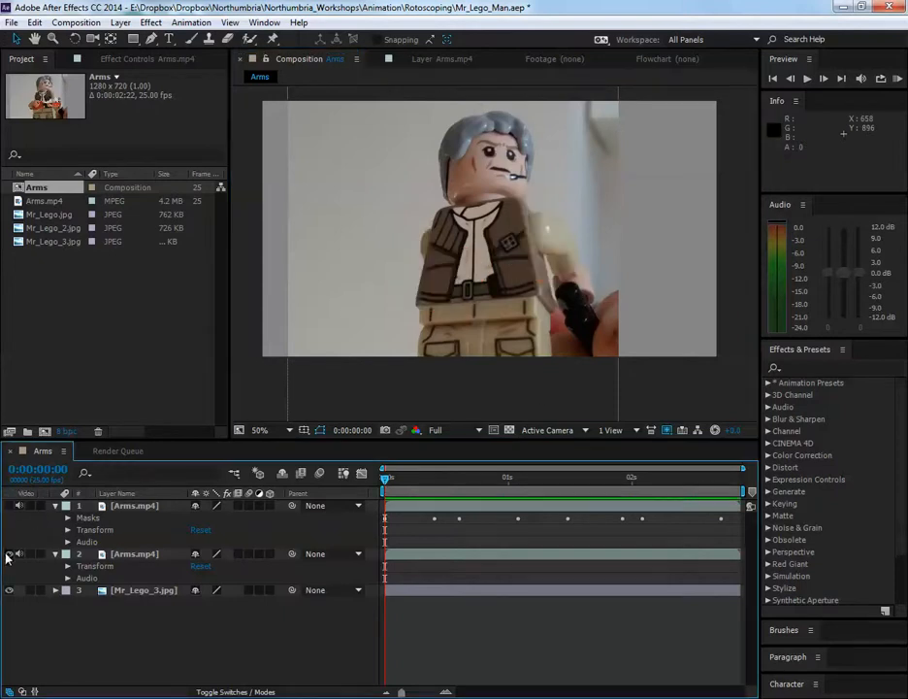
left_click(10, 553)
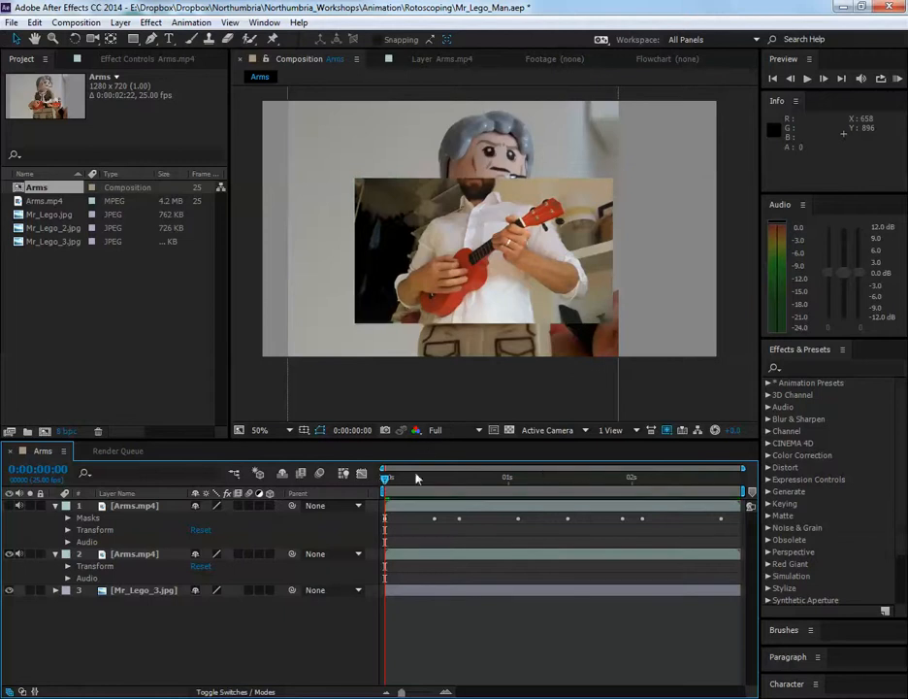
left_click_drag(384, 482, 300, 493)
scroll(498, 226, "up", 1)
key("space")
left_click_drag(451, 280, 466, 265)
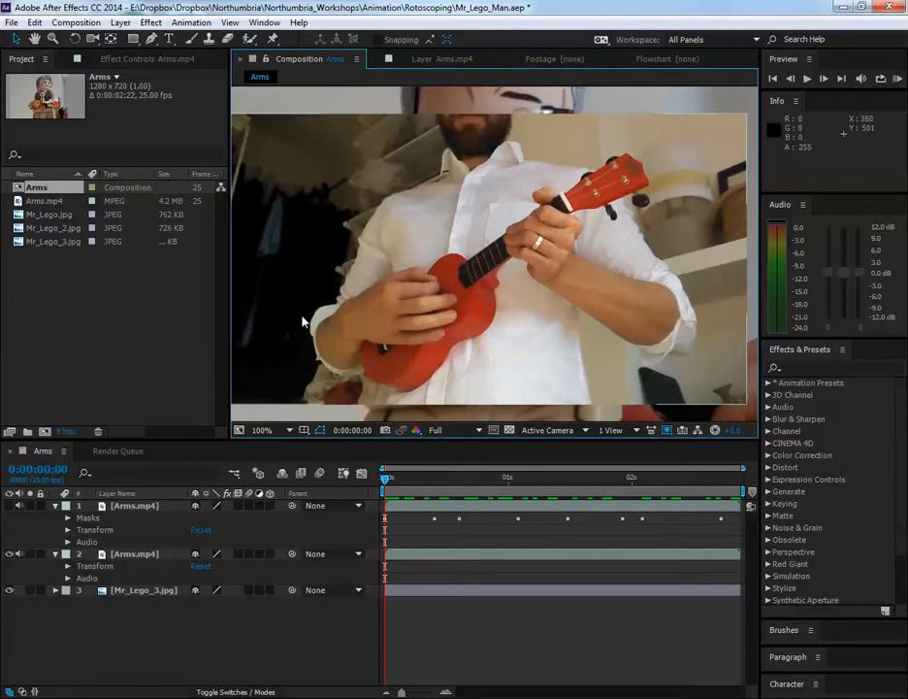
Draw a trial curved mask around the ukulele and hands on the unmasked Arms.mp4 layer with the Pen tool, and remove it
left_click(151, 39)
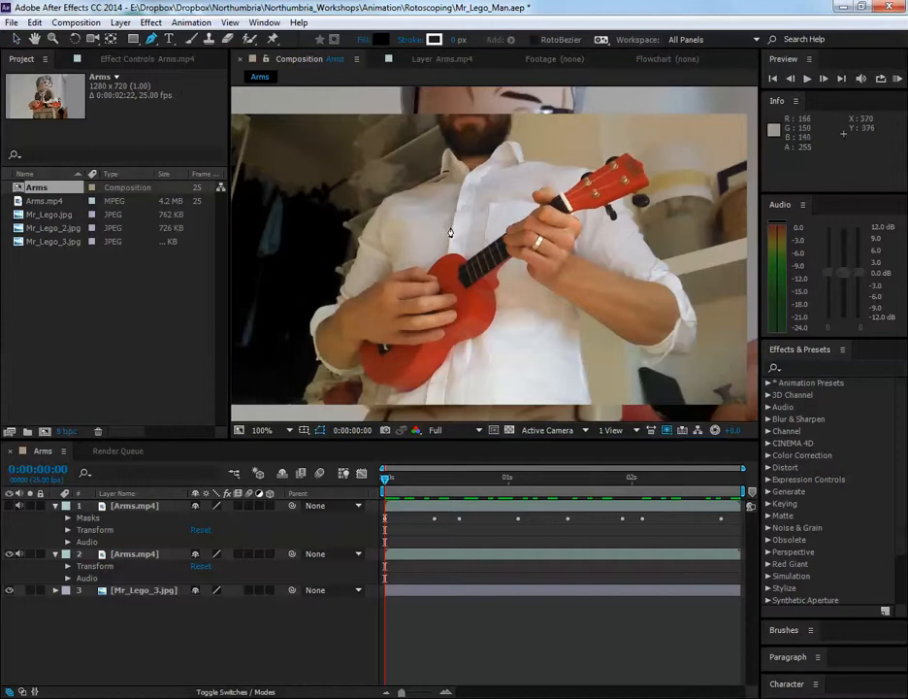
left_click(141, 556)
key("space")
left_click_drag(467, 243, 476, 247)
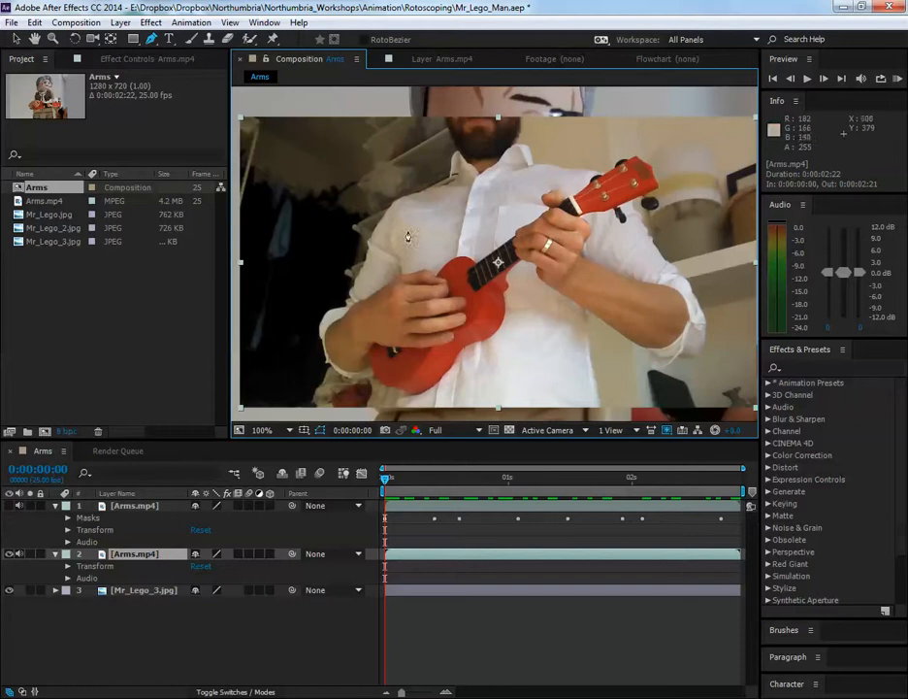
left_click_drag(401, 219, 376, 258)
left_click_drag(434, 331, 522, 343)
left_click_drag(566, 274, 541, 226)
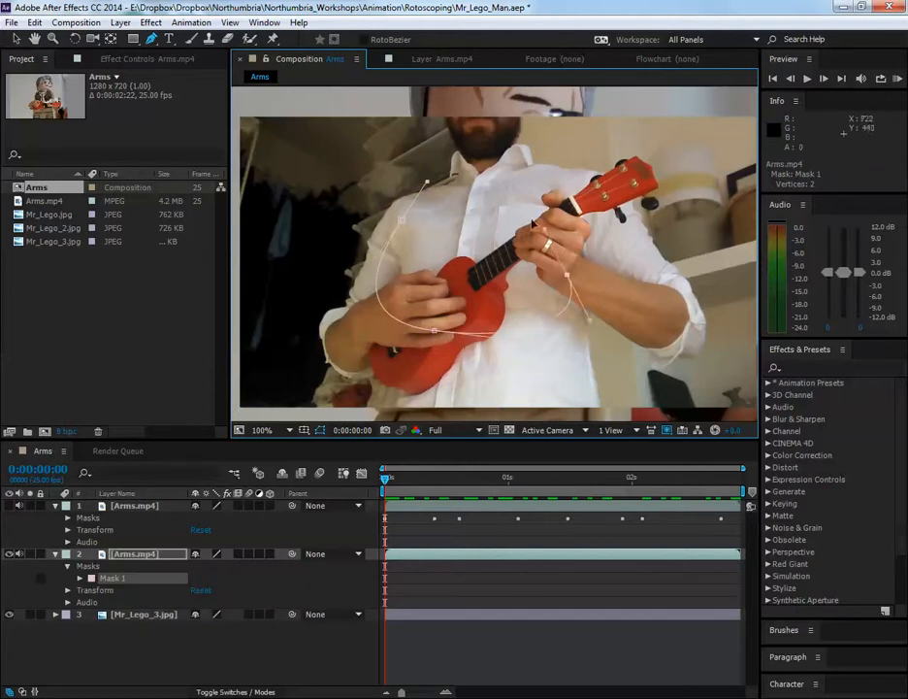
left_click_drag(482, 213, 443, 219)
left_click(408, 224)
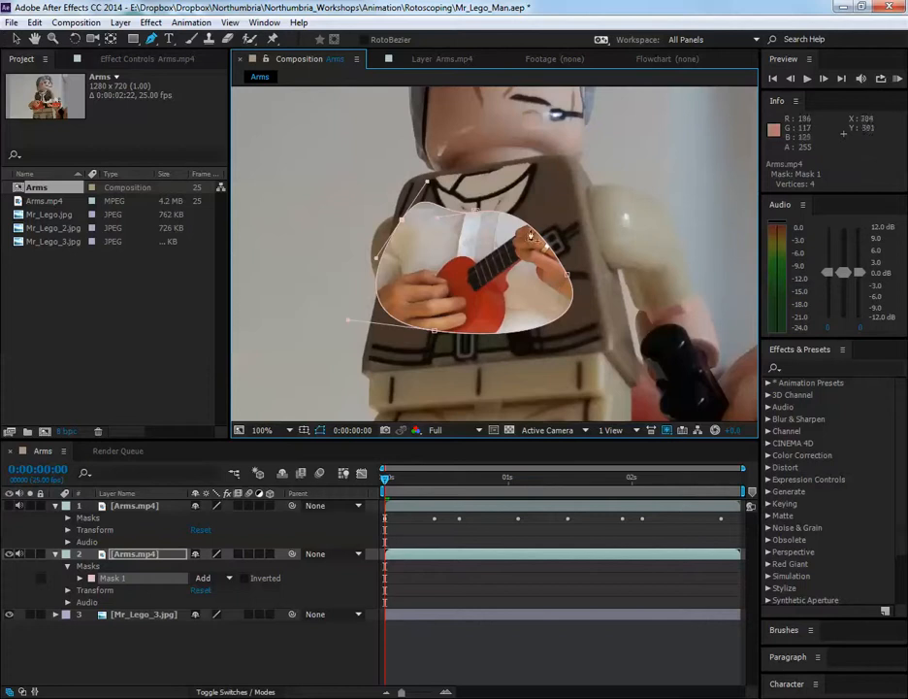
key("ctrl+z")
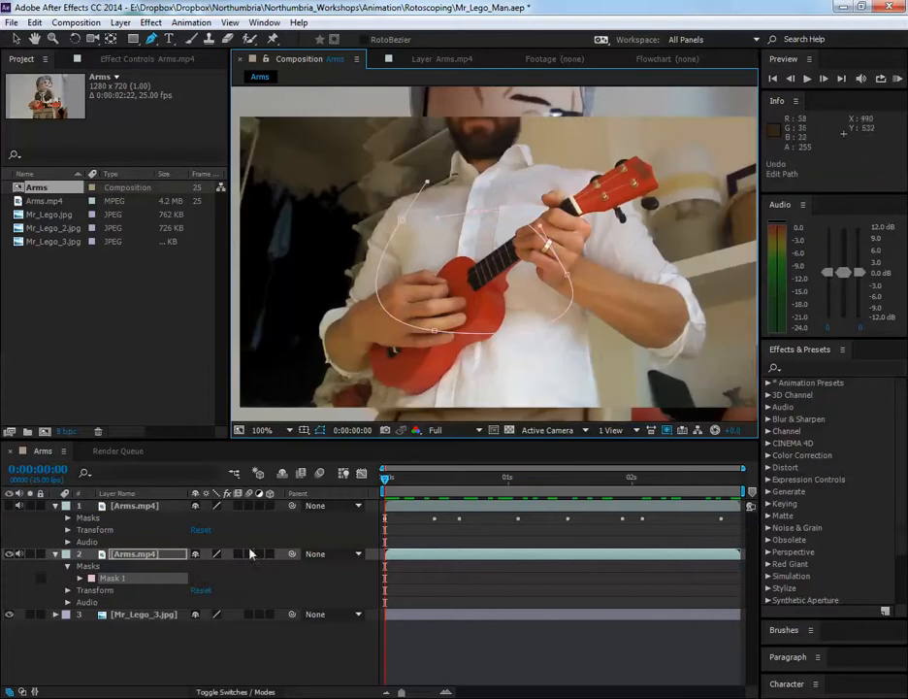
key("Delete")
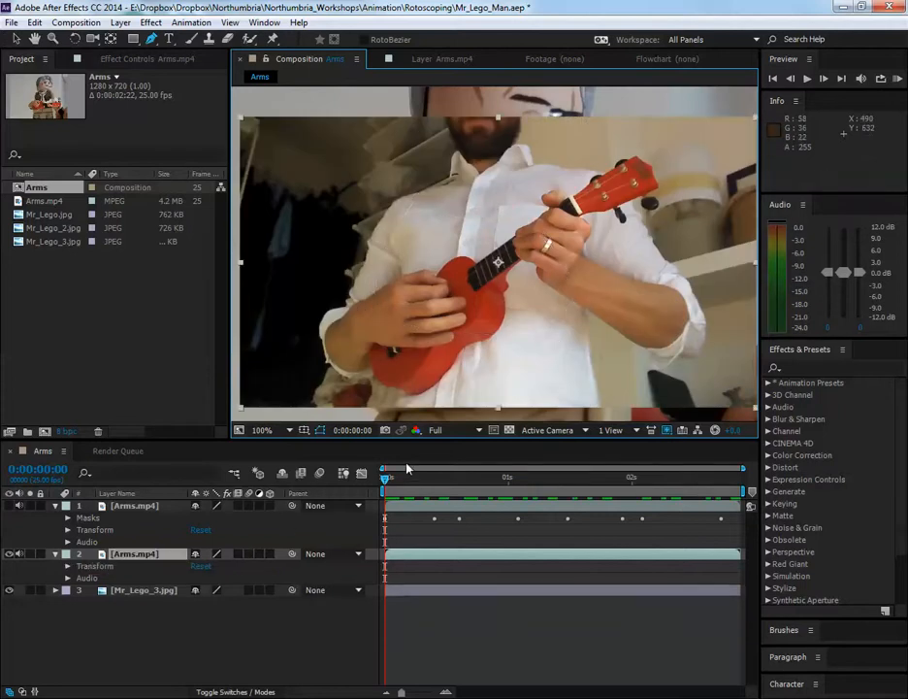
Show only the masked Arms.mp4 layer over the background and examine its mask outline closely around the arms and ukulele
left_click(157, 510)
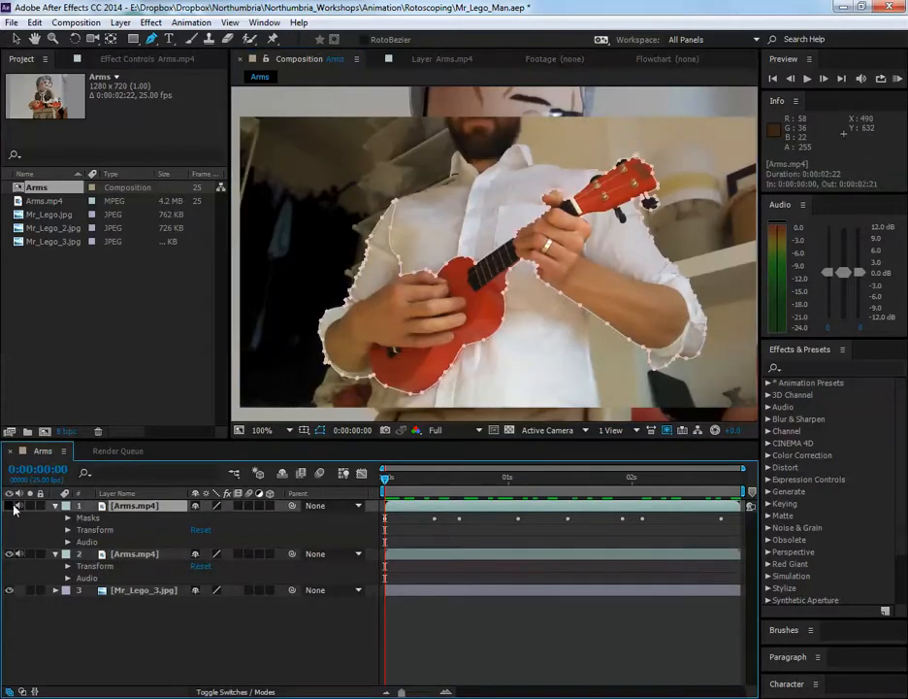
left_click(9, 553)
scroll(519, 315, "down", 1)
left_click_drag(519, 316, 495, 301)
scroll(467, 281, "up", 2)
left_click_drag(328, 208, 454, 192)
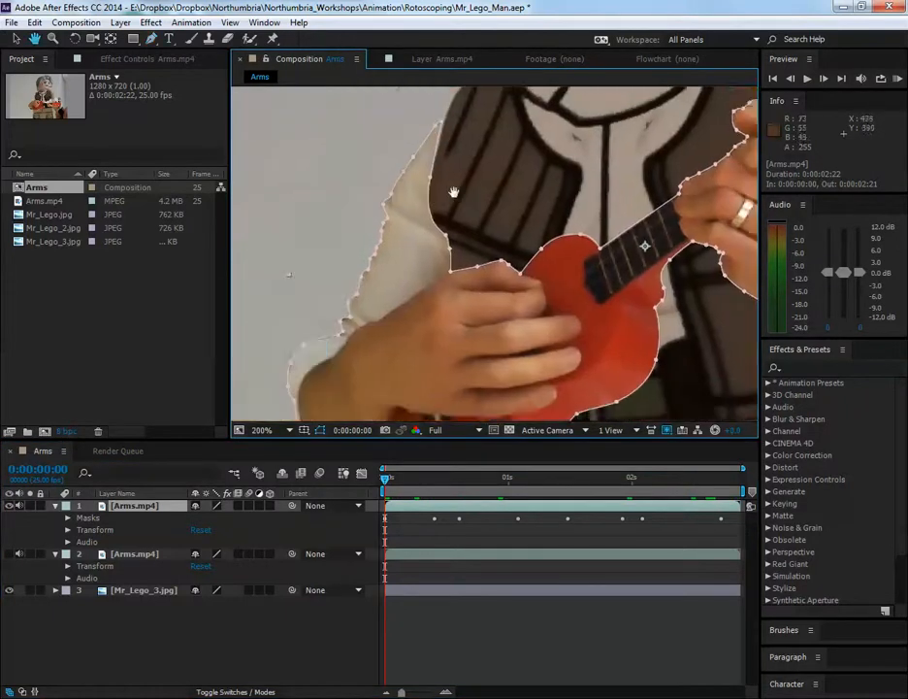
left_click_drag(385, 316, 388, 209)
left_click_drag(553, 410, 427, 456)
left_click_drag(589, 299, 477, 362)
mouse_move(519, 285)
left_mouse_down()
mouse_move(428, 270)
mouse_move(553, 339)
mouse_move(663, 280)
left_mouse_up()
left_click_drag(541, 318, 589, 284)
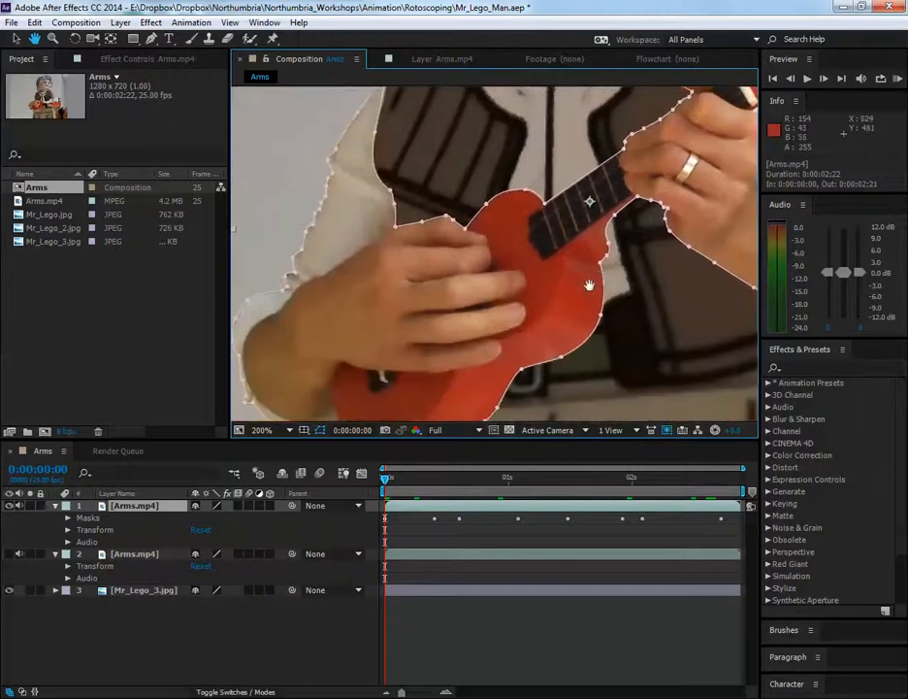
Hide the masked Arms.mp4 layer, show and select the unmasked copy, and activate the Pen tool
left_click(9, 505)
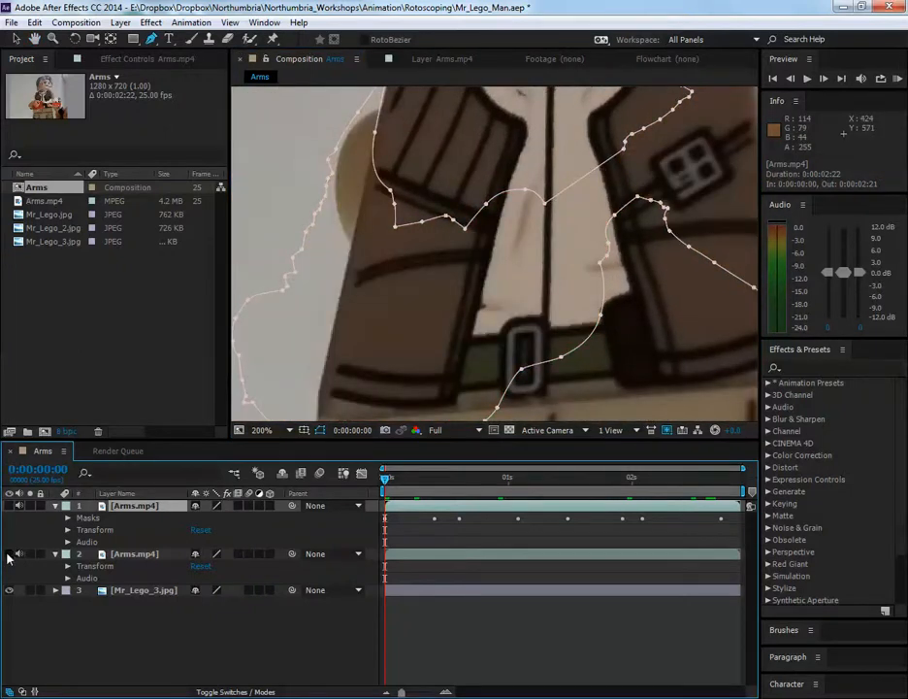
left_click(9, 554)
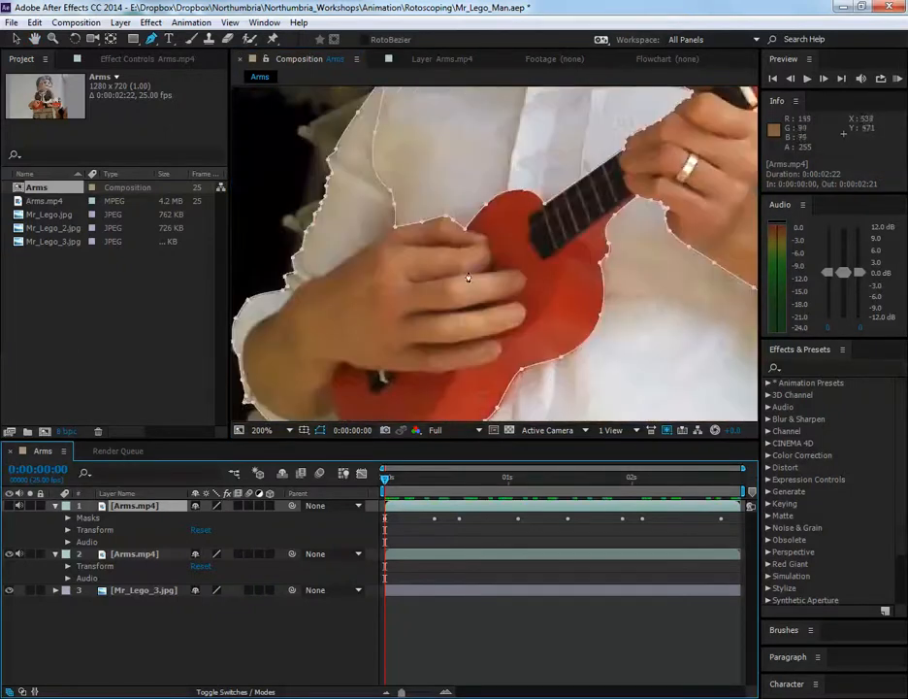
left_click(148, 556)
scroll(519, 300, "down", 1)
key("space")
left_click_drag(568, 312, 529, 334)
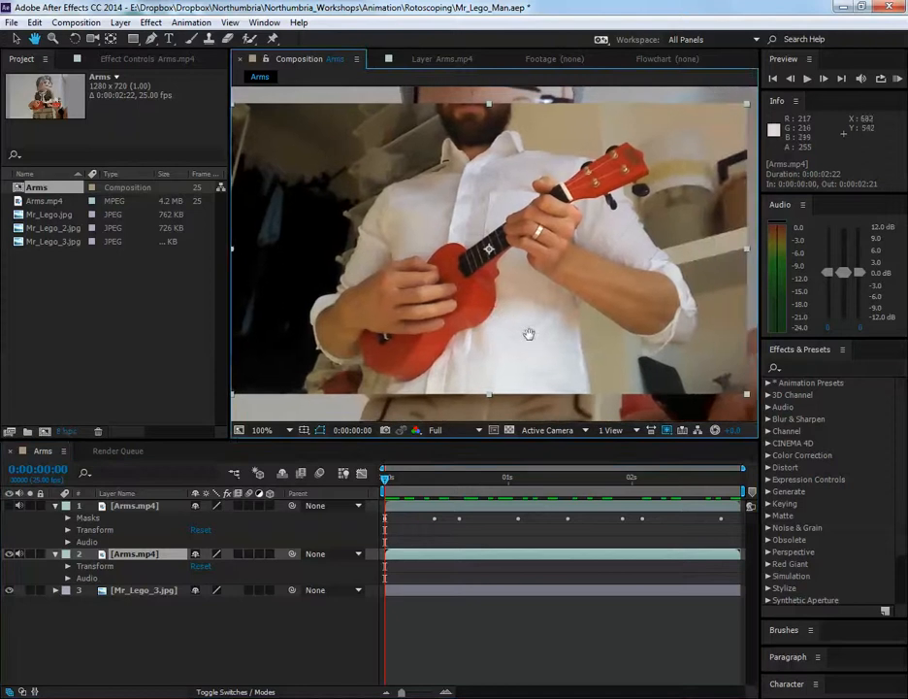
key("g")
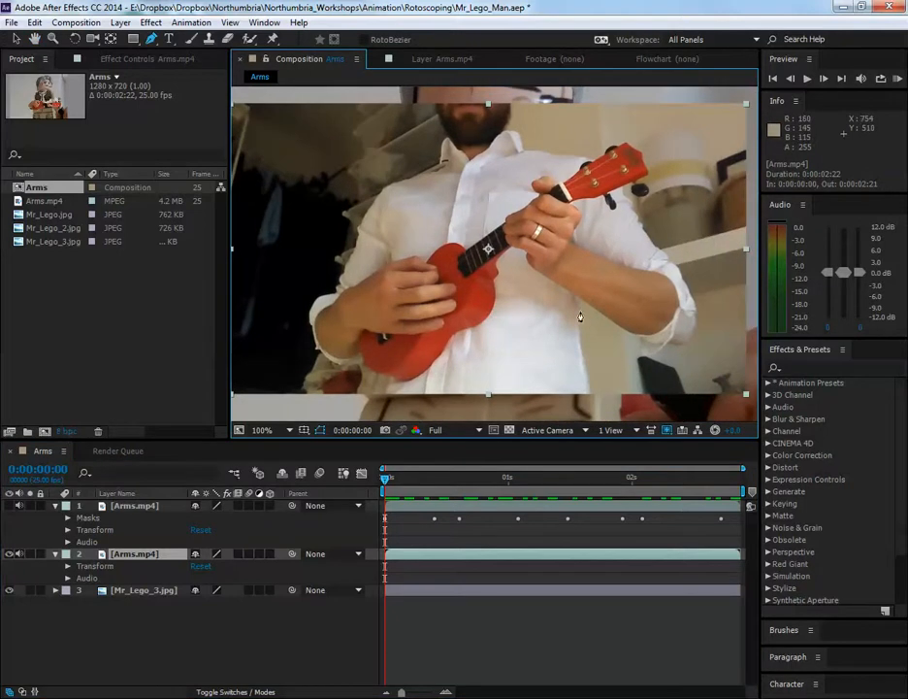
Start a new Pen tool mask on the unmasked Arms.mp4 layer where the ukulele's neck meets the fretting hand
scroll(582, 316, "up", 1)
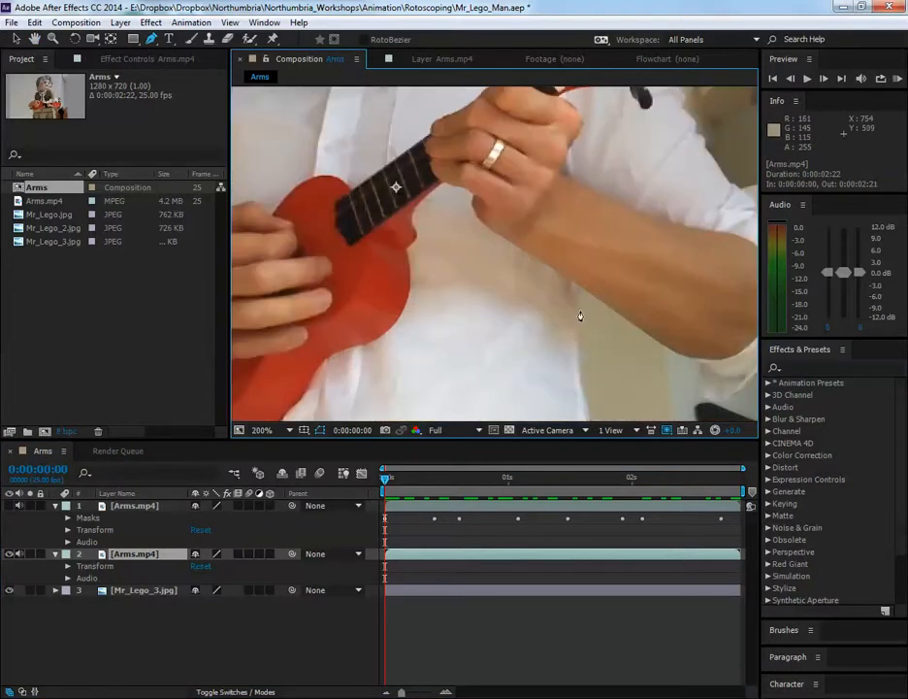
scroll(454, 289, "up", 1)
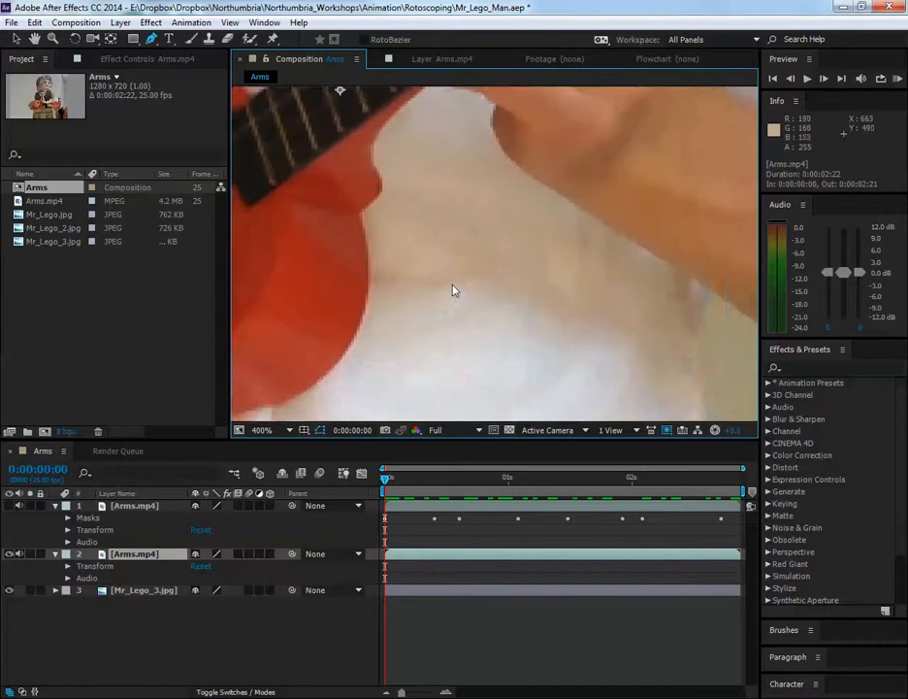
key("space")
left_click_drag(455, 289, 505, 286)
left_click_drag(566, 286, 551, 302)
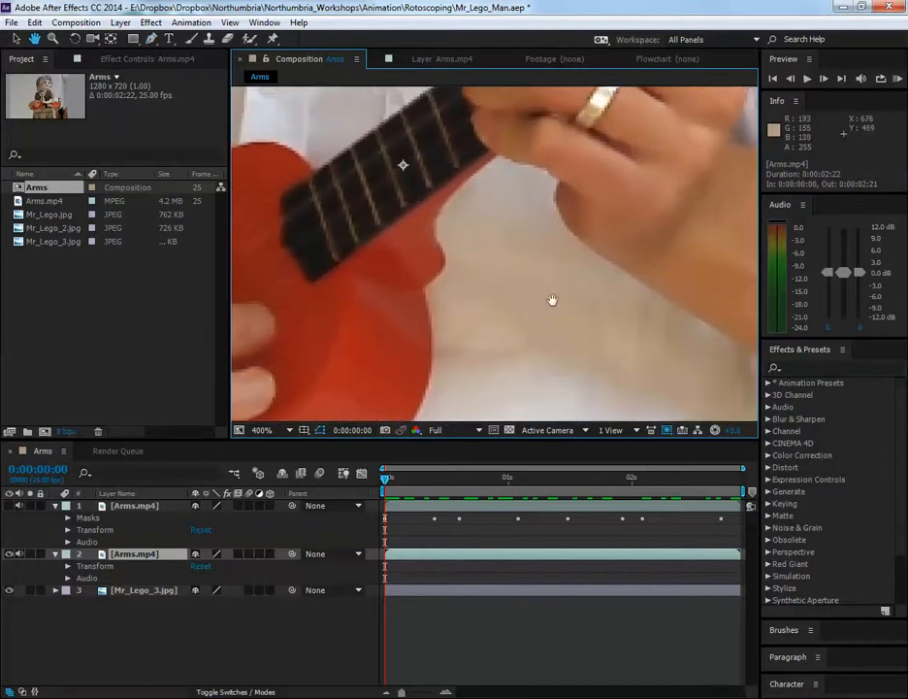
left_click(497, 157)
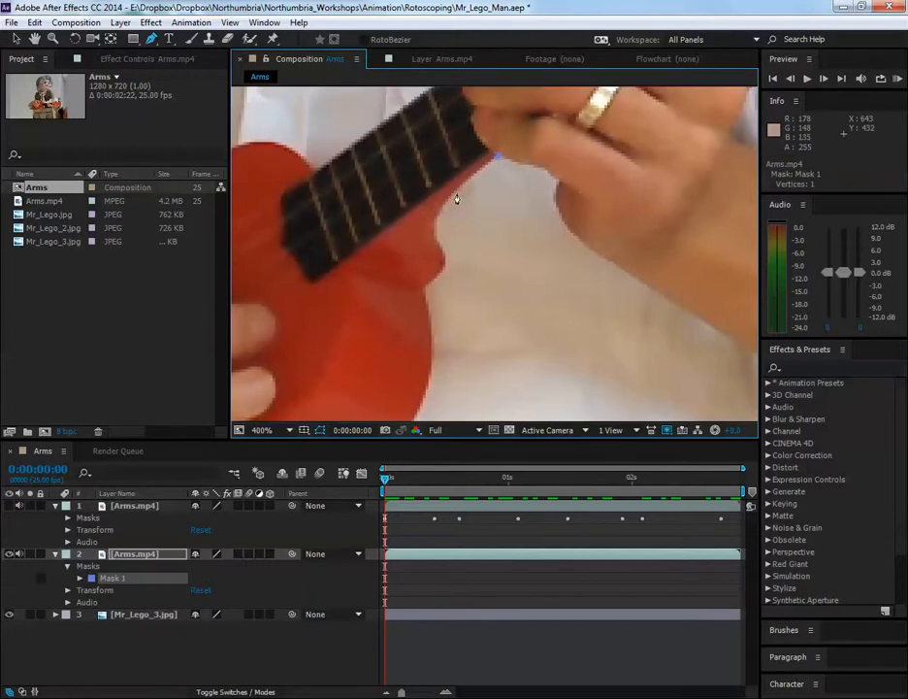
key("ctrl+z")
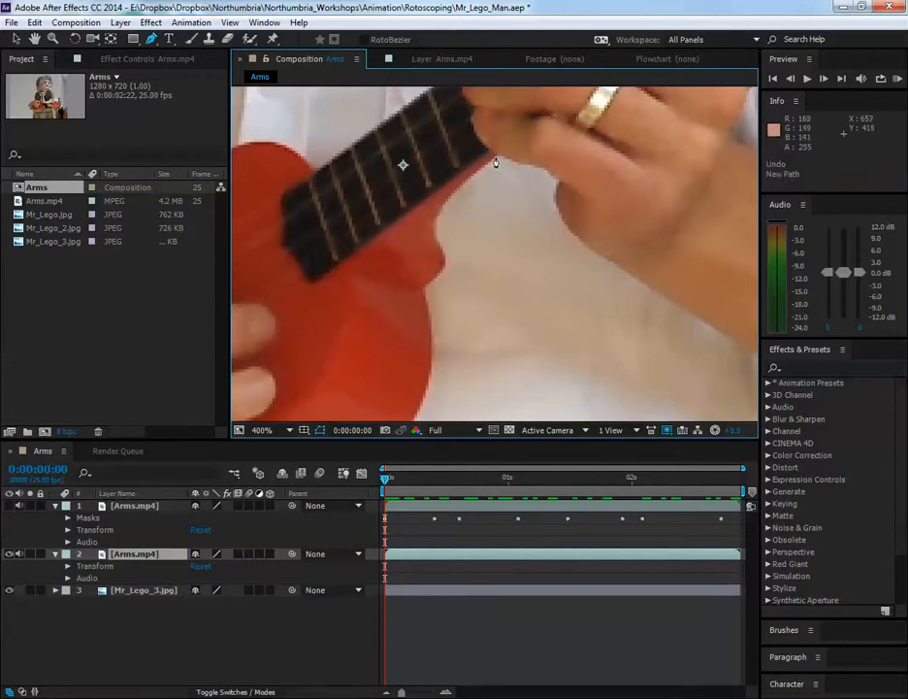
left_click(495, 158)
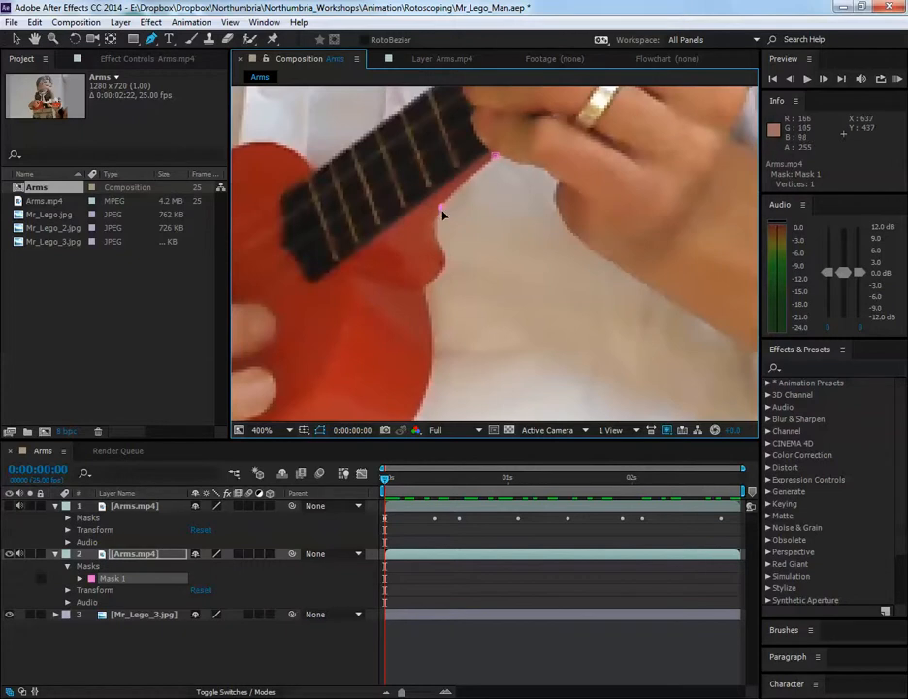
Trace the mask with curved points along the neck's lower edge and around the ukulele's upper shoulder to the notch below it
left_click_drag(436, 228, 379, 196)
left_click_drag(443, 225, 435, 232)
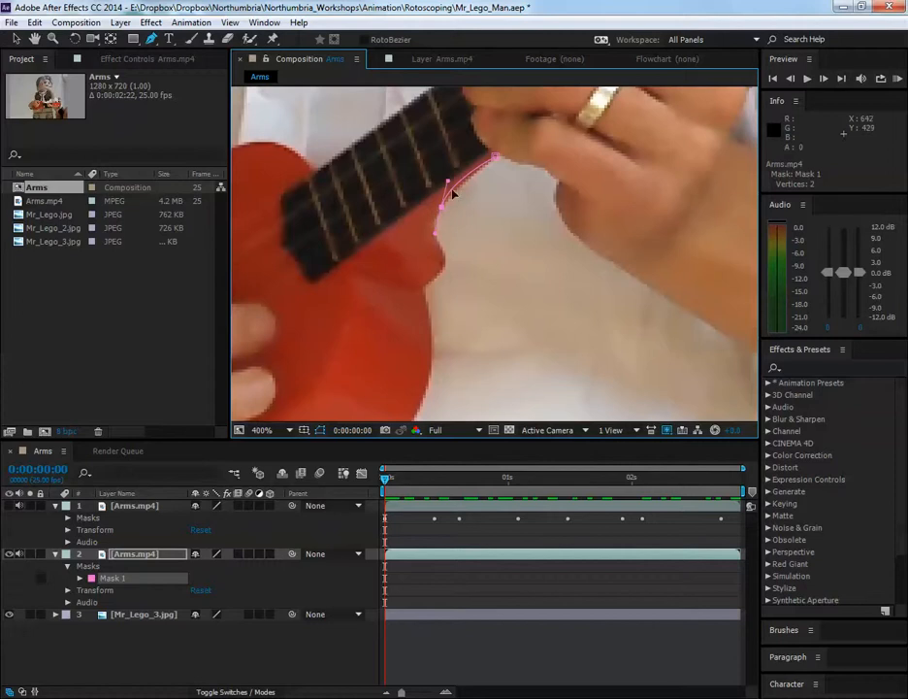
key("ctrl+z")
key("space")
left_click_drag(431, 287, 472, 262)
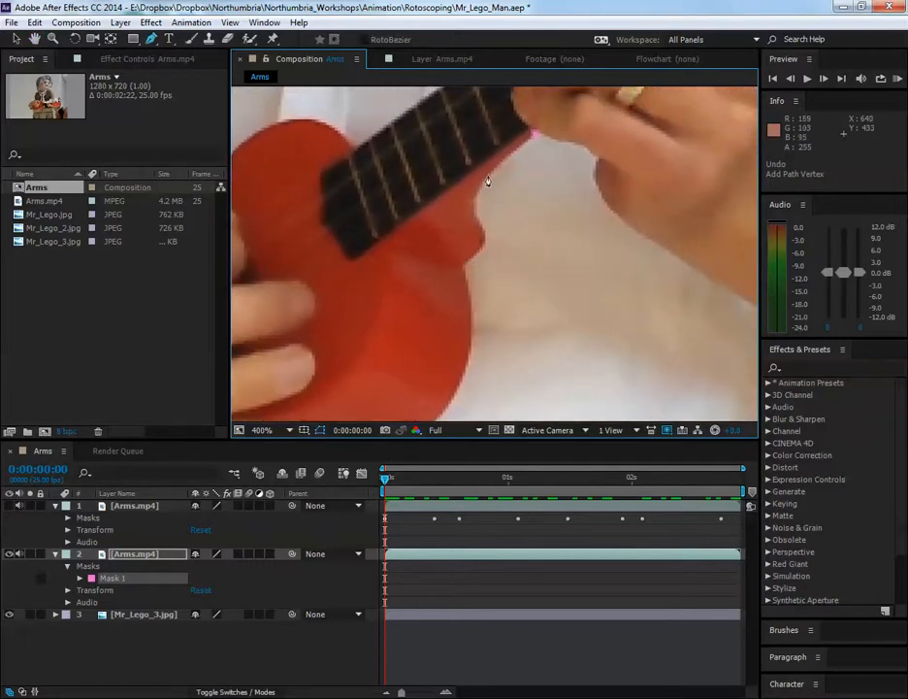
left_click_drag(488, 176, 483, 235)
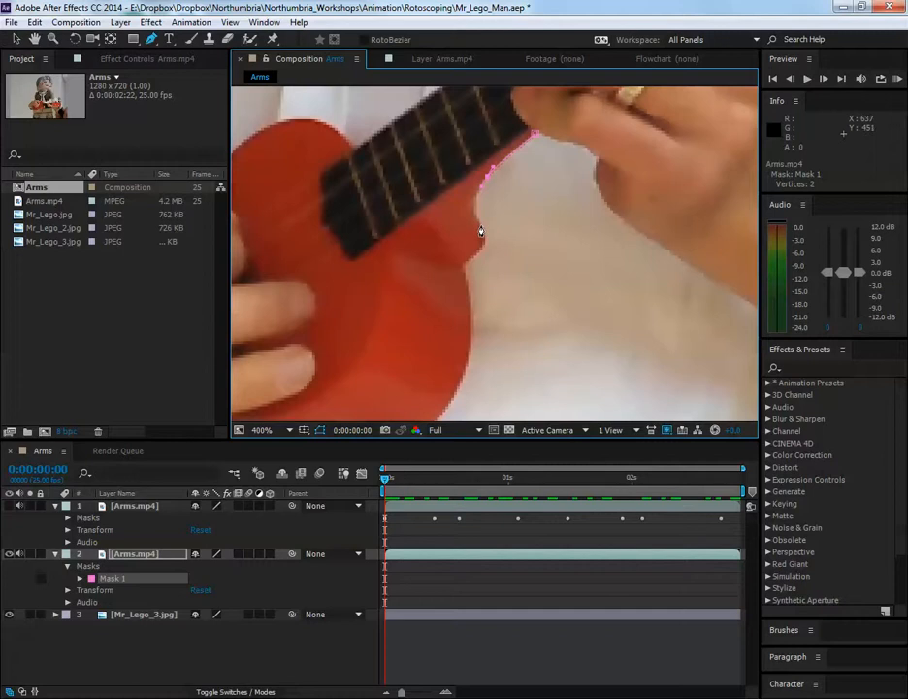
left_click(472, 257)
scroll(460, 274, "up", 2)
left_click(477, 260)
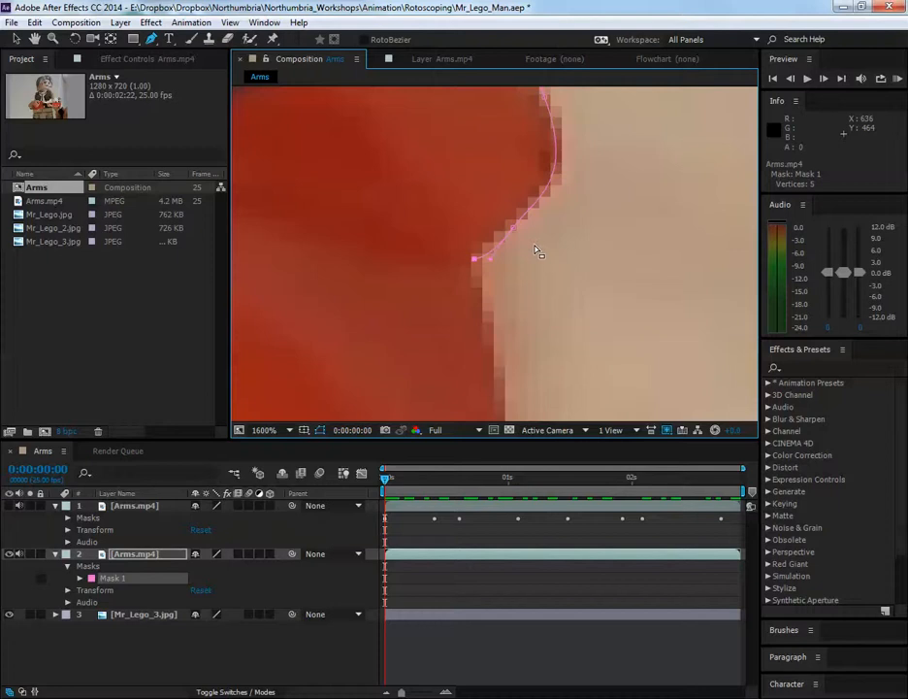
Try different point spacings for the mask curve along the side of the ukulele's body below the notch, undoing each attempt
scroll(540, 253, "down", 2)
left_click_drag(534, 379, 502, 179)
left_click_drag(500, 252, 475, 292)
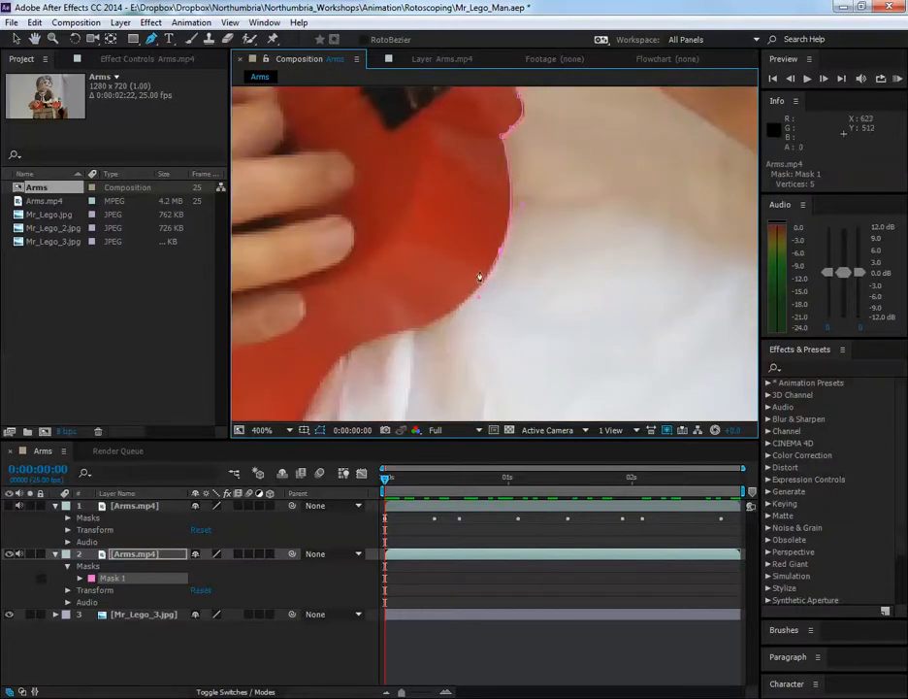
scroll(499, 281, "up", 2)
scroll(486, 271, "down", 2)
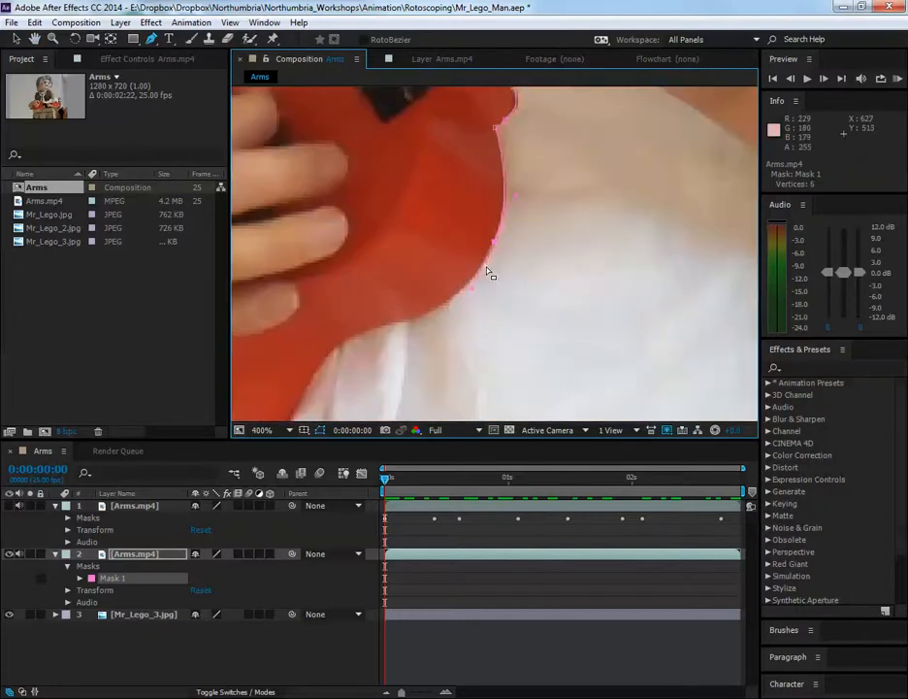
key("ctrl+z")
left_click(499, 155)
key("ctrl+z")
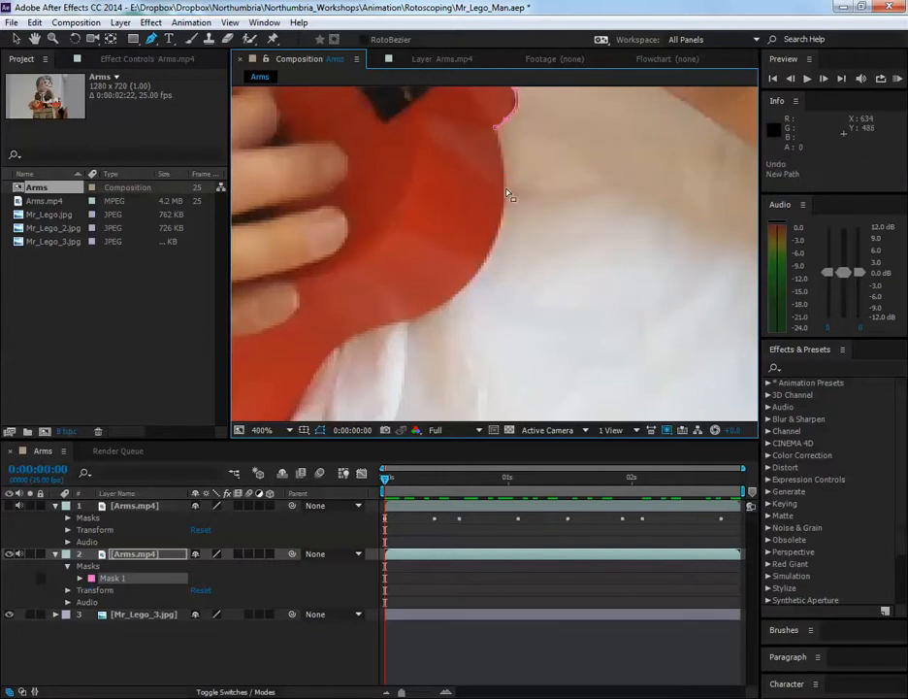
left_click(501, 149)
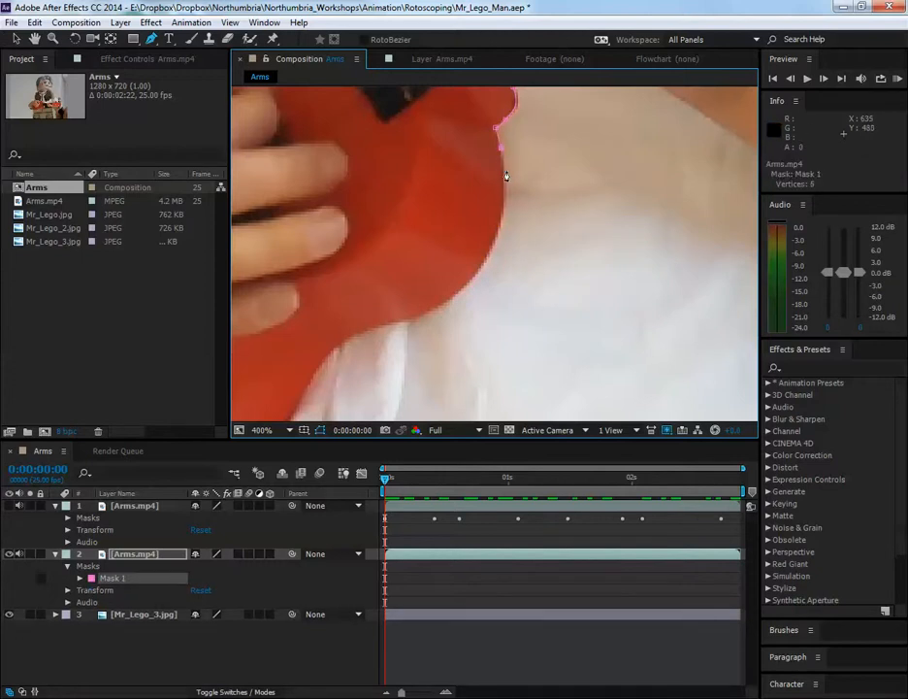
left_click(502, 211)
key("ctrl+z")
key("ctrl+z")
key("ctrl+z")
key("ctrl+z")
key("ctrl+z")
key("ctrl+z")
key("ctrl+z")
key("ctrl+z")
key("ctrl+z")
key("ctrl+z")
key("ctrl+z")
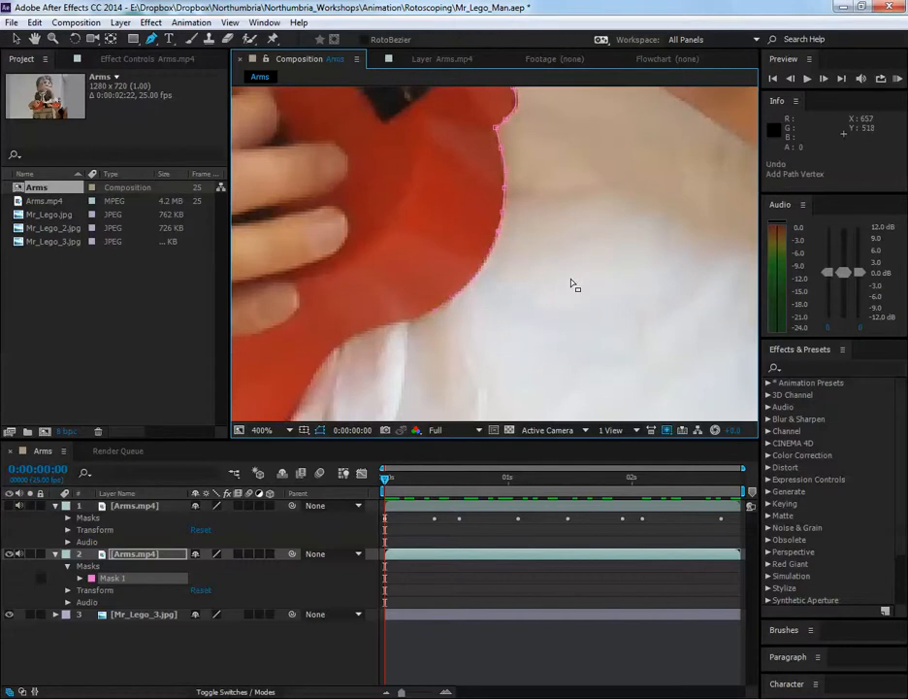
Trace the mask with widely spaced curved points from the notch around the rounded side of the ukulele's body
key("h")
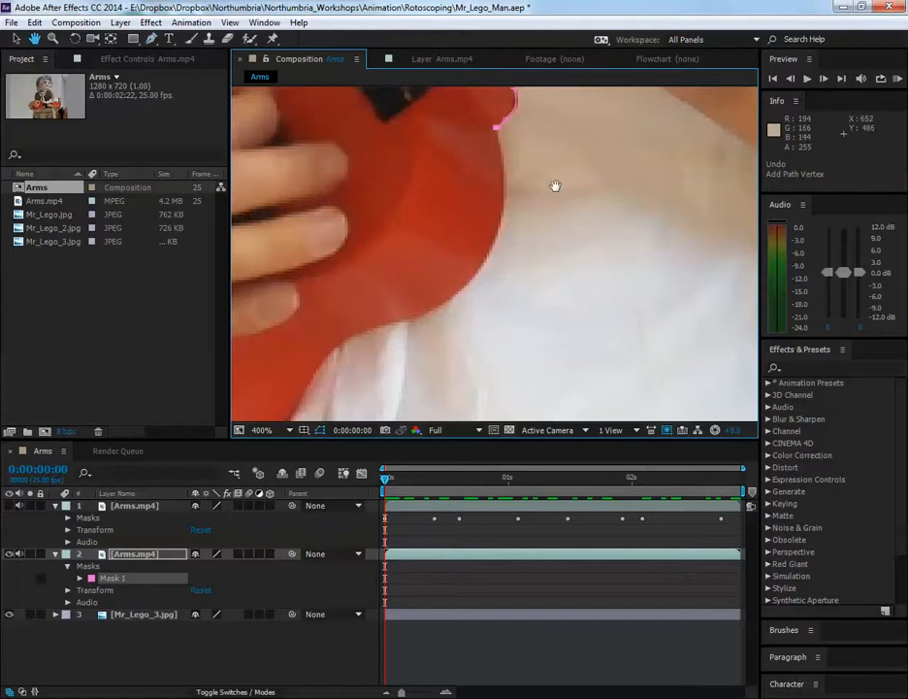
left_click_drag(553, 189, 566, 251)
key("g")
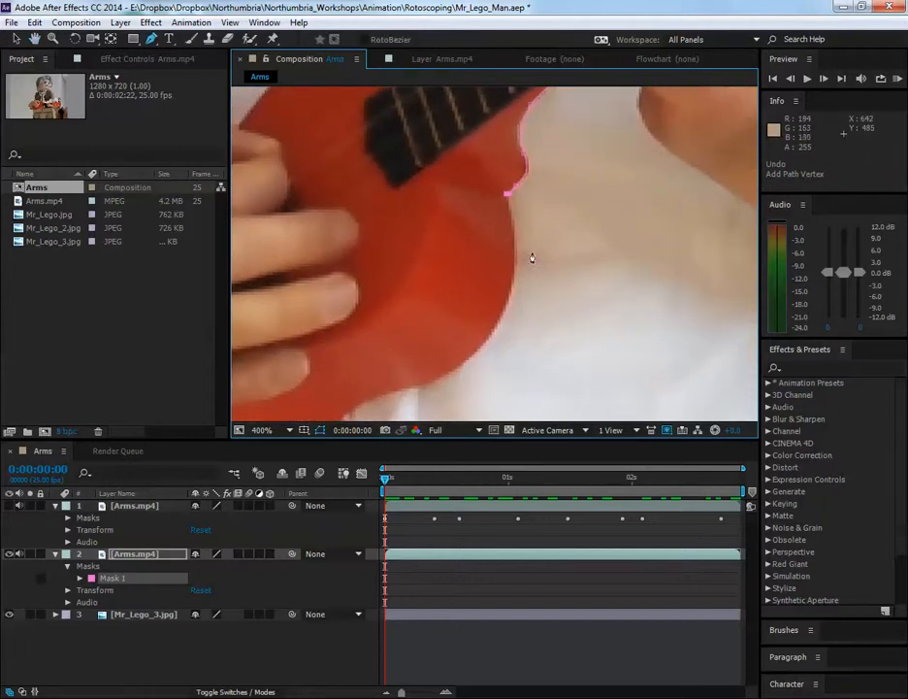
key("space")
left_click_drag(539, 291, 493, 290)
key("space")
left_click_drag(432, 328, 419, 309)
left_click(458, 288)
left_click_drag(449, 272, 478, 235)
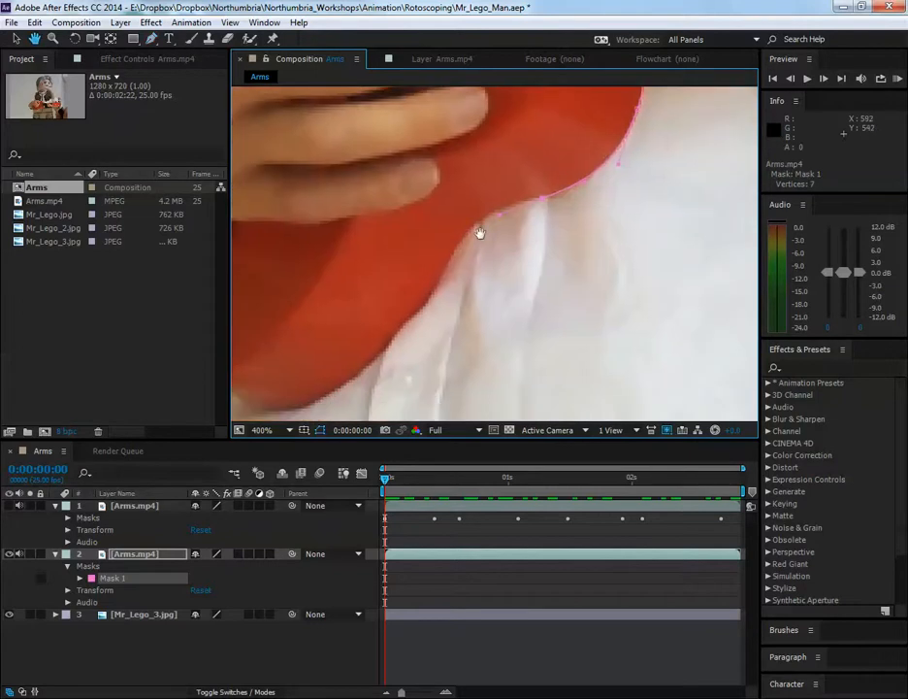
Continue the mask outline along the ukulele's lower edge and around the base of its body
left_click(453, 254)
left_click(421, 301)
left_click_drag(421, 299, 422, 307)
left_click_drag(487, 287, 643, 177)
left_click_drag(524, 252, 487, 283)
left_click_drag(439, 318, 506, 308)
left_click(441, 305)
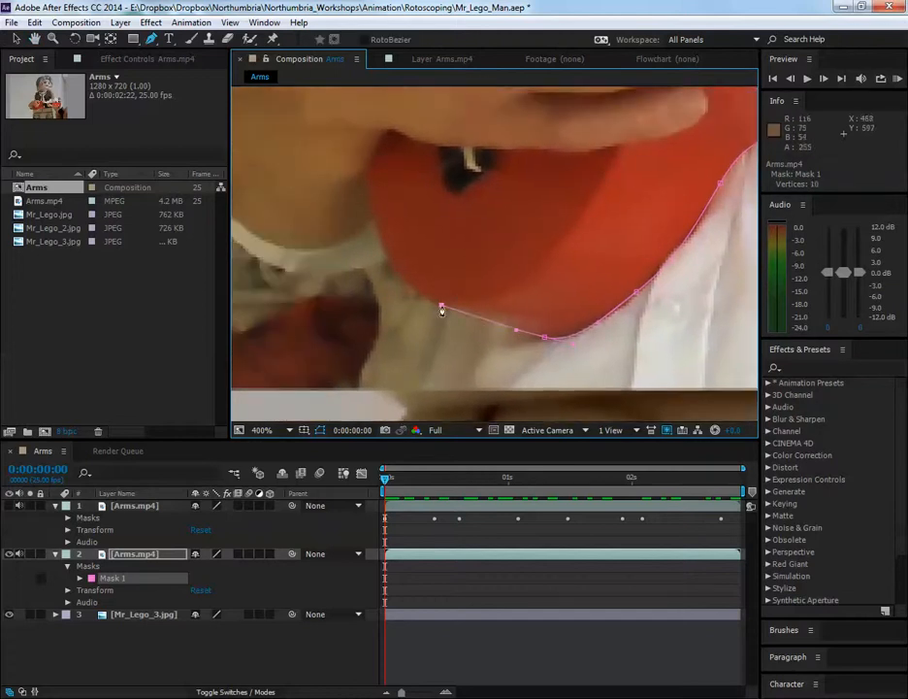
Extend the mask around the end of the ukulele's body and curve it under the strumming arm's sleeve cuff
left_click_drag(517, 253, 595, 277)
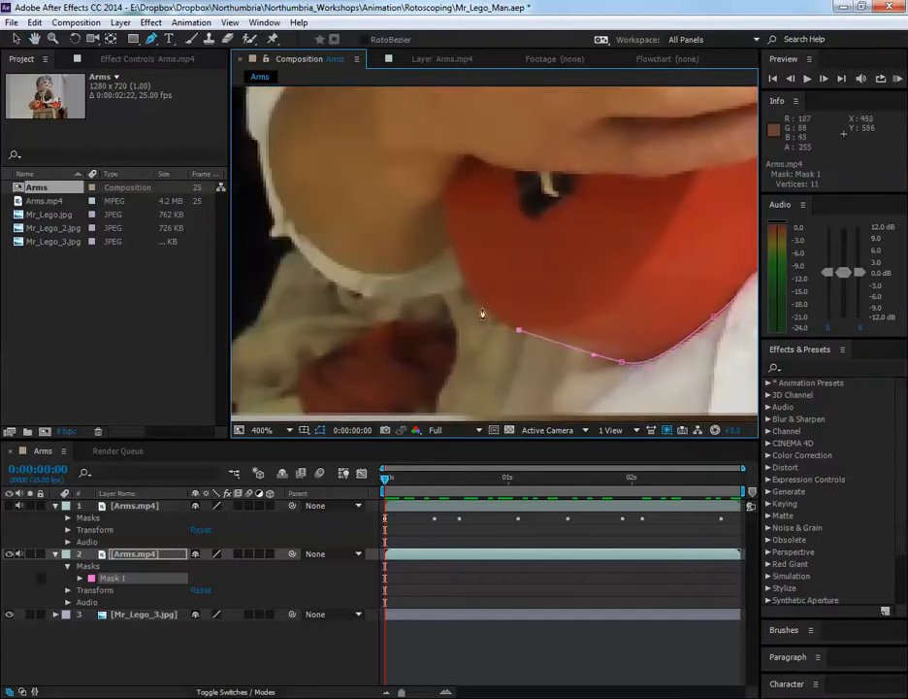
left_click_drag(482, 310, 473, 302)
left_click(464, 286)
left_click_drag(356, 292, 300, 270)
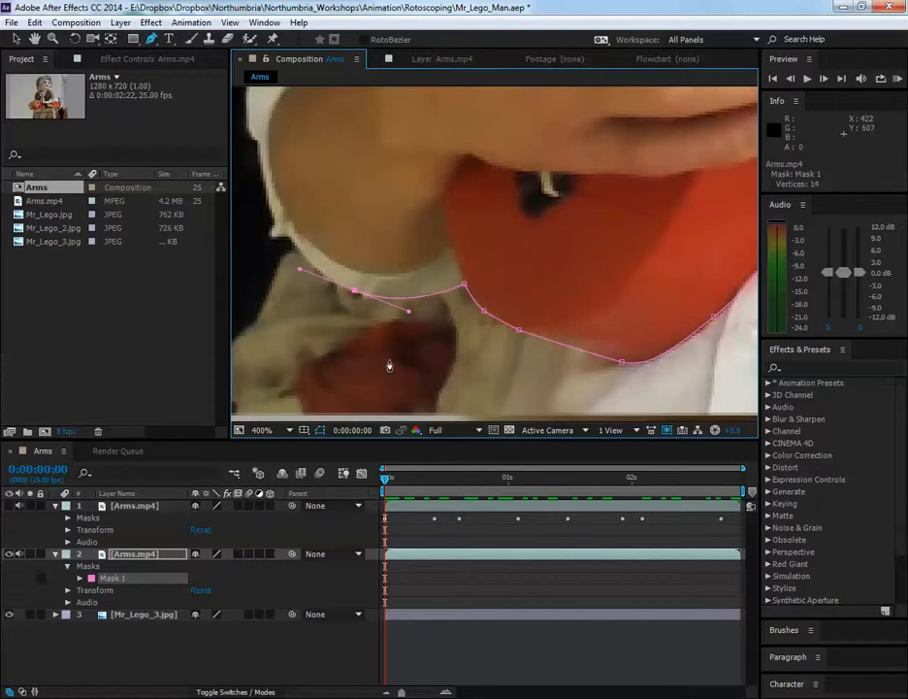
left_click_drag(415, 303, 462, 321)
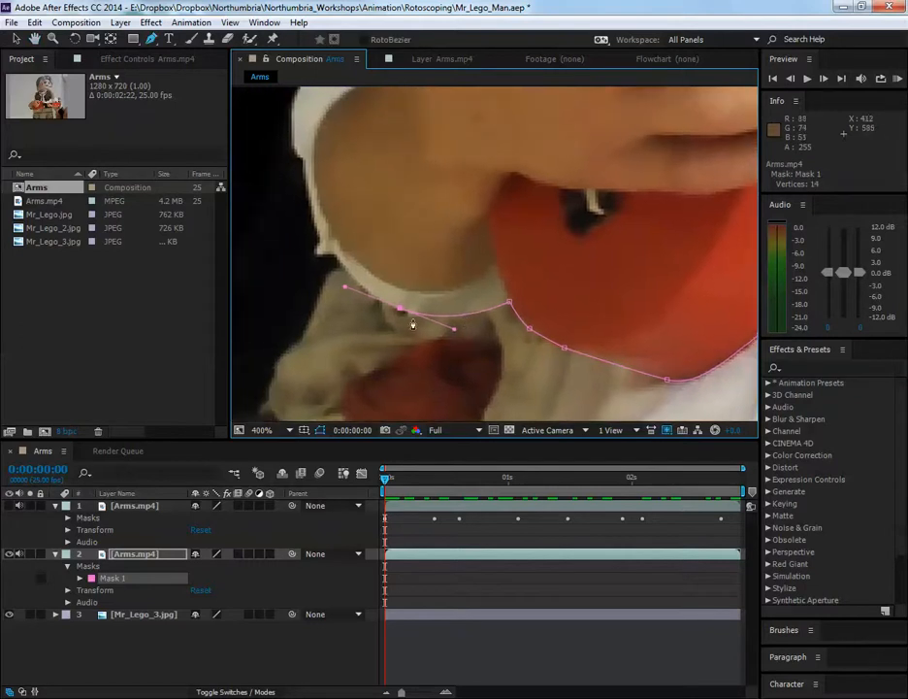
left_click_drag(446, 251, 447, 260)
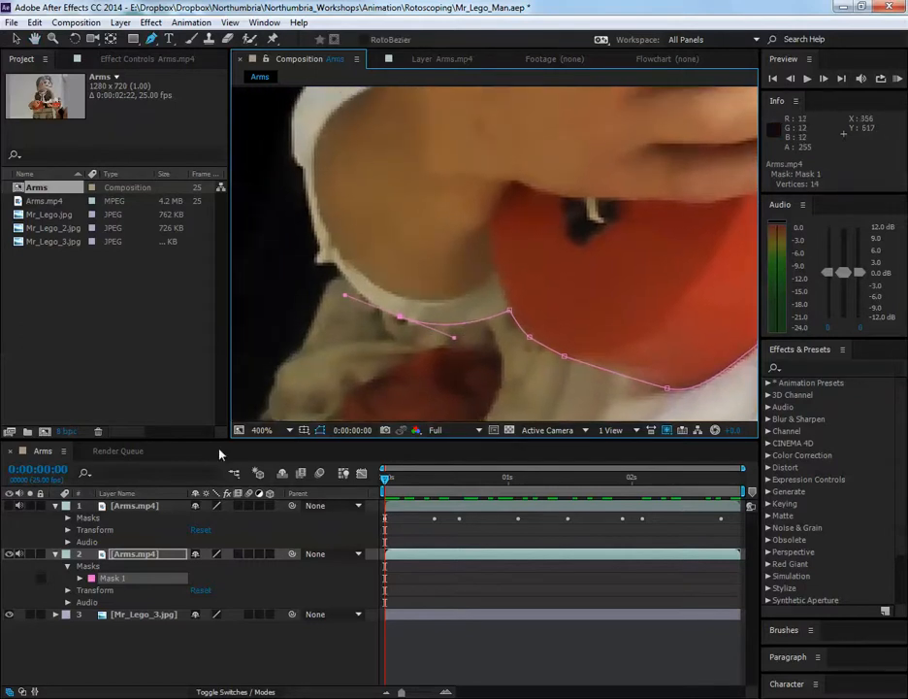
Delete the Arms.mp4 copy holding the partial mask and show the fully masked Arms.mp4 layer over the Lego photo
left_click(150, 507)
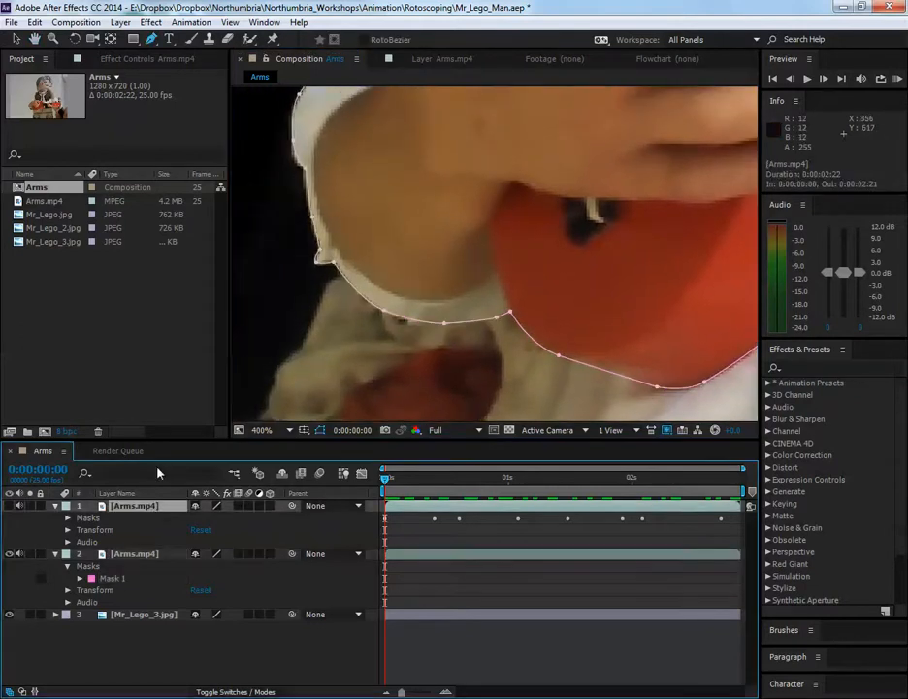
left_click(136, 558)
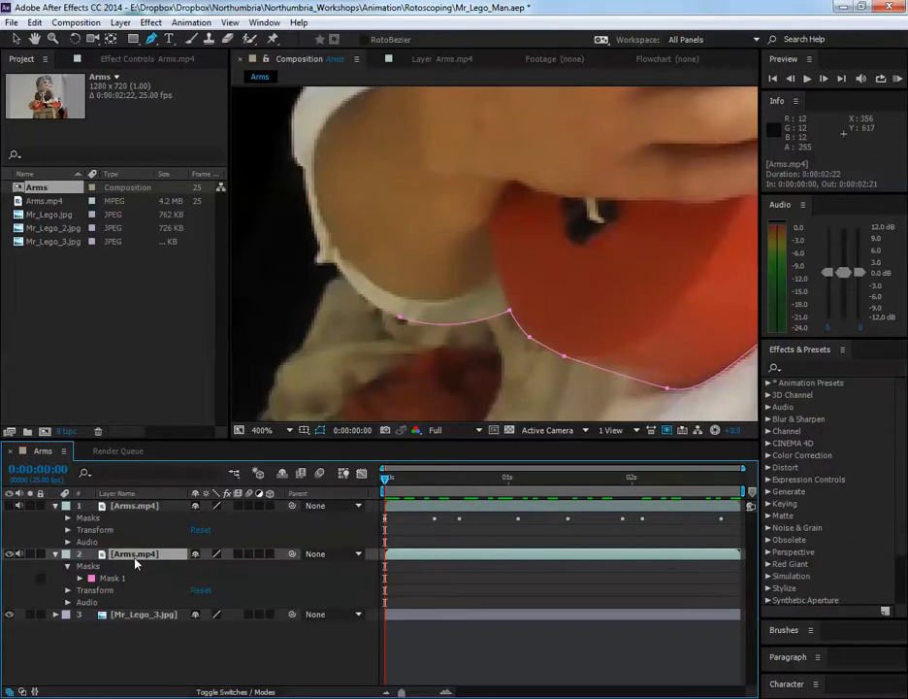
key("Delete")
left_click(12, 507)
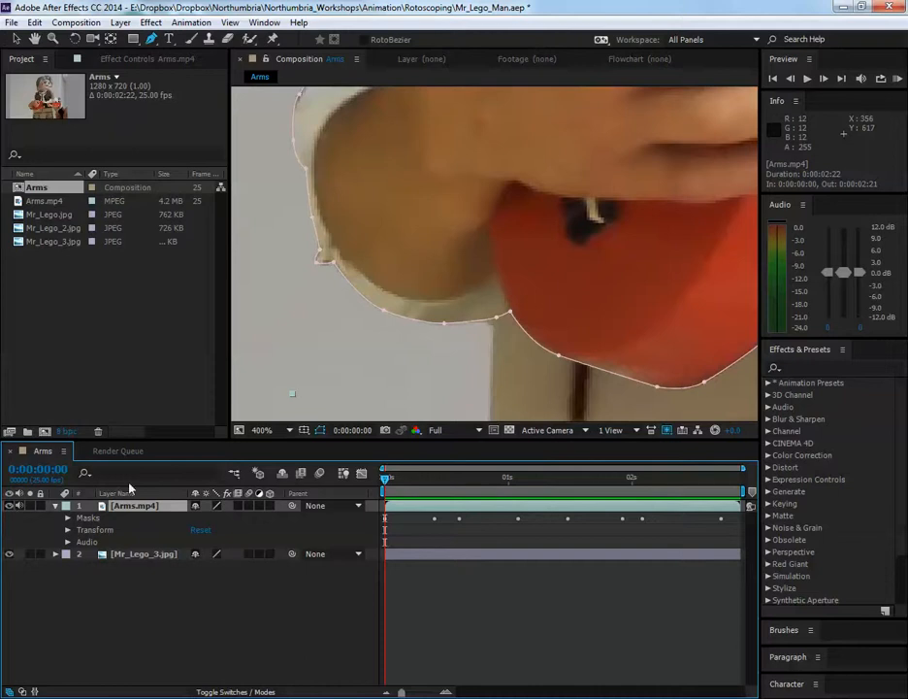
Examine the finished mask outline closely around the sleeve, ukulele body, neck and fretting hand, with and without its path displayed
scroll(571, 284, "down", 1)
key("space")
left_click_drag(611, 278, 435, 371)
left_click_drag(546, 294, 592, 398)
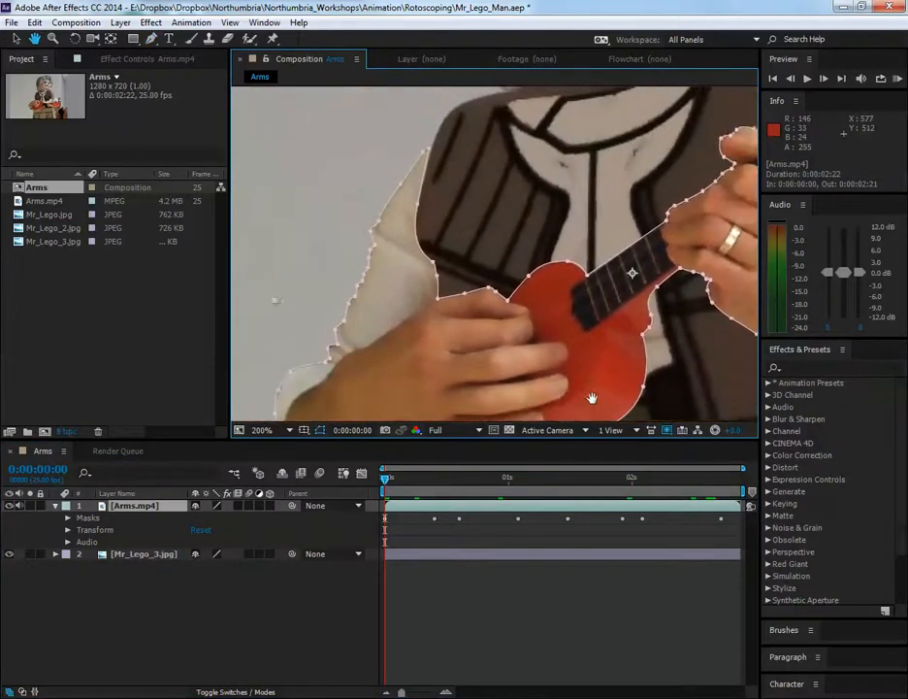
scroll(383, 342, "up", 1)
key("space")
left_click_drag(439, 125, 330, 317)
left_click_drag(594, 413, 529, 283)
left_click_drag(476, 303, 544, 346)
left_click_drag(646, 320, 505, 309)
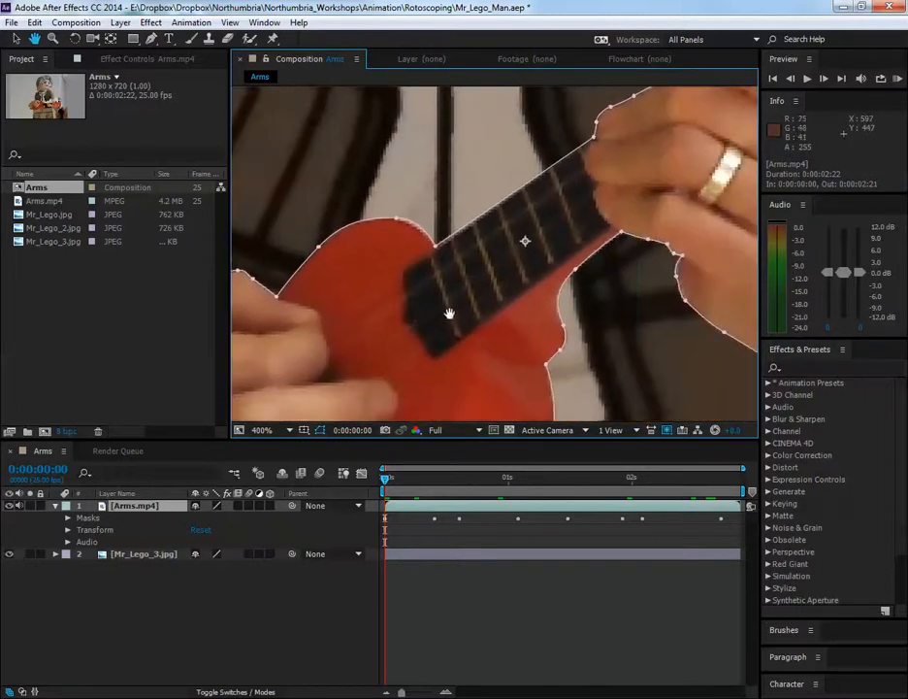
left_click_drag(594, 310, 483, 317)
left_click_drag(551, 302, 523, 299)
left_click(388, 523)
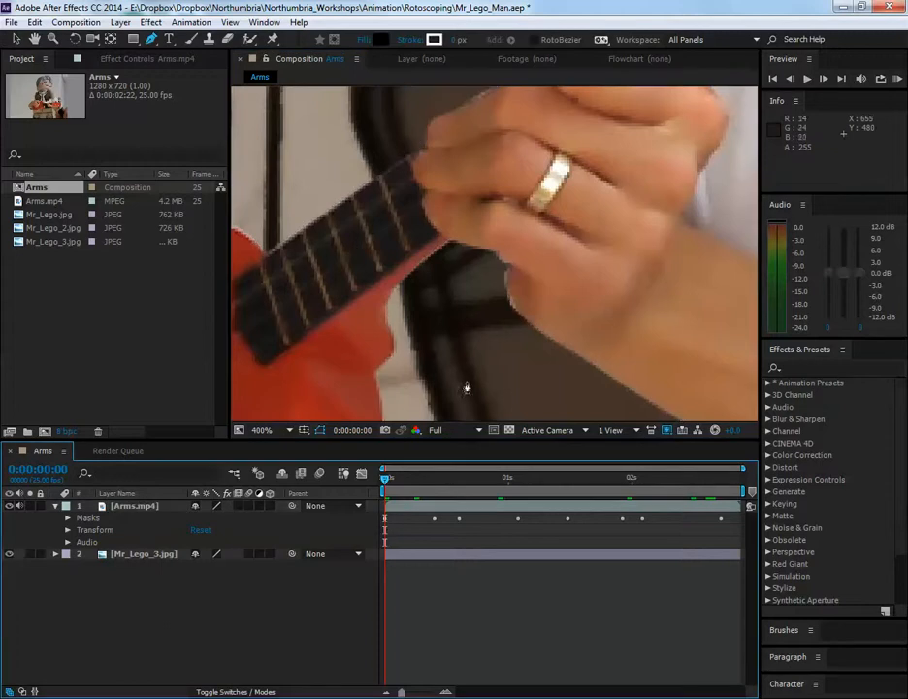
left_click_drag(498, 370, 479, 340)
left_click(421, 508)
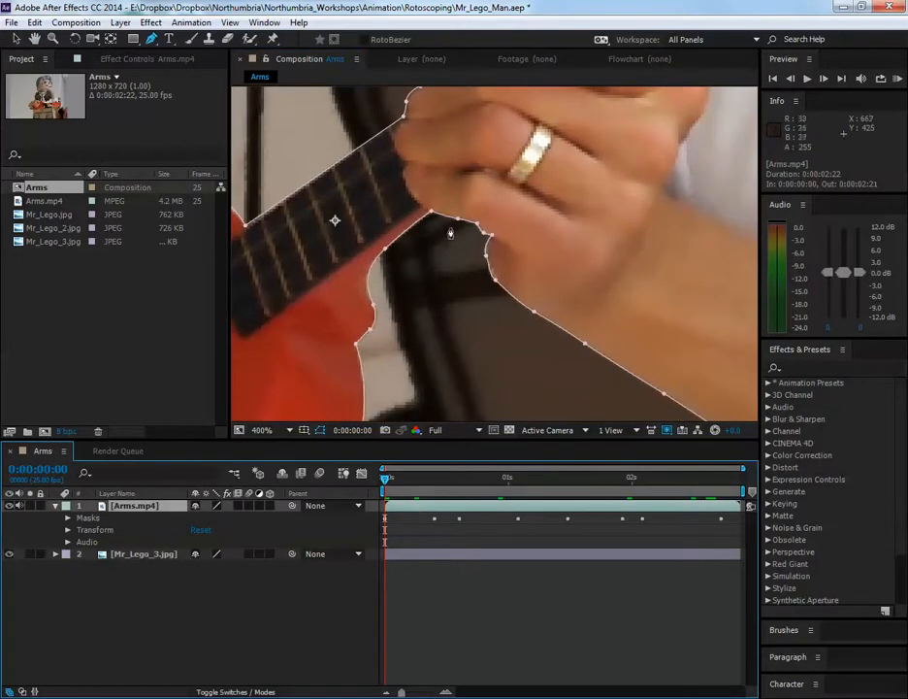
Switch to the Selection tool, expand Mask 1 of the Arms.mp4 layer, and select its keyframed Mask Path with the whole outline in view
left_click(16, 39)
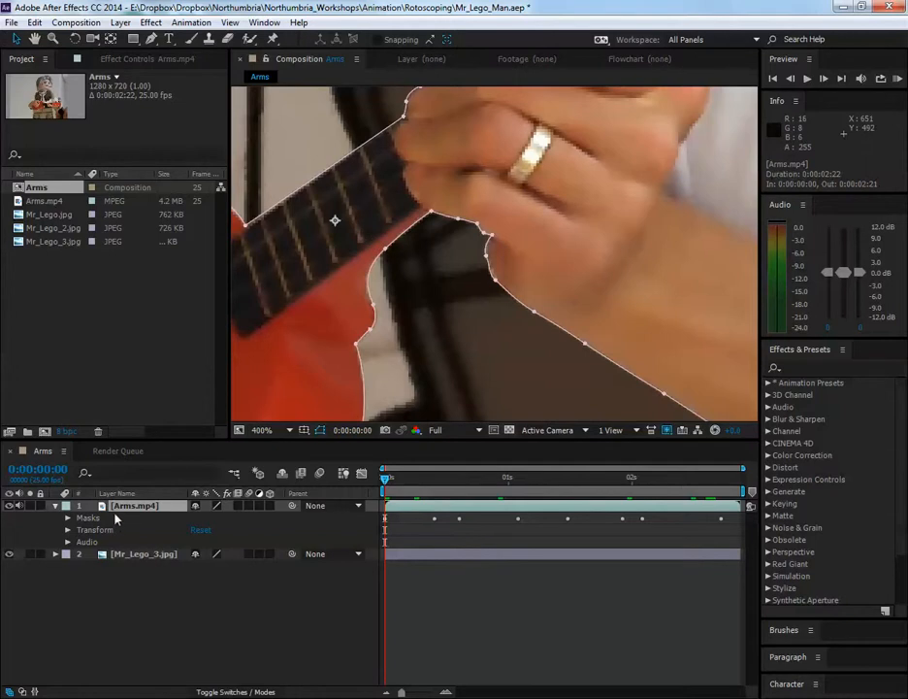
left_click(113, 517)
left_click(68, 518)
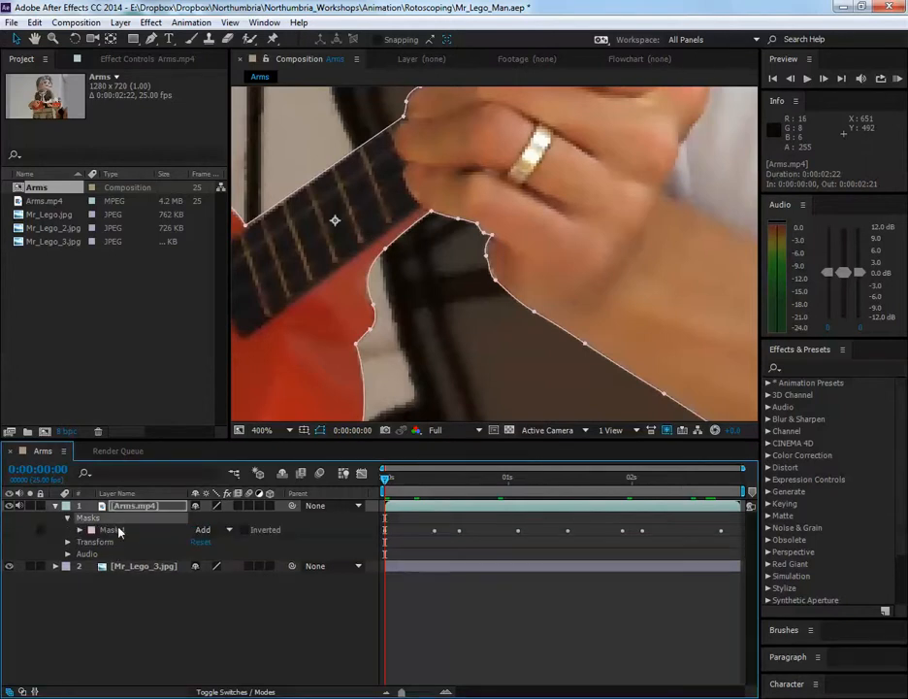
left_click(114, 530)
left_click(80, 530)
left_click(155, 545)
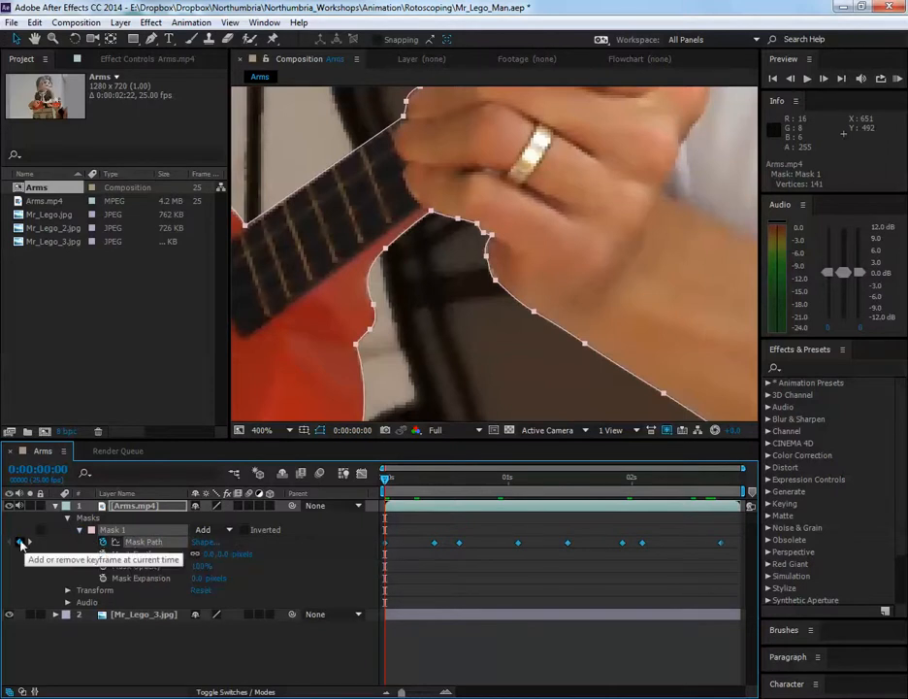
scroll(586, 304, "down", 4)
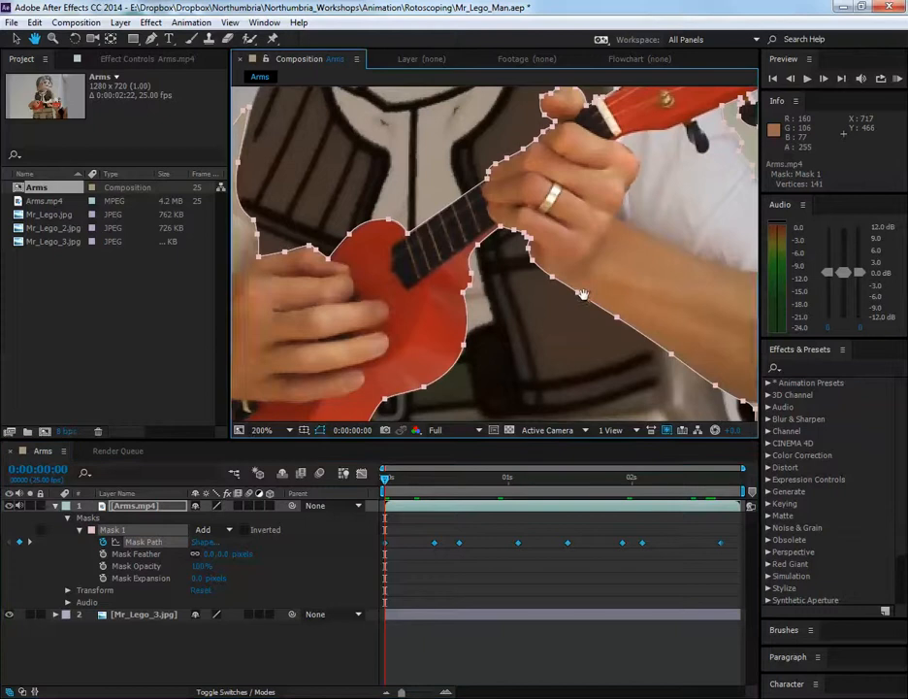
left_click_drag(586, 308, 566, 319)
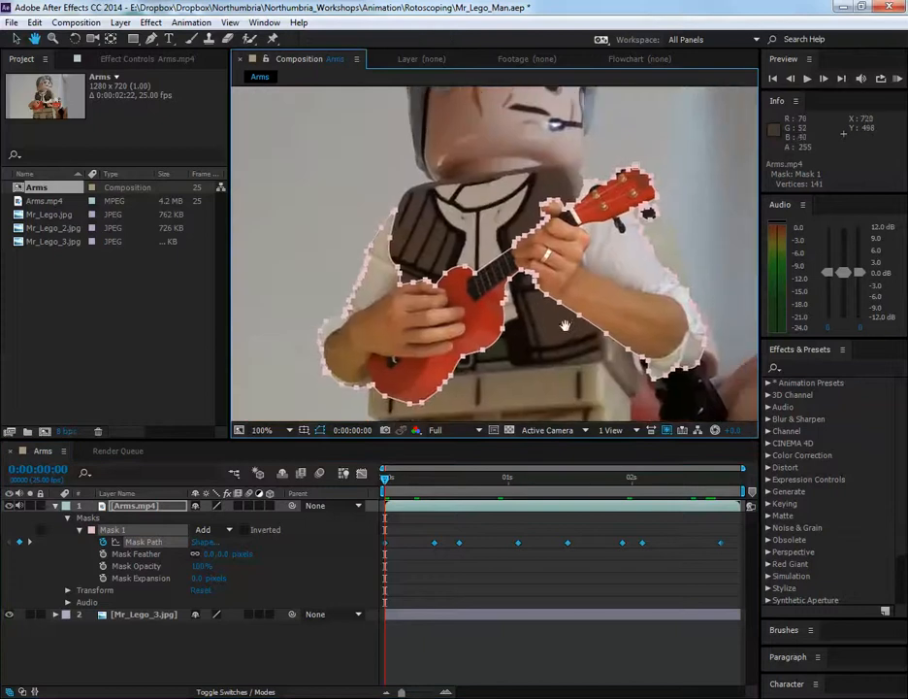
Scrub between the Mask Path keyframes at frames 0 and 10 and examine how the outline follows the ukulele body's lower edge
left_click(387, 539)
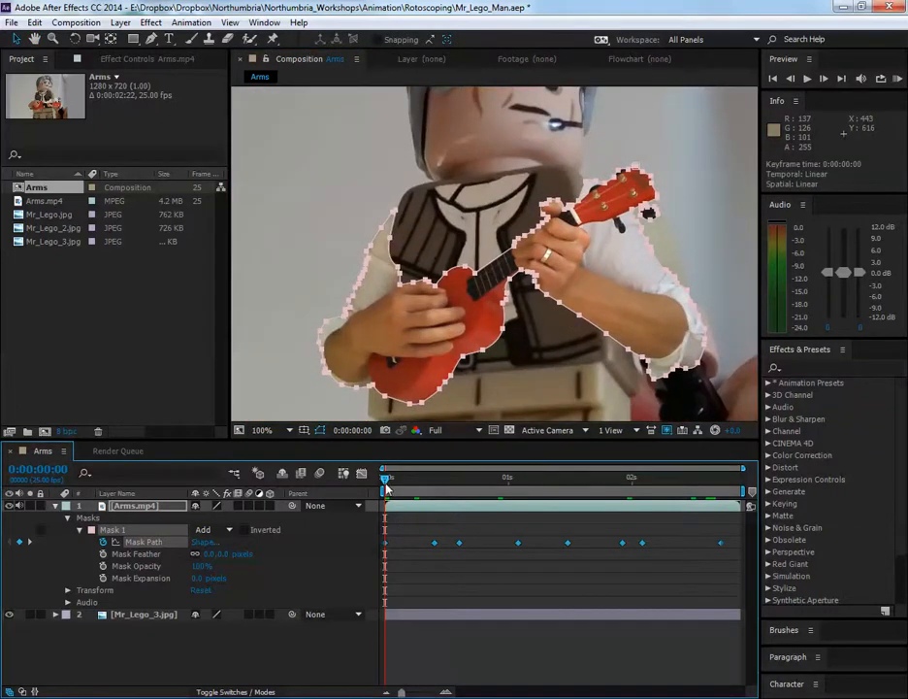
left_click_drag(386, 488, 436, 488)
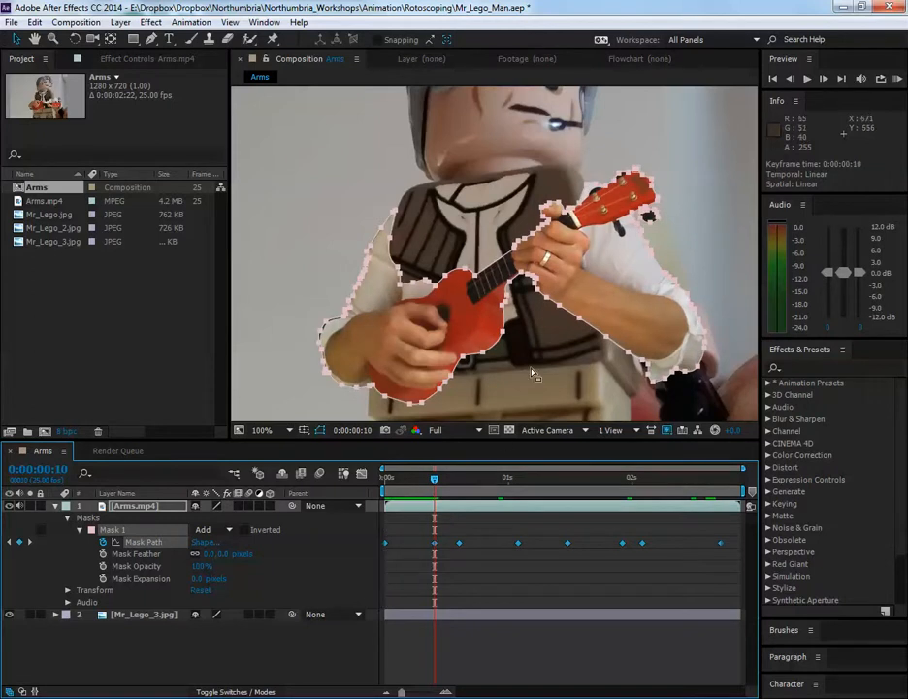
scroll(537, 373, "up", 1)
left_click_drag(578, 311, 509, 370)
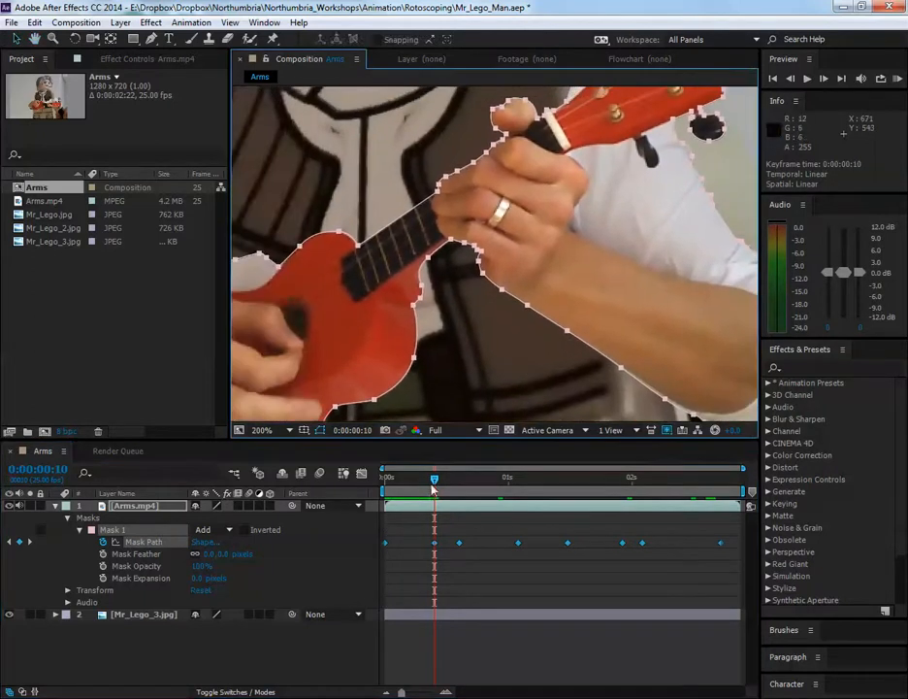
mouse_move(434, 478)
left_mouse_down()
mouse_move(385, 482)
mouse_move(425, 484)
left_mouse_up()
left_click_drag(363, 313, 504, 252)
scroll(511, 324, "up", 1)
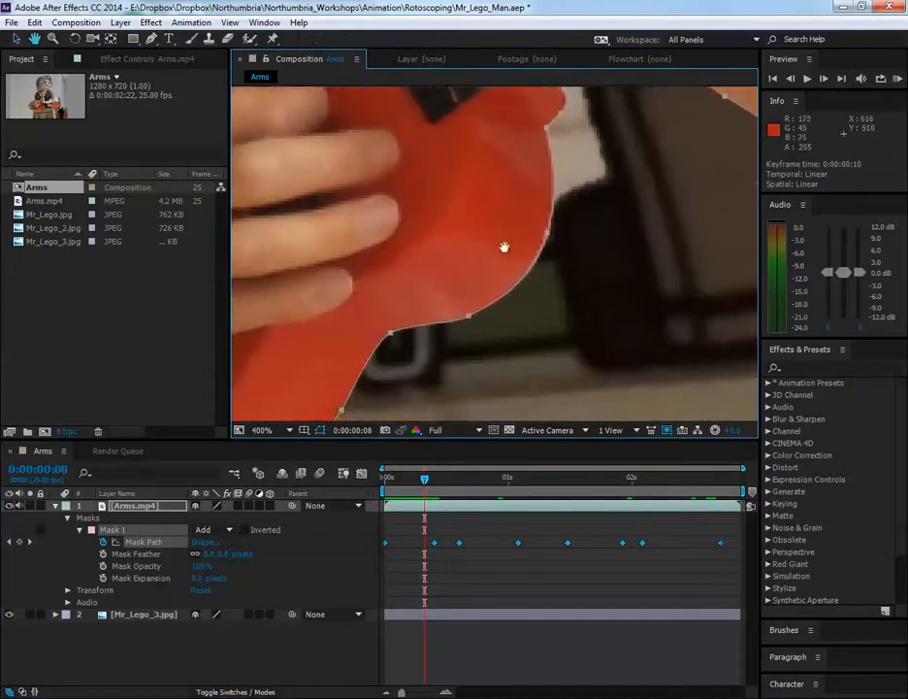
mouse_move(427, 483)
left_mouse_down()
mouse_move(381, 481)
mouse_move(420, 480)
mouse_move(385, 480)
mouse_move(385, 512)
mouse_move(430, 507)
left_mouse_up()
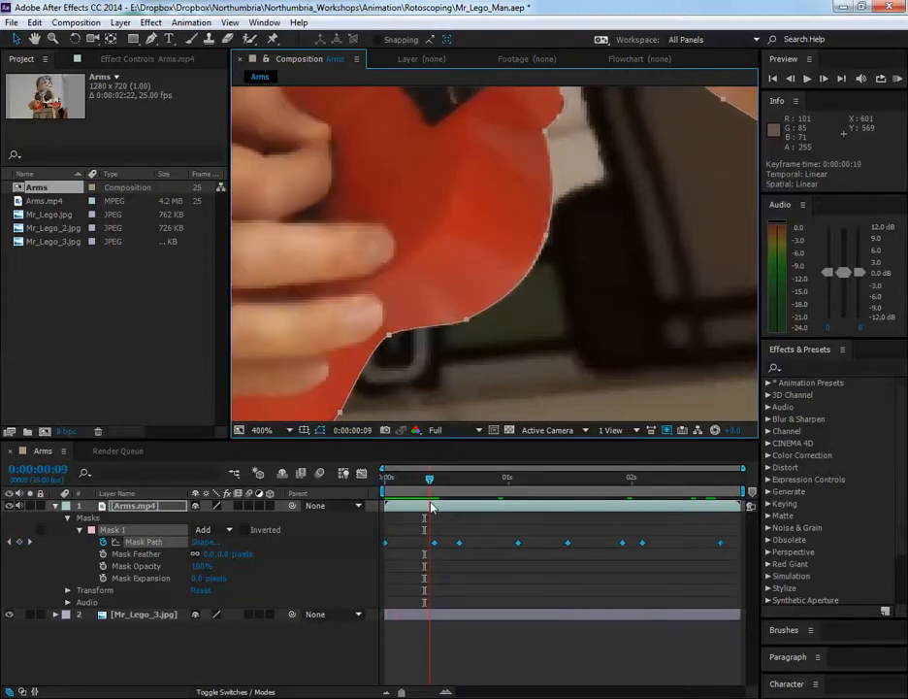
left_click(467, 325)
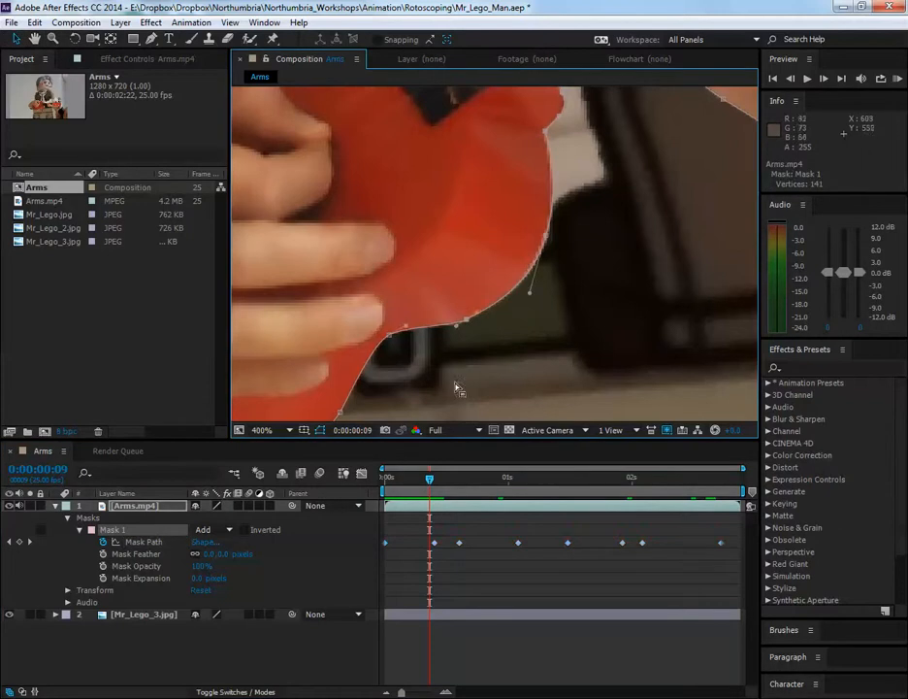
left_click_drag(431, 482, 383, 486)
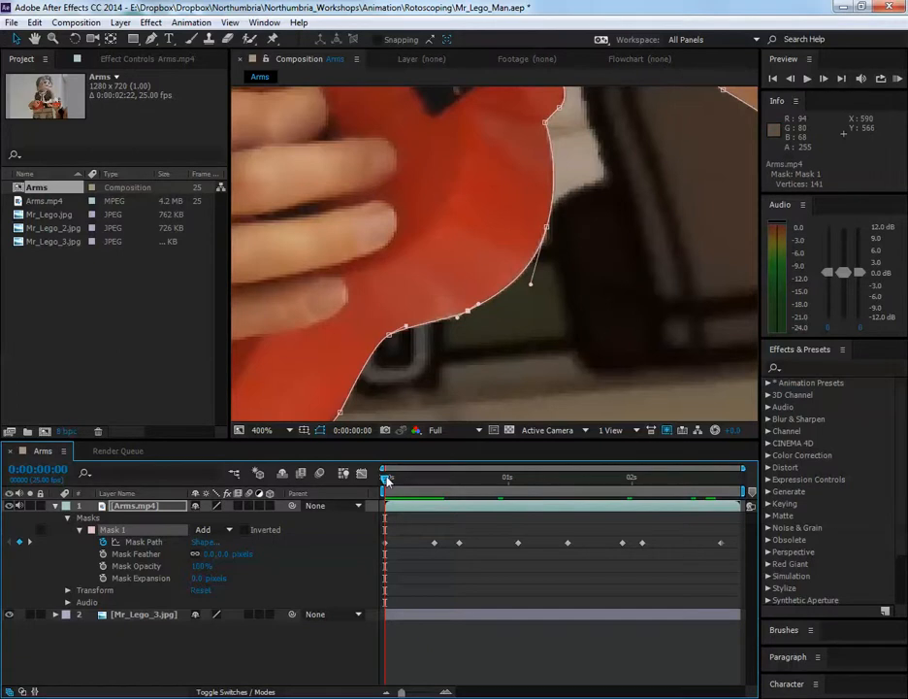
left_click_drag(386, 481, 434, 481)
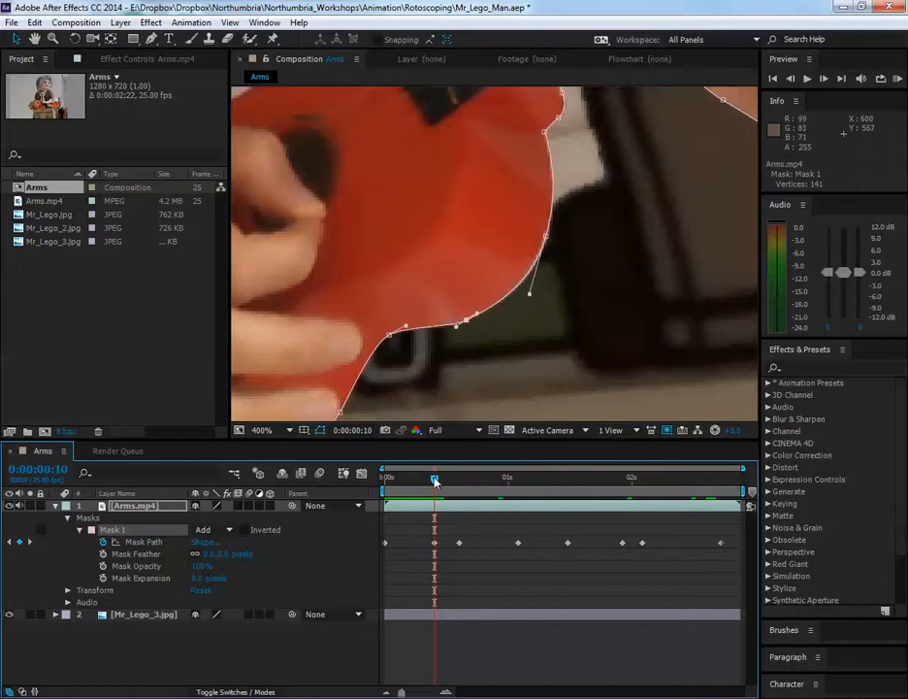
left_click_drag(434, 480, 377, 518)
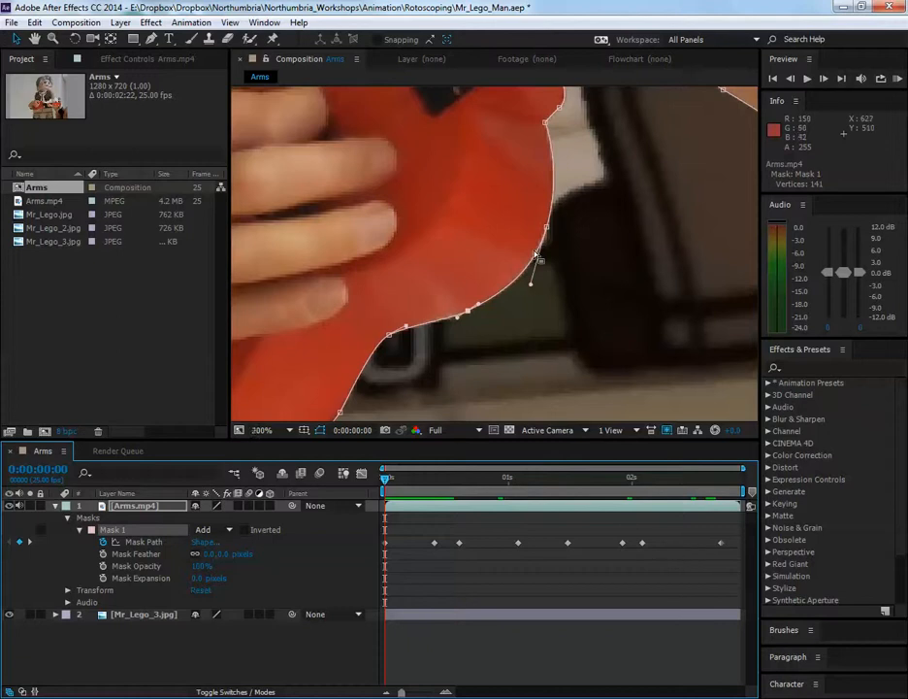
Examine the mask outline at frame 0 around the fretting hand and forearm, close up and with the whole figure in view
scroll(537, 256, "down", 2)
key("space")
left_click_drag(588, 235, 510, 285)
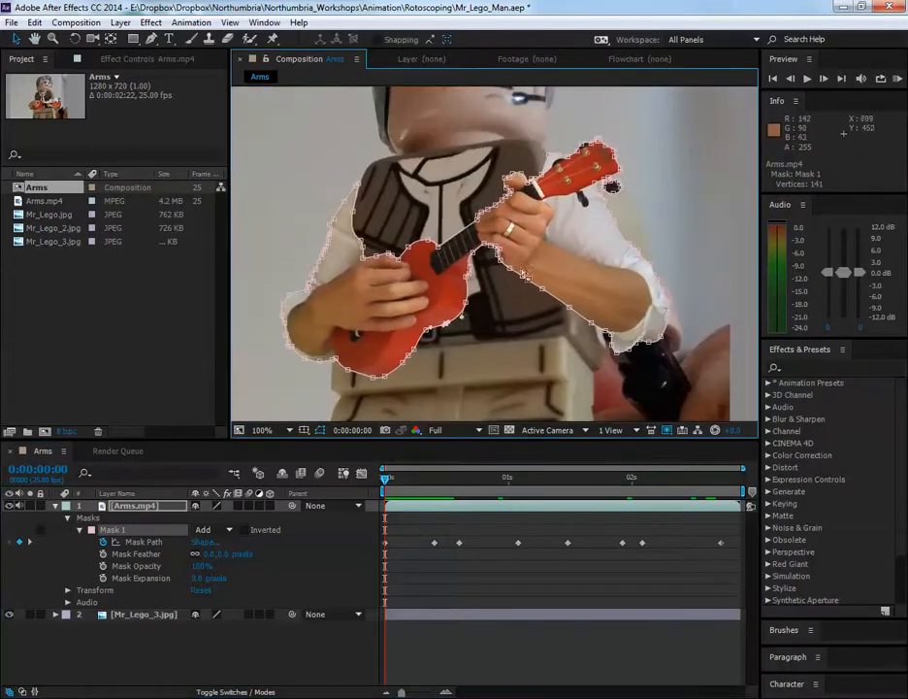
scroll(509, 285, "up", 2)
scroll(577, 262, "down", 2)
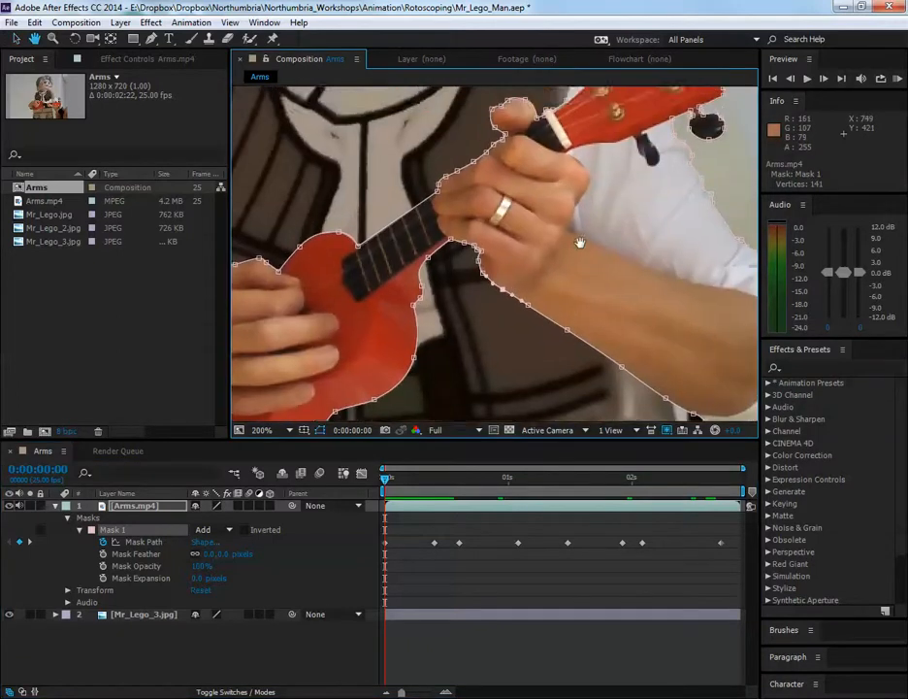
key("space")
left_click_drag(576, 262, 561, 252)
scroll(562, 251, "down", 2)
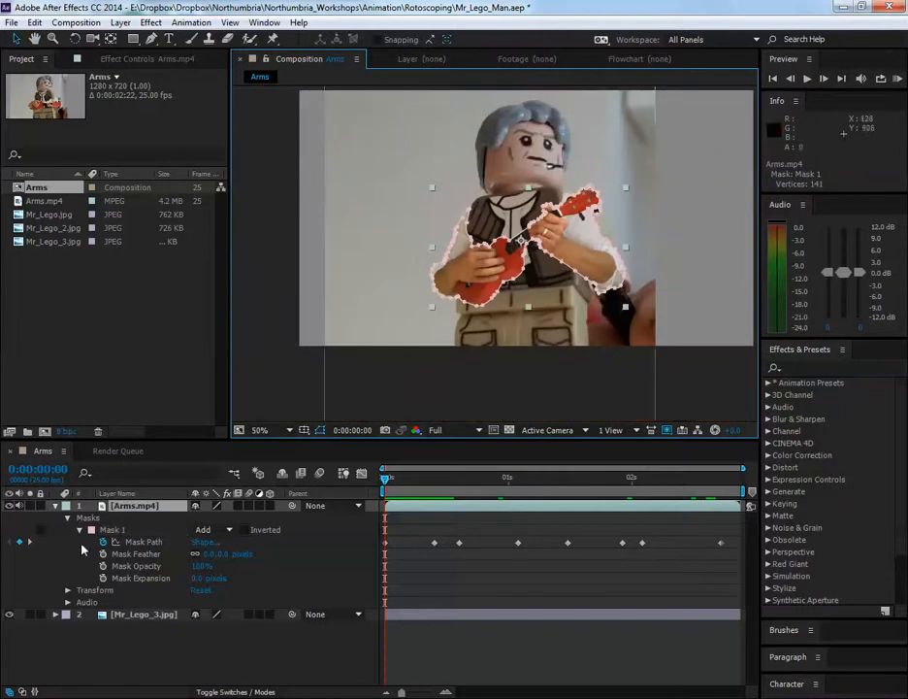
Try moving a mask point at the ukulele's edge and the whole Arms.mp4 layer, and undo these moves
left_click(158, 668)
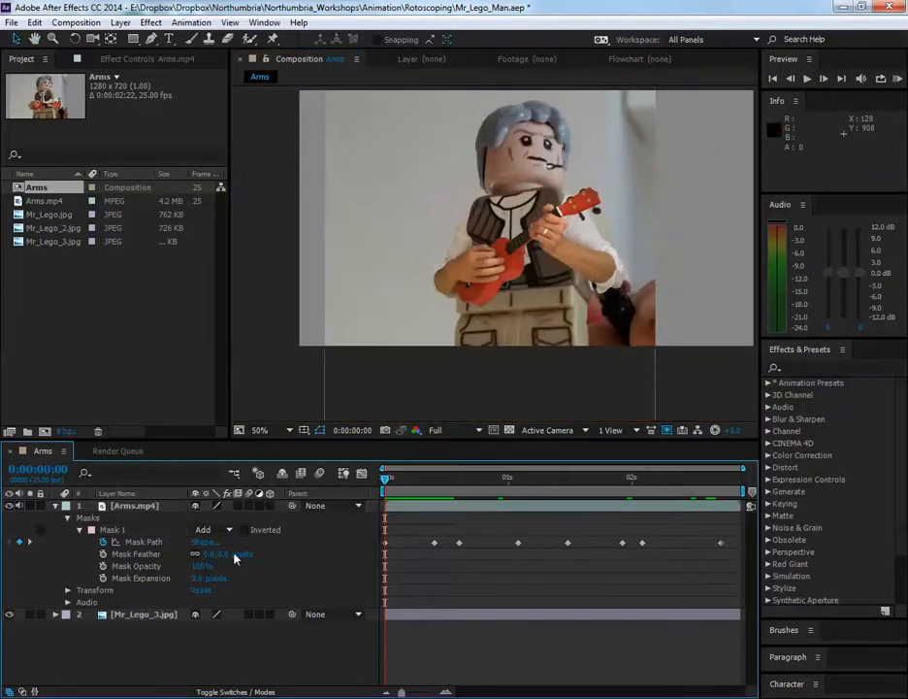
left_click(141, 507)
scroll(512, 311, "up", 1)
left_click_drag(534, 289, 482, 326)
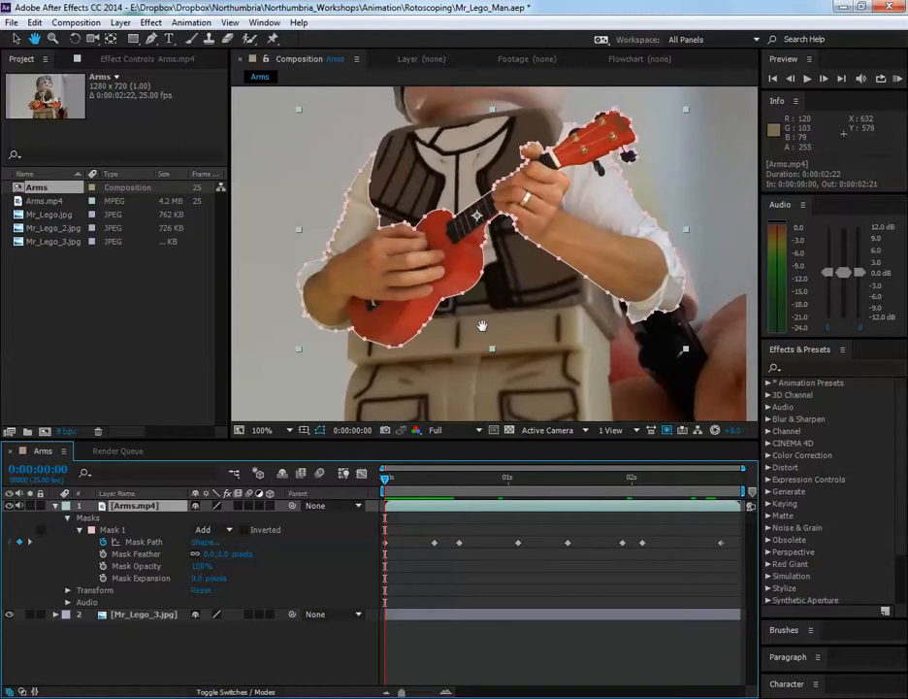
key("v")
left_click(344, 218)
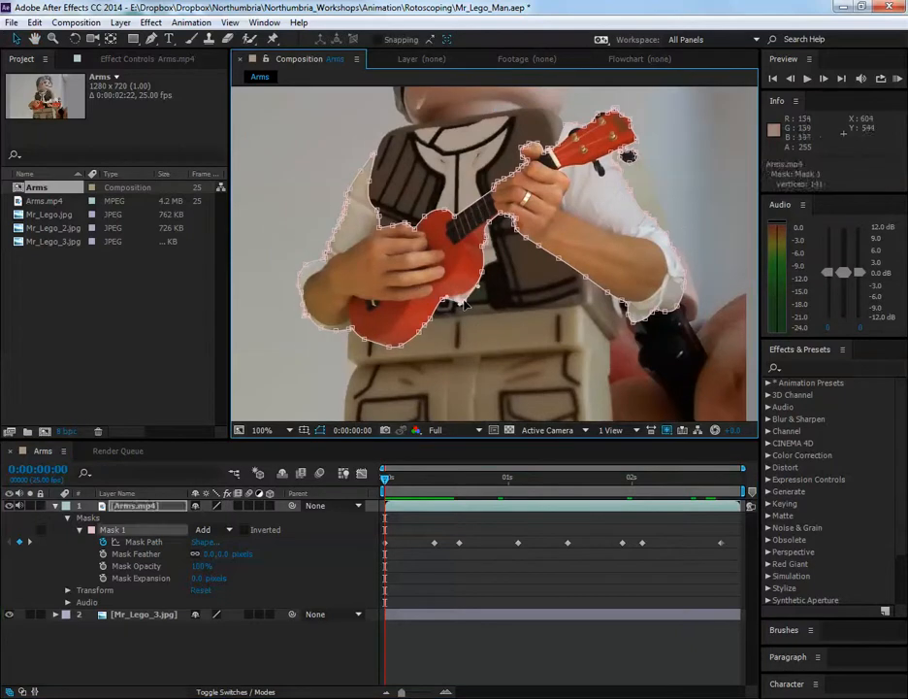
double_click(465, 304)
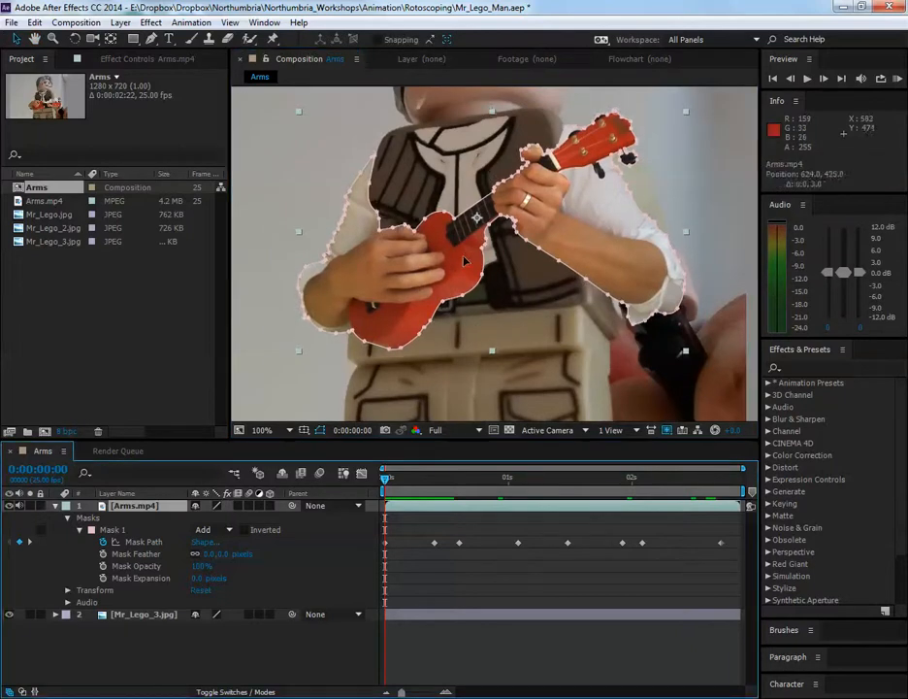
mouse_move(463, 257)
left_mouse_down()
mouse_move(466, 280)
mouse_move(448, 267)
left_mouse_up()
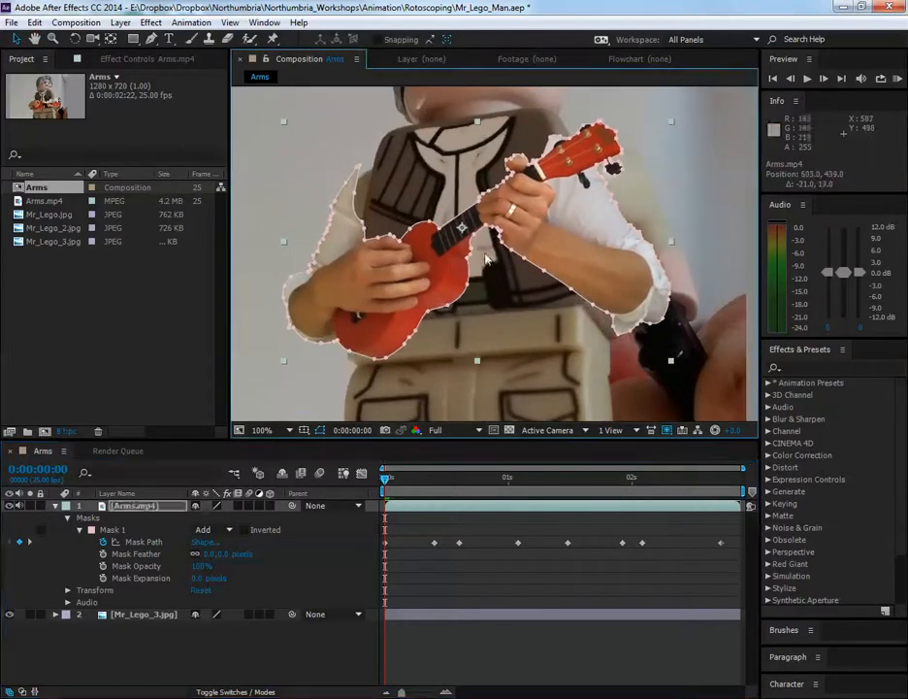
scroll(485, 259, "up", 2)
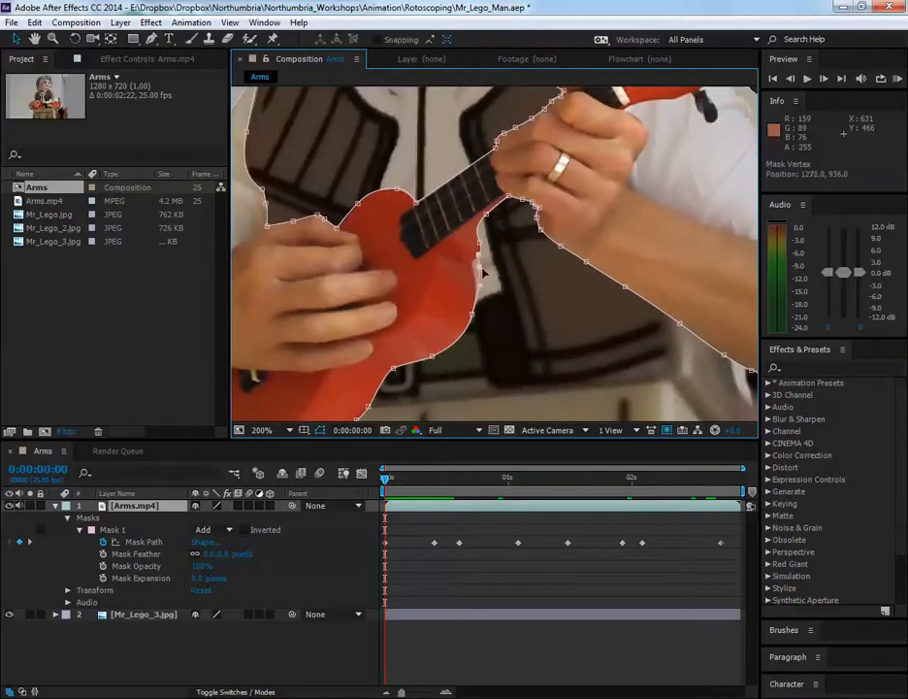
key("ctrl+z")
scroll(529, 308, "down", 2)
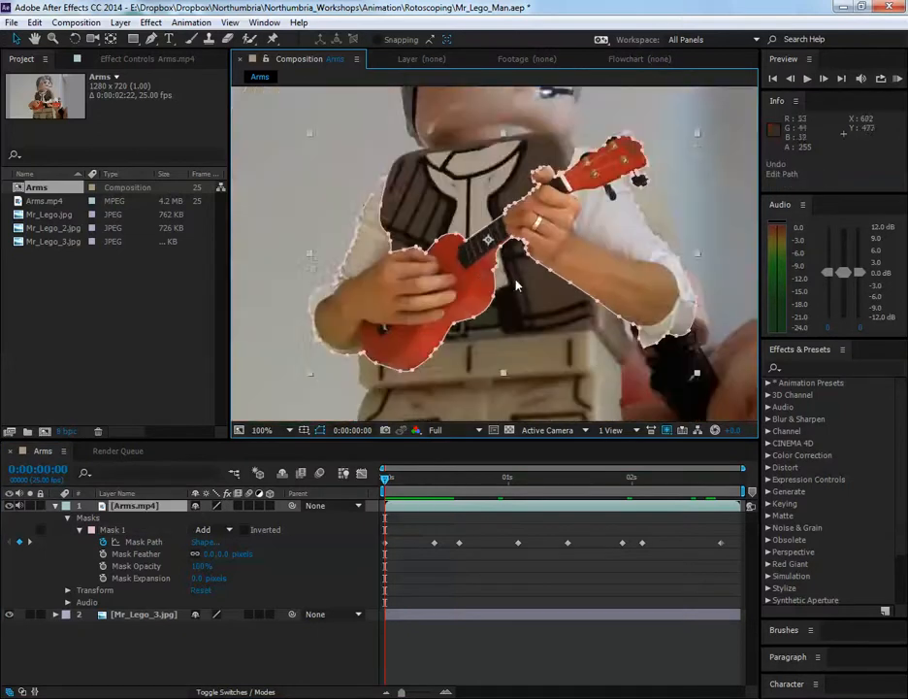
left_click_drag(471, 272, 471, 288)
key("ctrl+z")
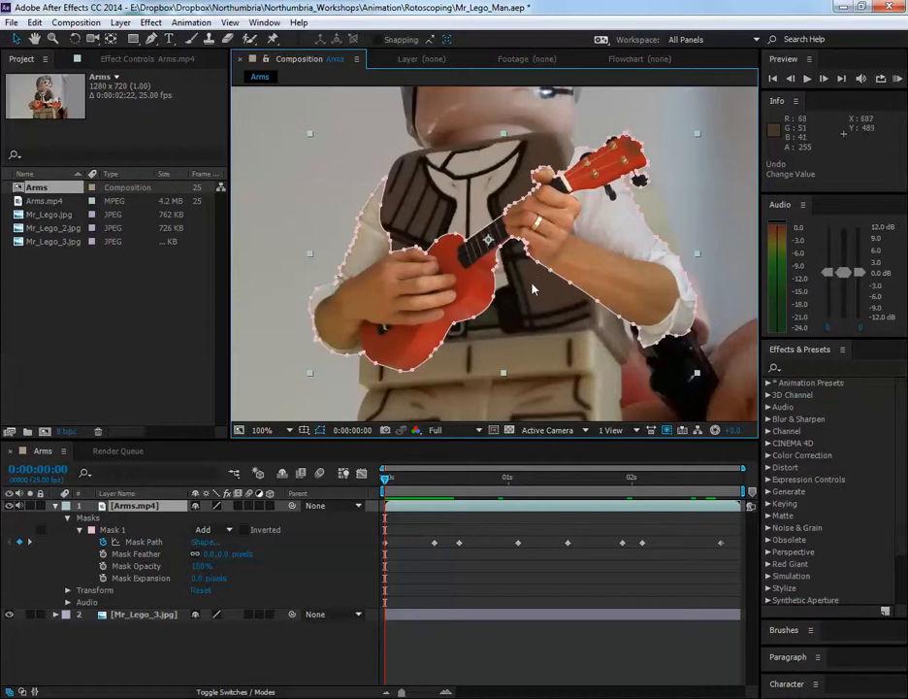
Select the Mask Path keyframe at frame 10, try deleting a mask point under the forearm, and undo the deletion
left_click(538, 282)
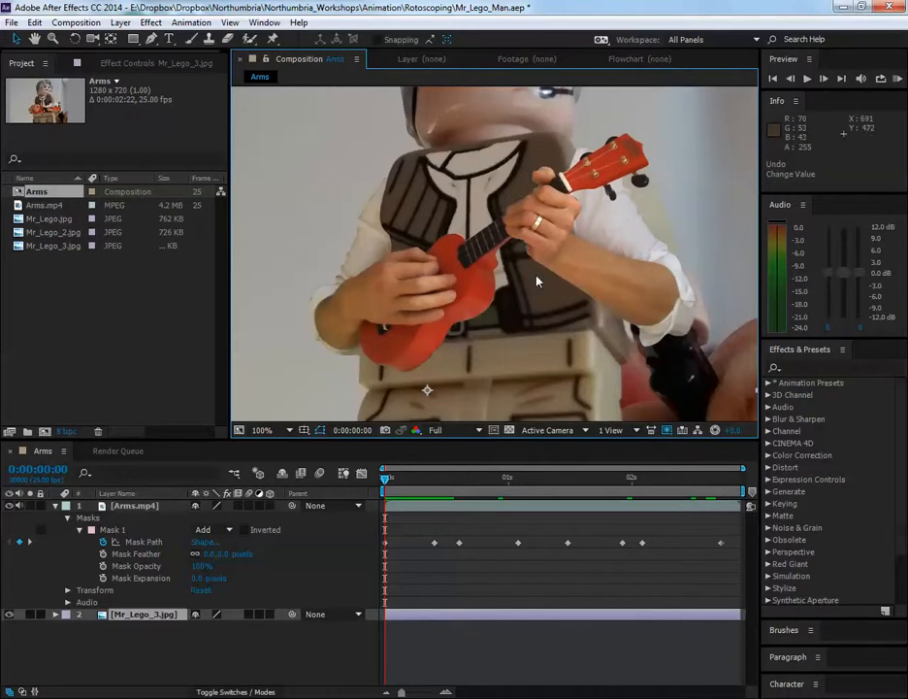
left_click(434, 543)
left_click_drag(430, 482, 434, 485)
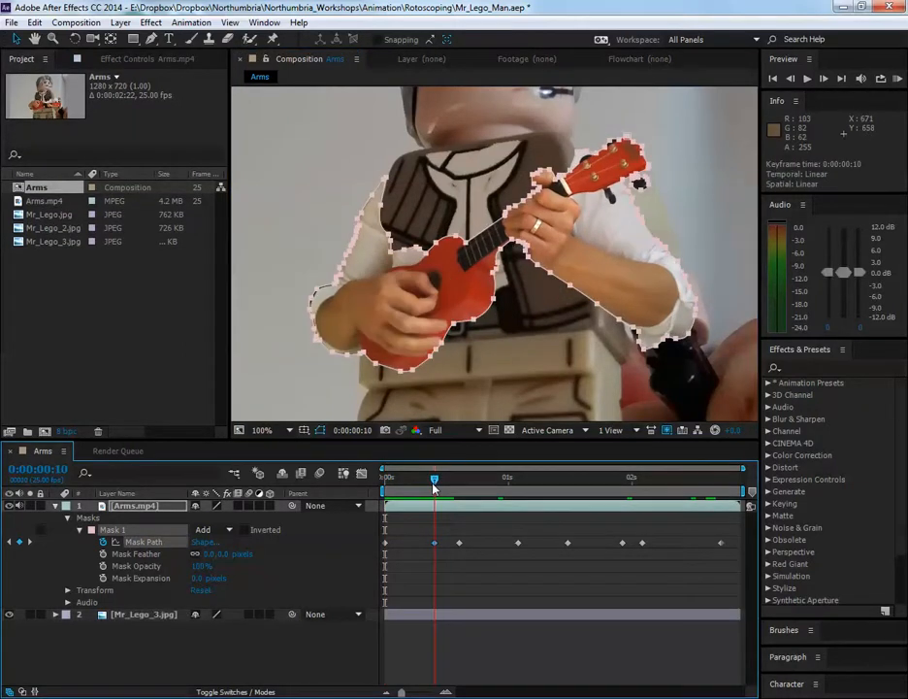
left_click(570, 288)
left_click(571, 288, "alt")
key("Delete")
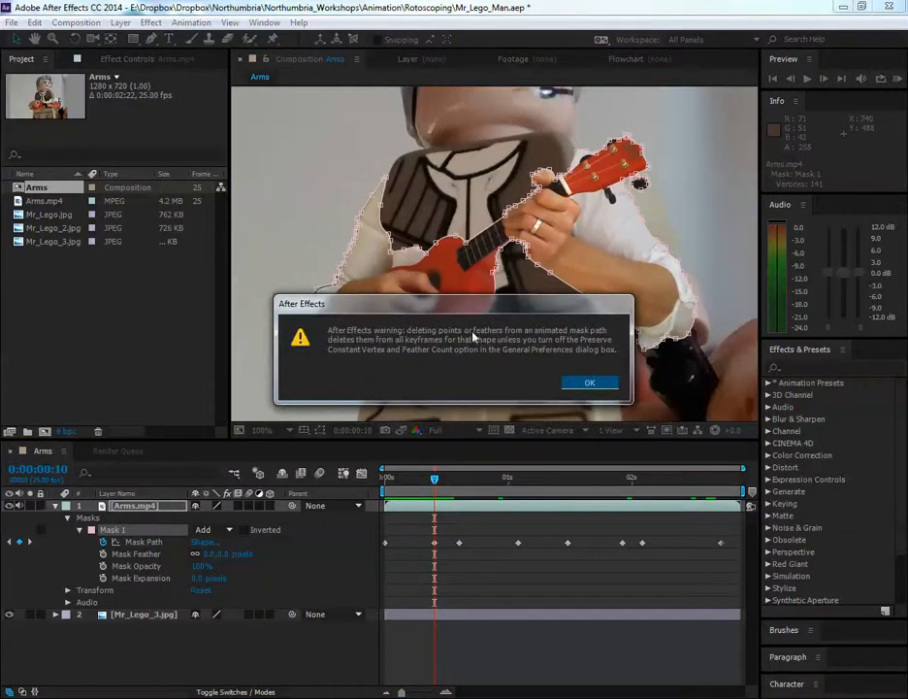
left_click(590, 382)
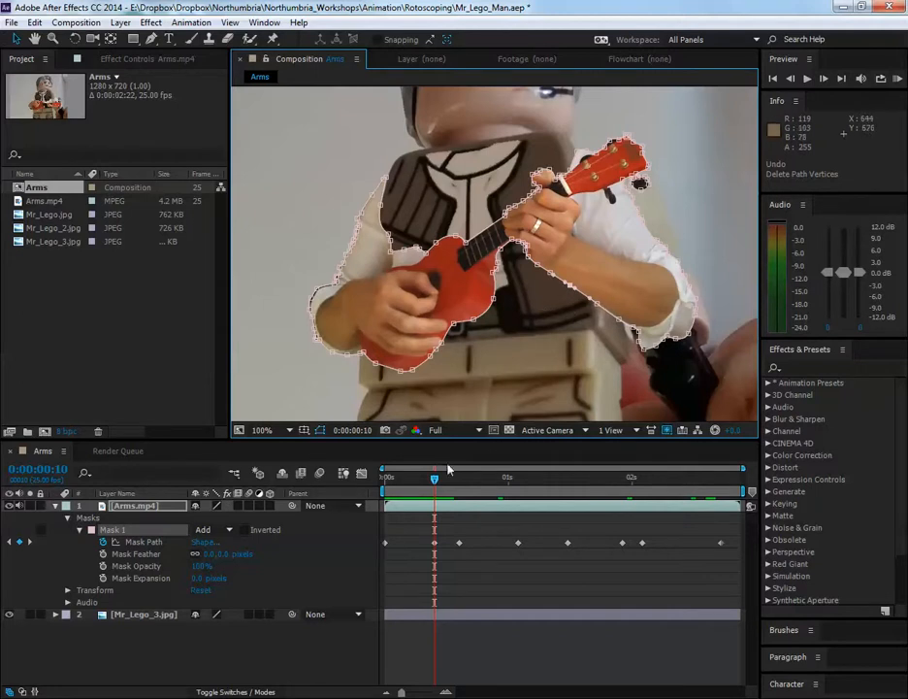
At frame 12, keyframe a corrected Mask Path by moving its points onto the ukulele's side, the underside of its neck, and the fretting hand and wrist
left_click_drag(436, 480, 449, 532)
mouse_move(440, 534)
left_mouse_down()
mouse_move(460, 540)
mouse_move(436, 544)
mouse_move(451, 542)
left_mouse_up()
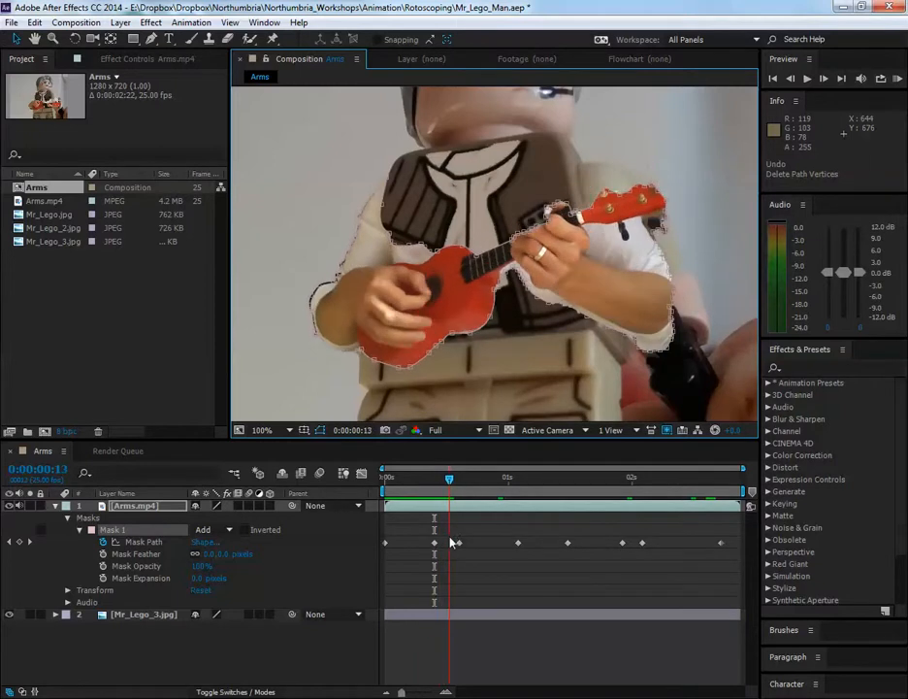
left_click_drag(452, 488, 444, 488)
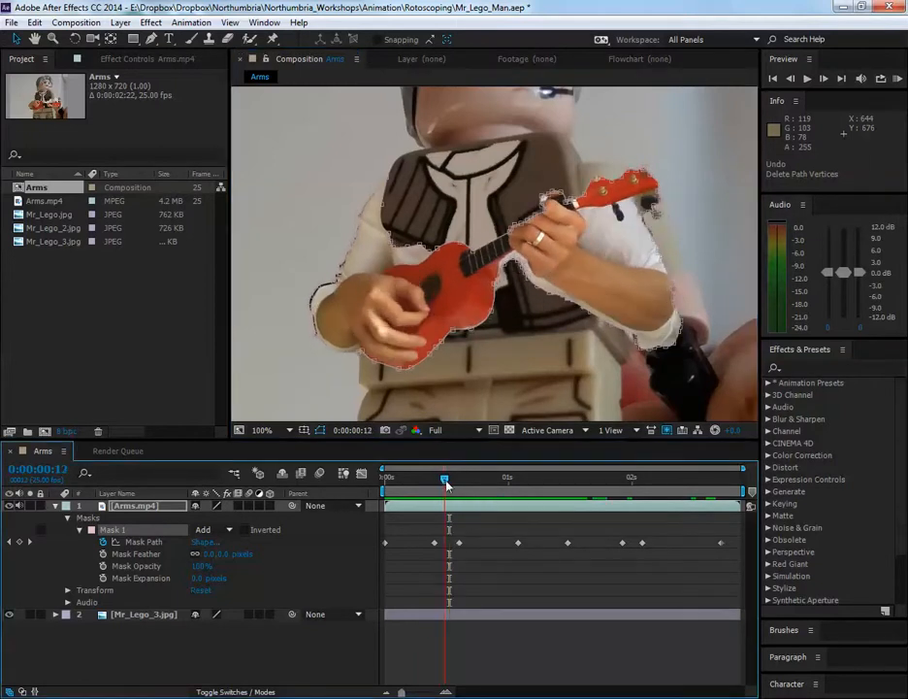
scroll(524, 260, "up", 3)
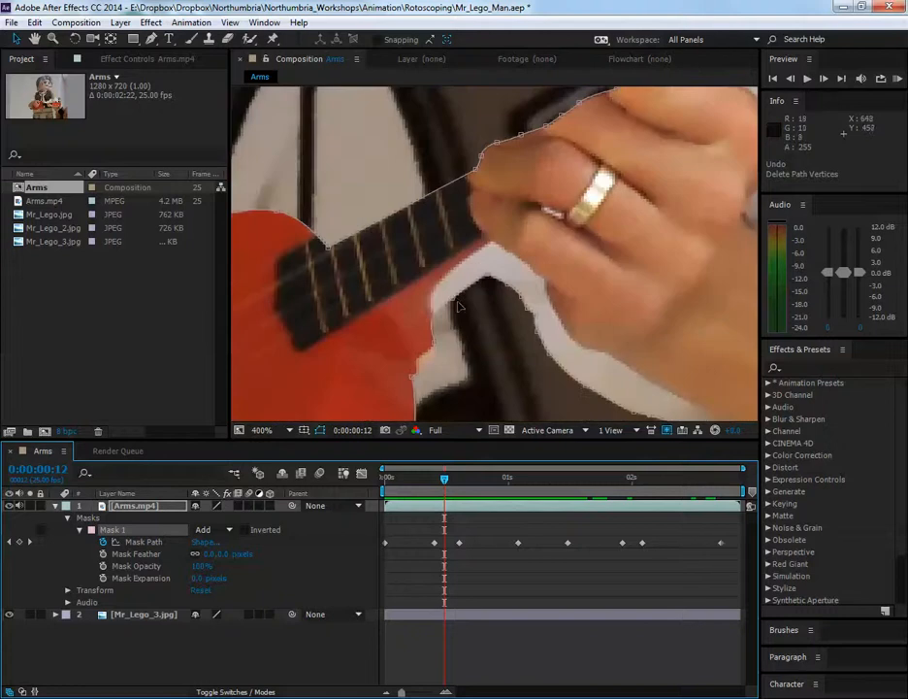
scroll(434, 346, "down", 1)
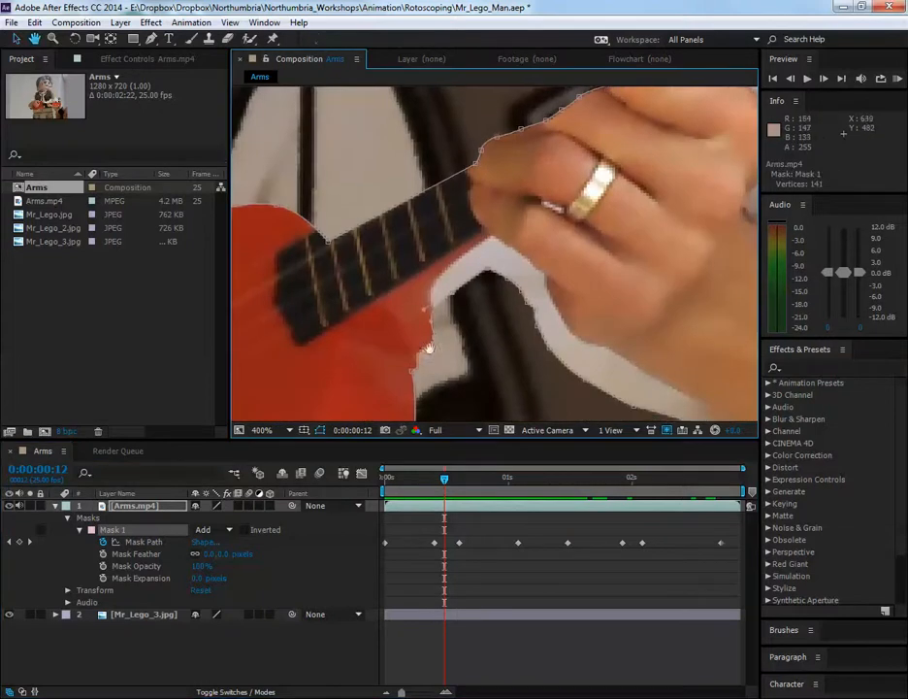
left_click_drag(377, 378, 662, 241)
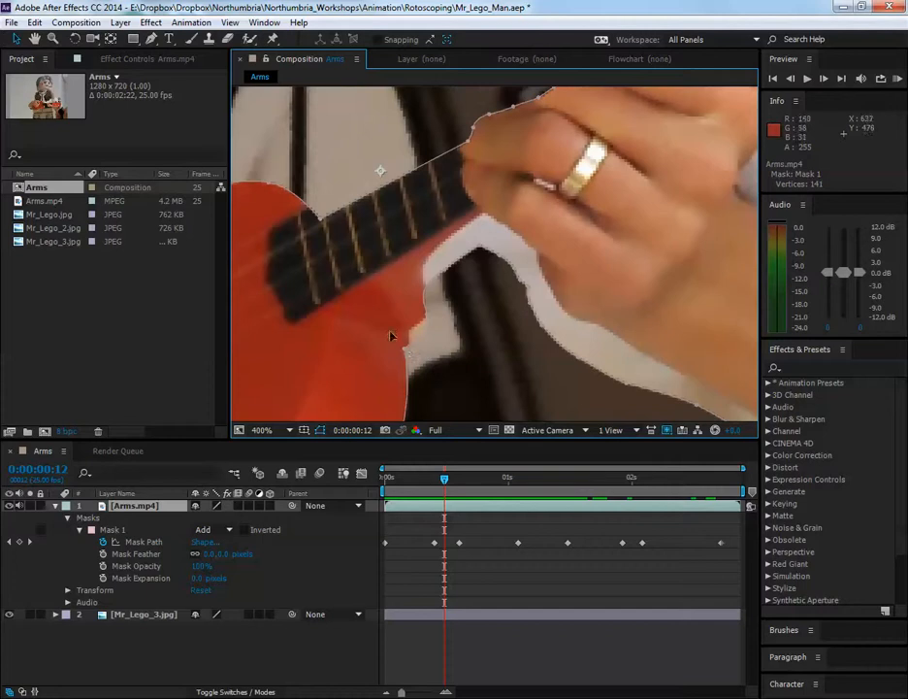
left_click(404, 351)
left_click_drag(435, 324, 427, 269)
scroll(469, 267, "down", 1)
left_click_drag(427, 225, 564, 335)
scroll(531, 312, "up", 1)
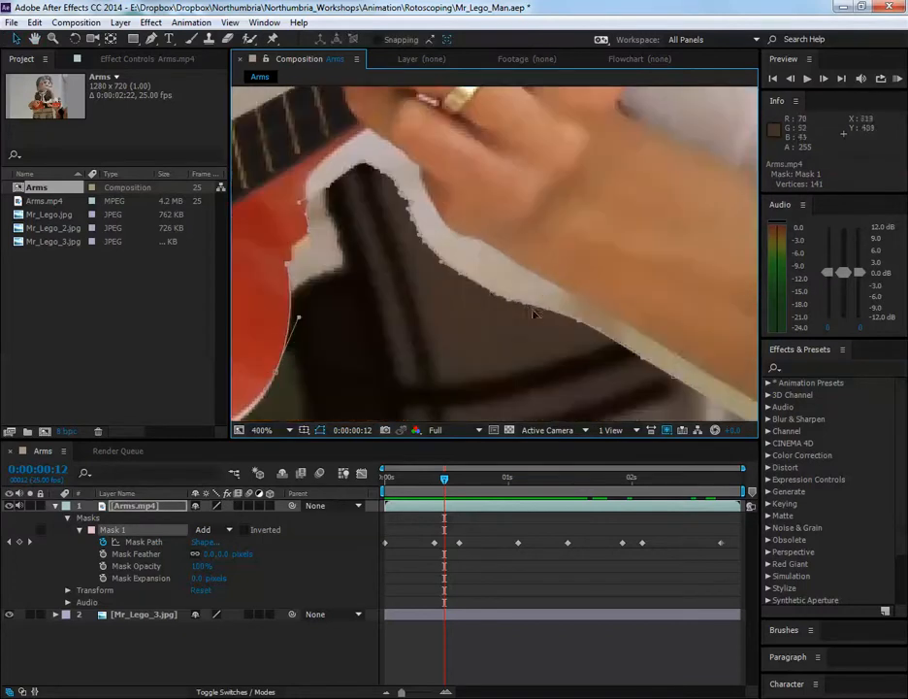
left_click_drag(462, 279, 470, 242)
left_click(479, 288)
left_click_drag(519, 267, 518, 266)
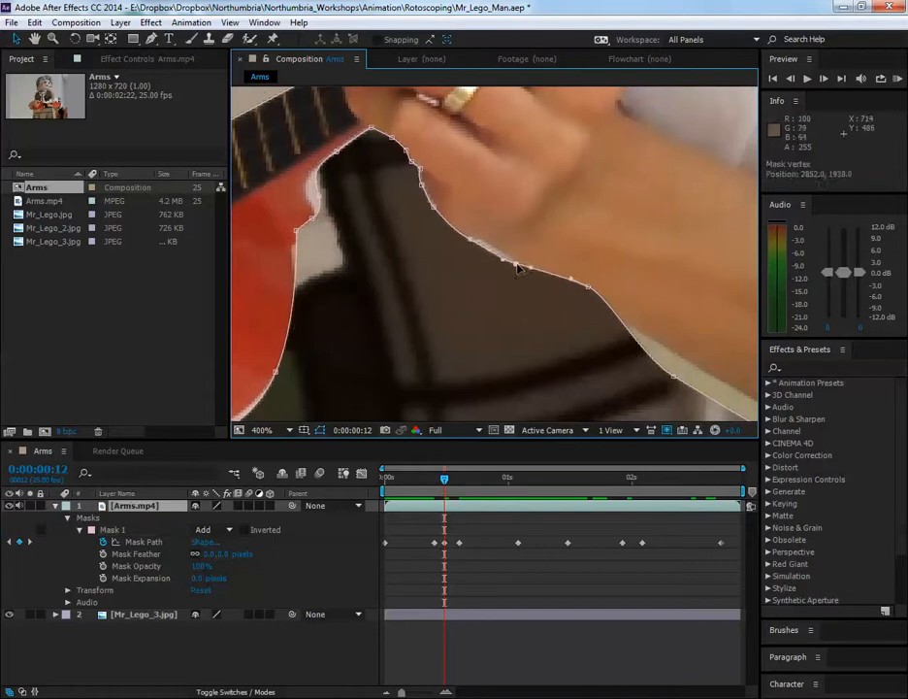
scroll(517, 266, "down", 2)
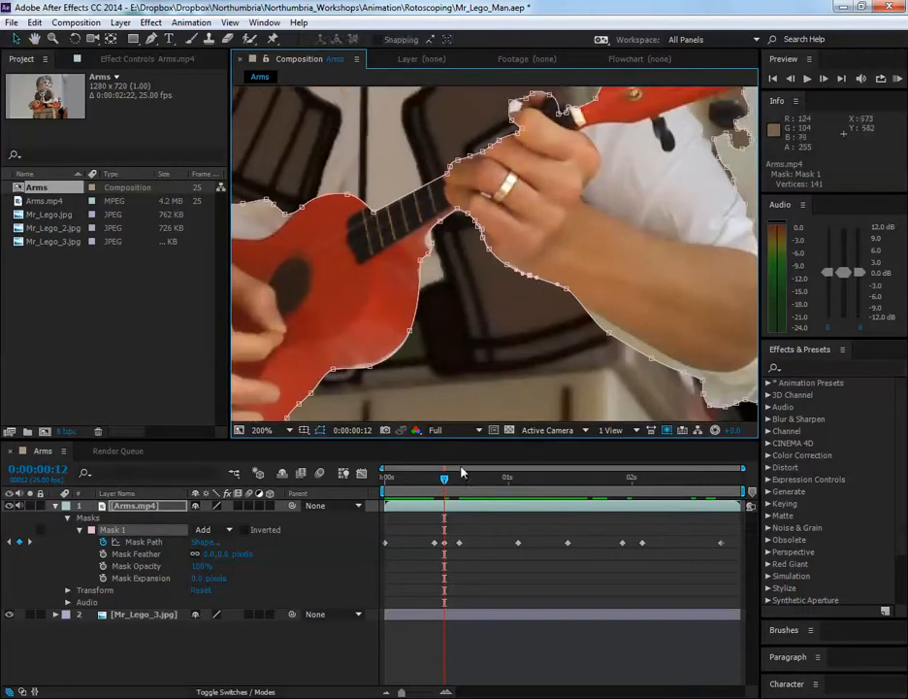
Compare frame 12 with the preceding frame and move the mask points under the forearm and sleeve cuff onto their edges
left_click(439, 479)
left_click_drag(438, 479, 445, 479)
key("space")
left_click_drag(609, 297, 439, 255)
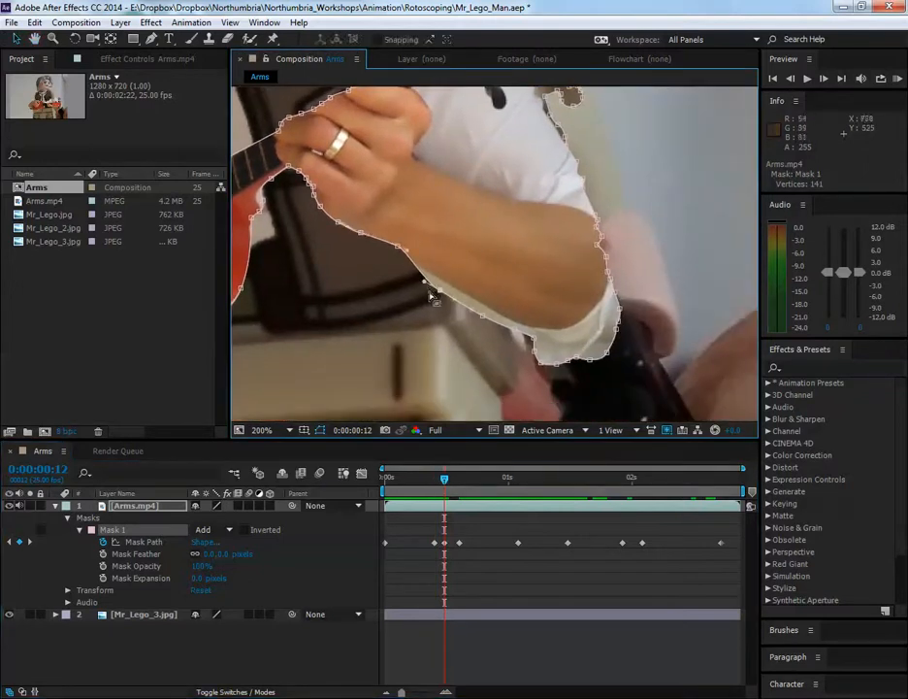
left_click_drag(383, 278, 586, 367)
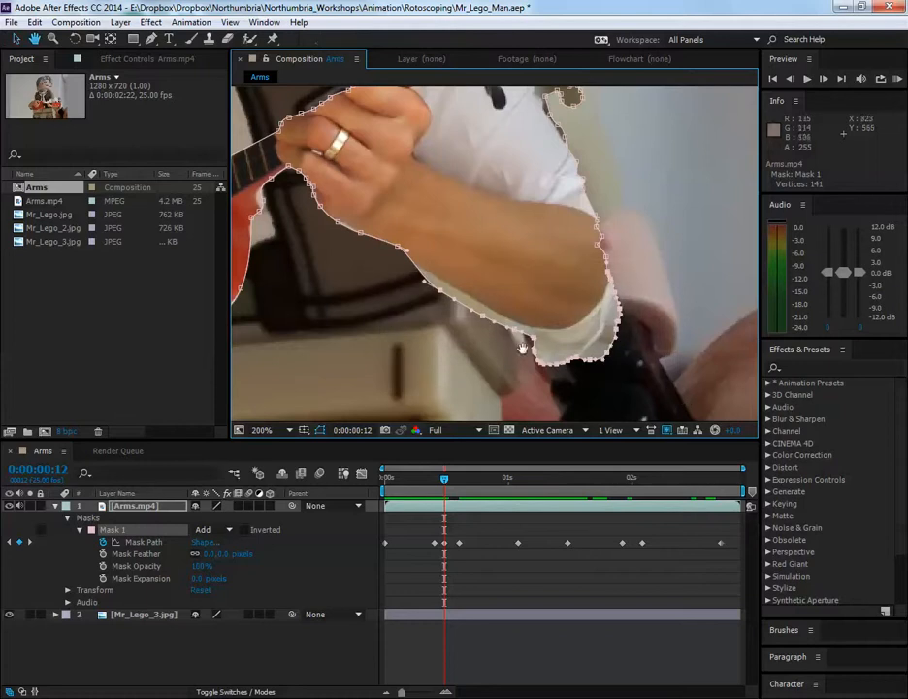
left_click_drag(535, 345, 533, 351)
left_click_drag(375, 277, 533, 351)
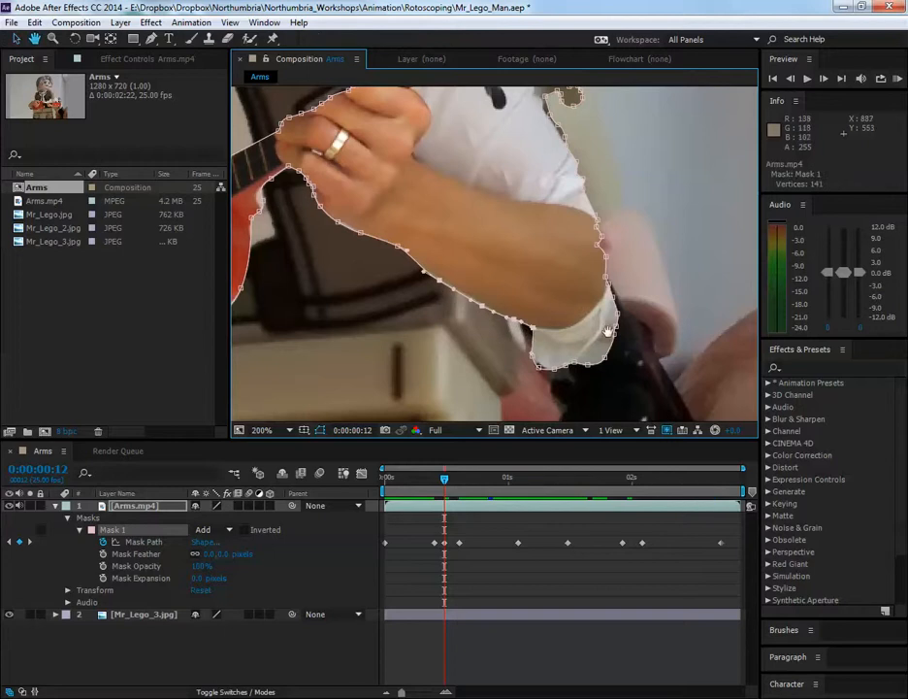
At frame 12, rotate the mask points along the ukulele's lower edge by about 1.1° and shift them slightly down onto the edge
left_click_drag(609, 335, 591, 347)
left_click_drag(357, 325, 631, 318)
left_click_drag(493, 312, 578, 264)
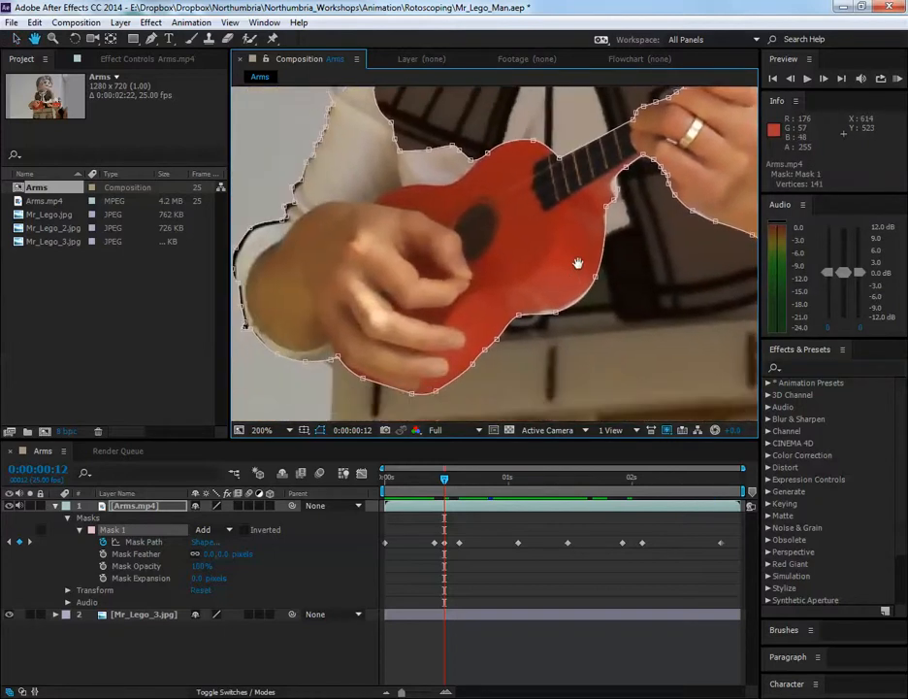
left_click_drag(330, 270, 555, 394)
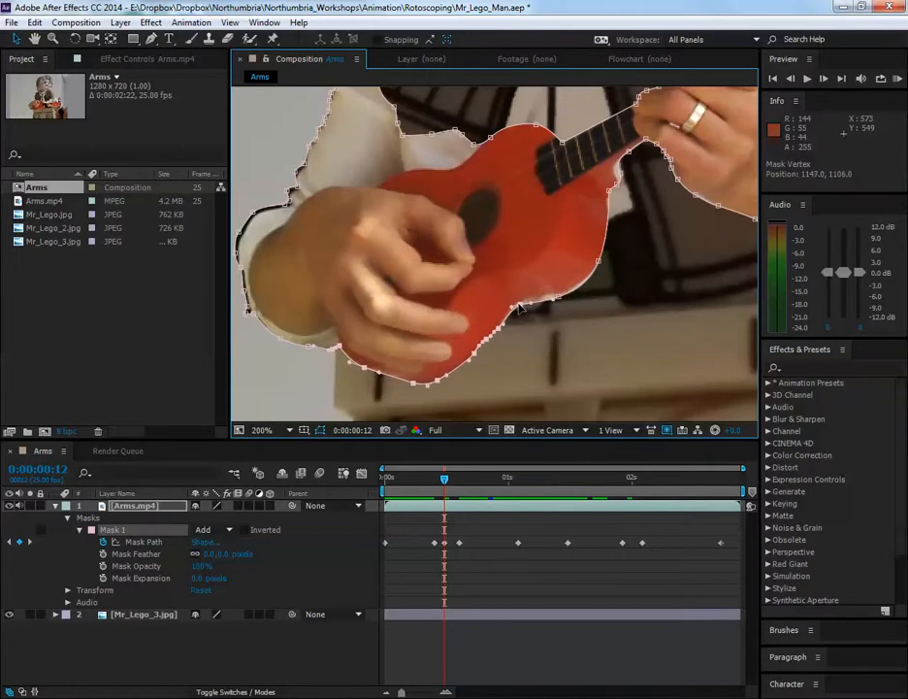
key("ctrl+t")
mouse_move(582, 325)
left_mouse_down()
mouse_move(592, 332)
mouse_move(589, 325)
mouse_move(576, 338)
left_mouse_up()
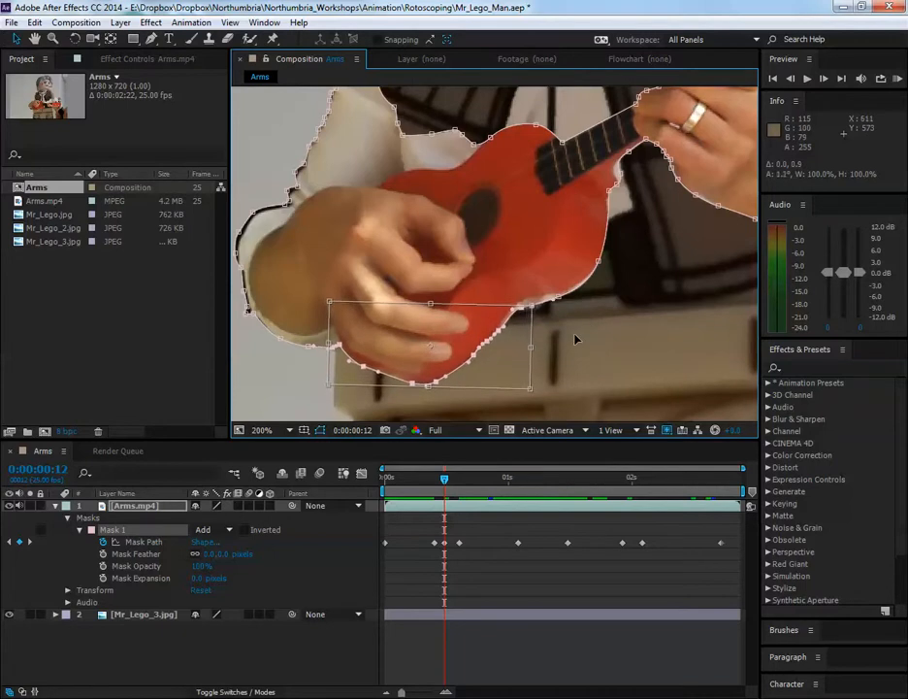
key("Down")
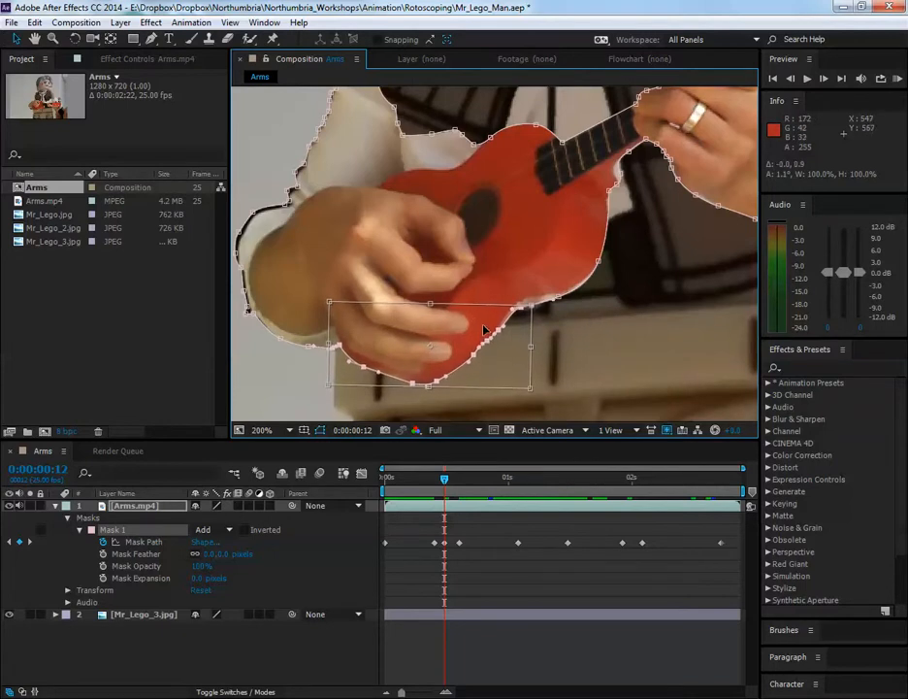
left_click_drag(308, 321, 454, 387)
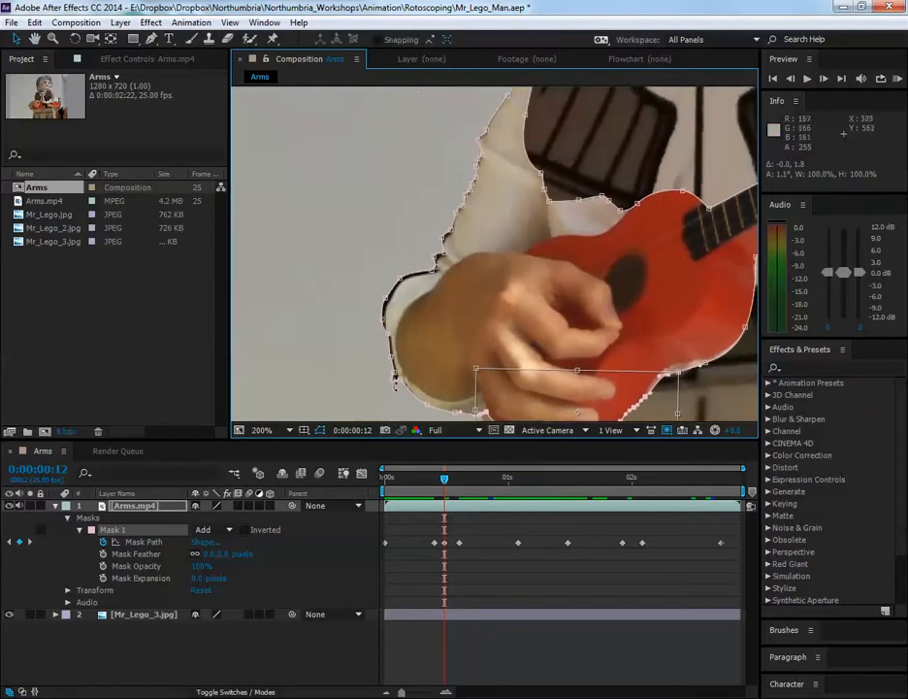
key("Return")
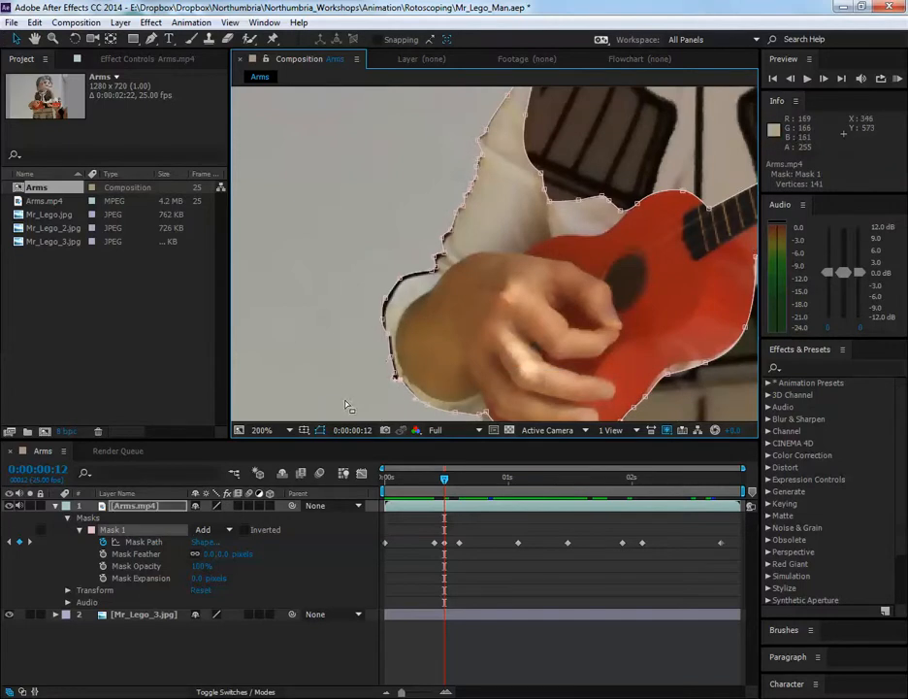
Rotate the mask points along the strumming arm's sleeve and cuff by about -1.7° and shift them onto the sleeve's outer edge
left_click_drag(346, 405, 493, 111)
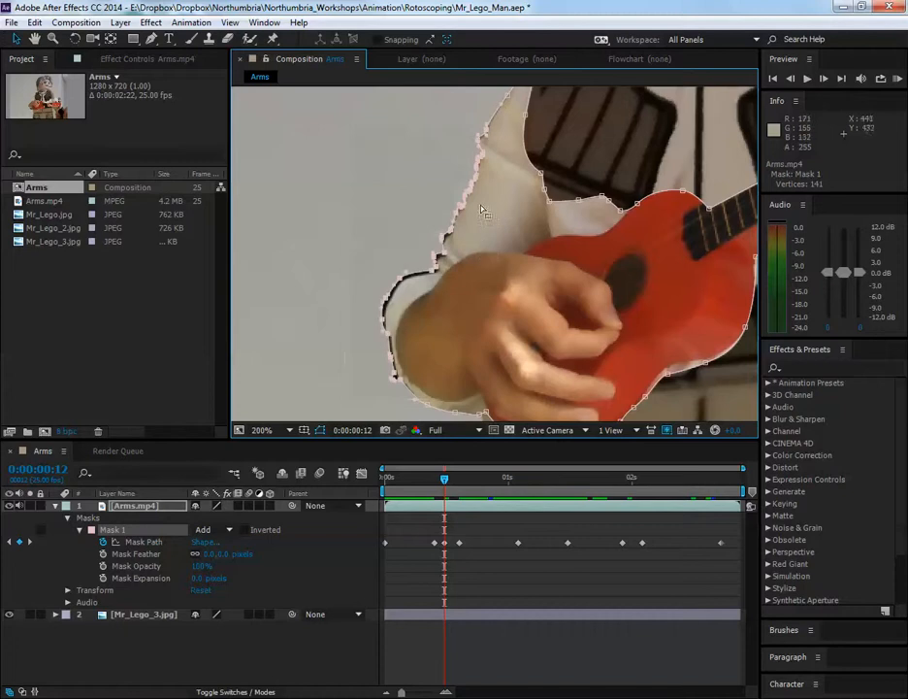
key("ctrl+t")
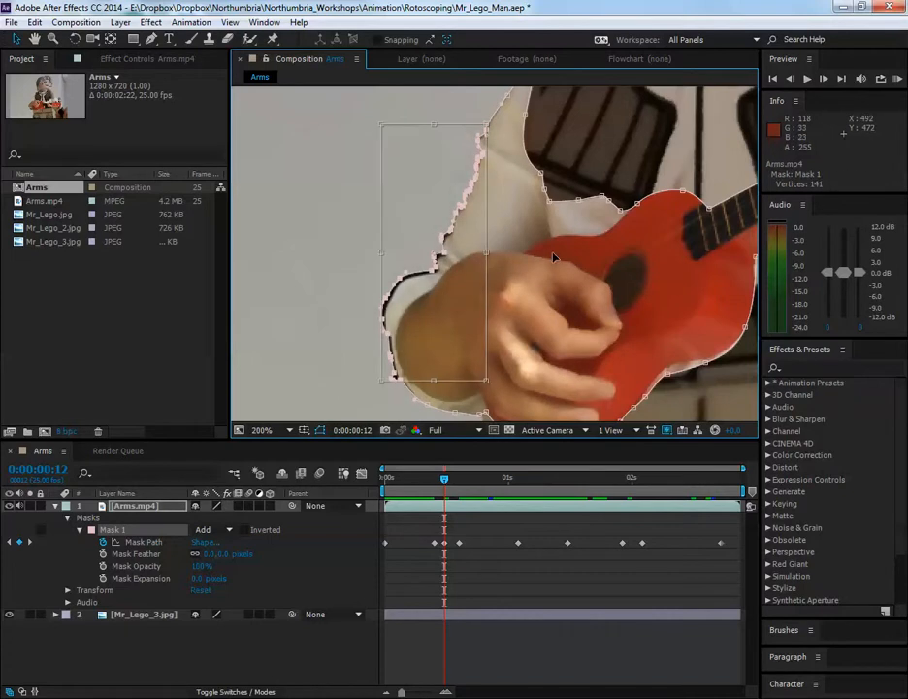
left_click_drag(553, 254, 556, 253)
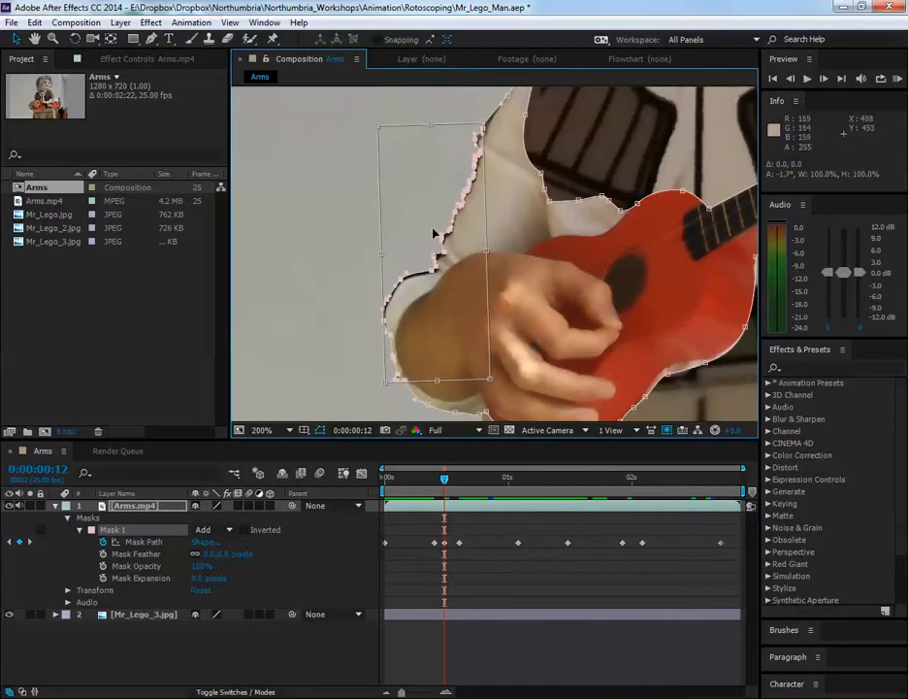
left_click_drag(434, 234, 435, 237)
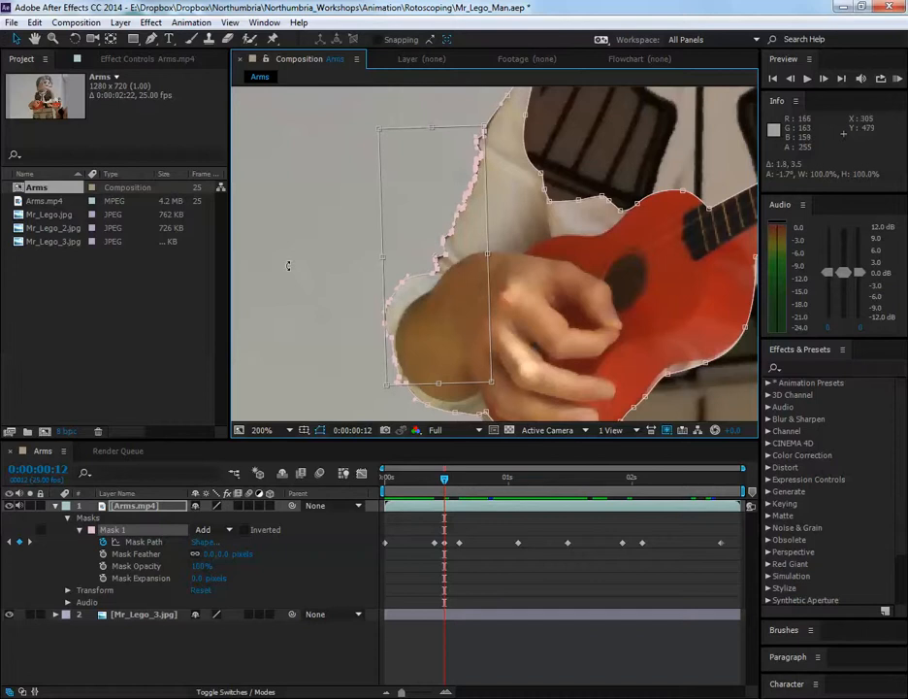
key("Return")
left_click(340, 273)
Examine the cut-out edges of the sleeves, hands and ukulele against the Lego figure at frame 12 without the mask outline
scroll(458, 286, "down", 1)
key("space")
left_click_drag(530, 296, 495, 305)
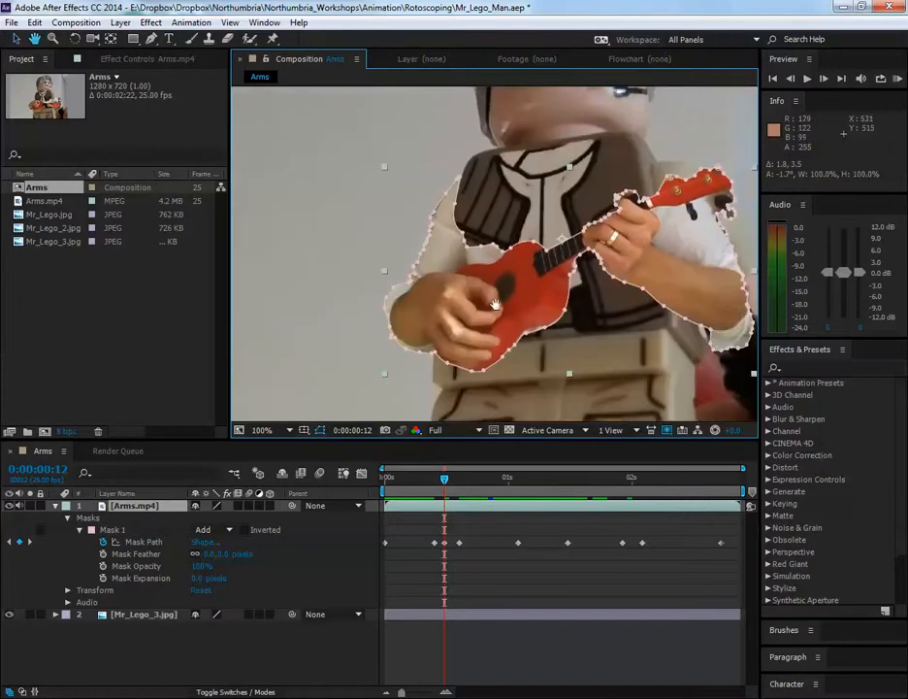
left_click(322, 345)
scroll(433, 323, "up", 1)
key("space")
left_click_drag(439, 295, 414, 338)
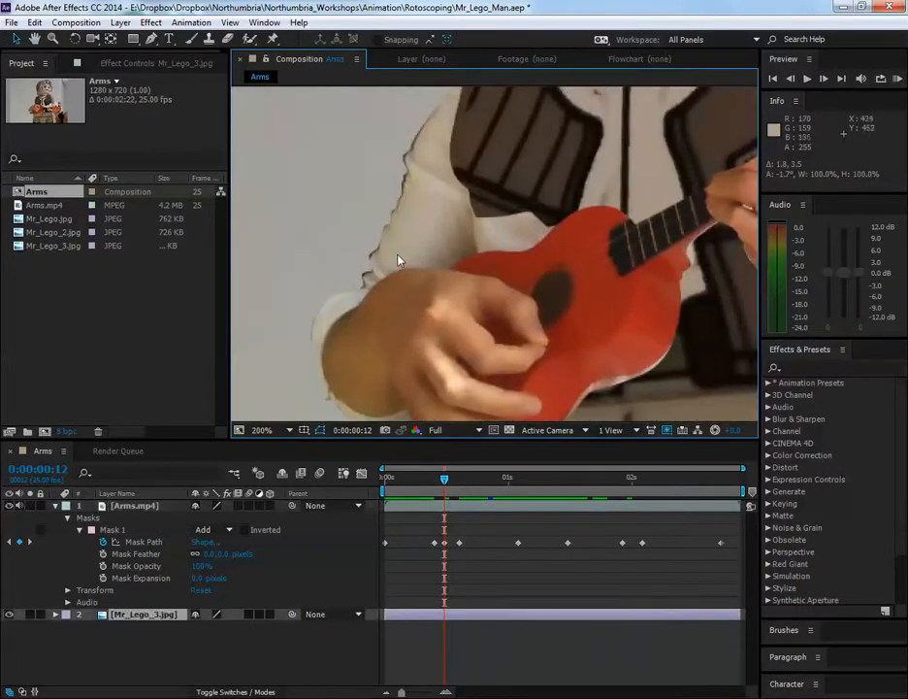
key("space")
left_click_drag(588, 340, 564, 324)
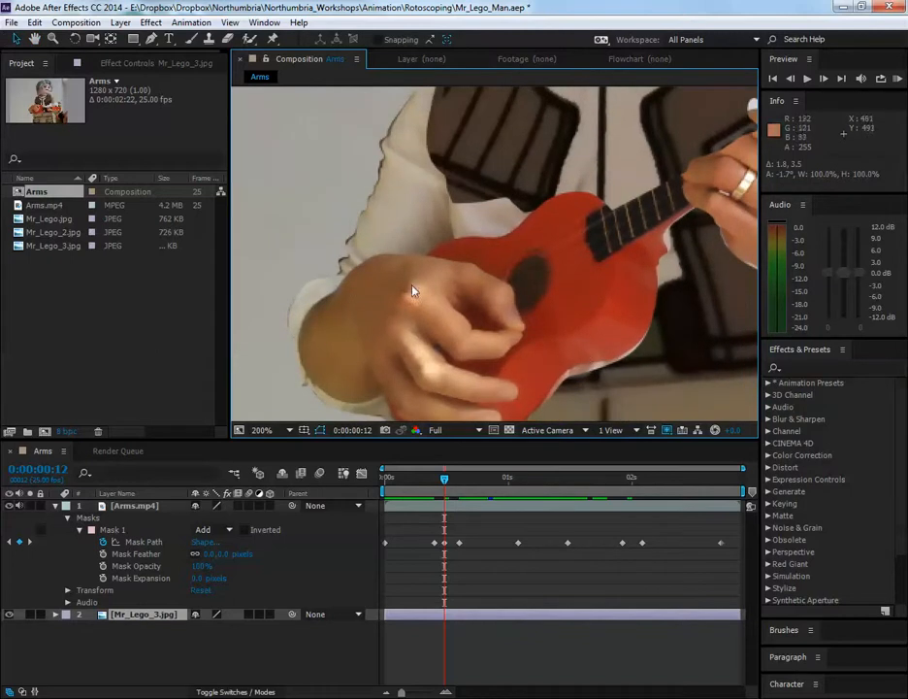
key("space")
left_click_drag(503, 284, 491, 335)
left_click_drag(580, 270, 551, 290)
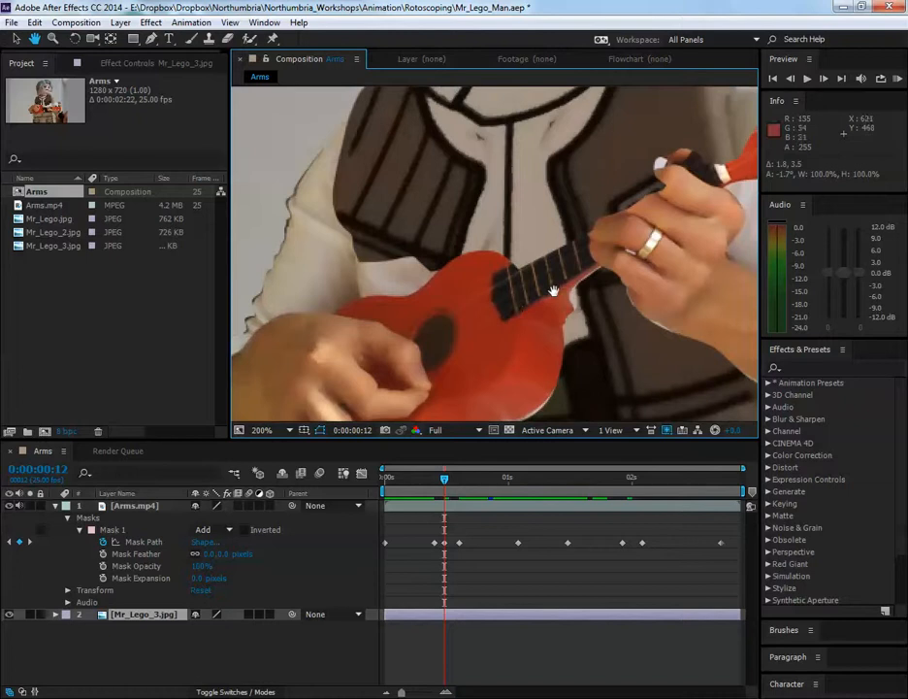
scroll(594, 273, "down", 1)
scroll(522, 280, "up", 1)
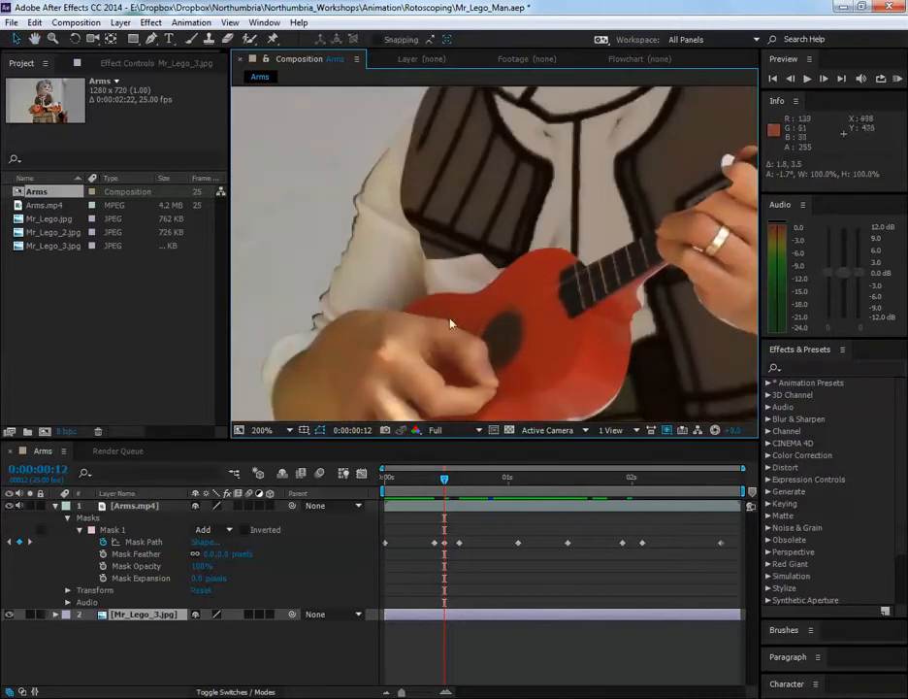
scroll(546, 305, "down", 1)
left_click_drag(601, 233, 537, 219)
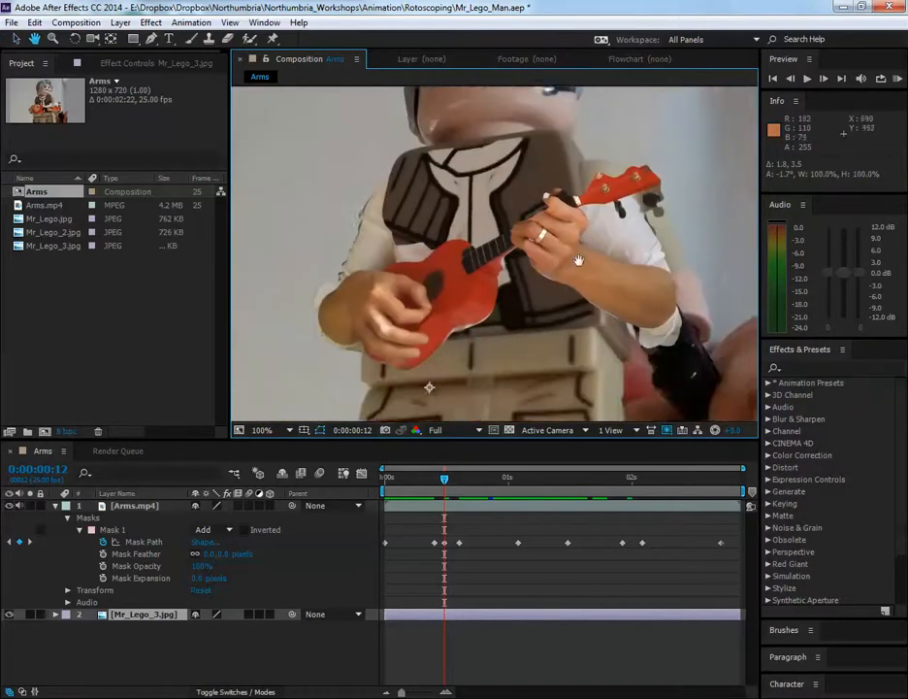
left_click_drag(578, 260, 559, 245)
key("v")
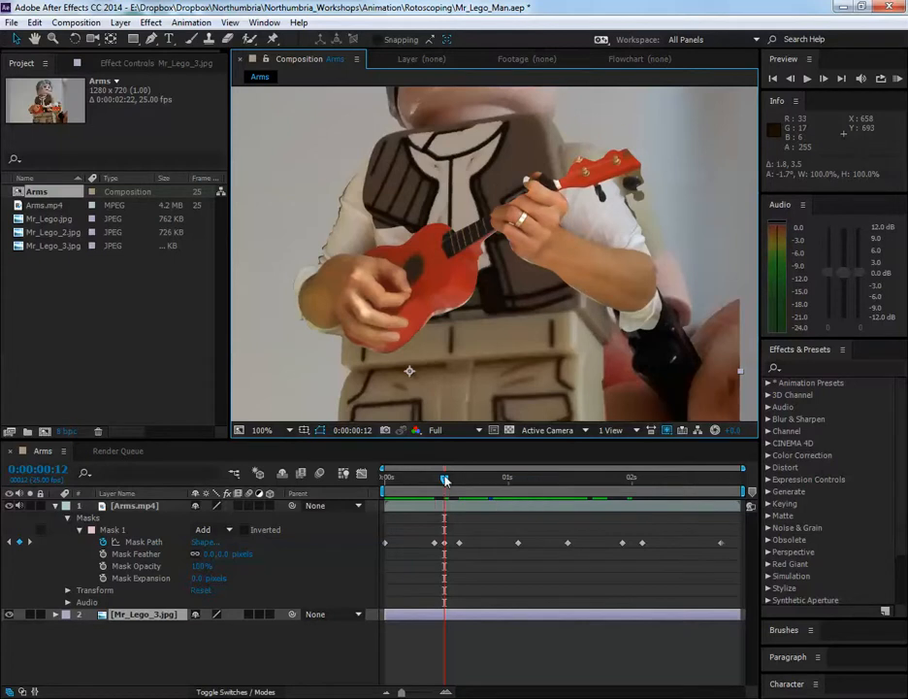
Move from frame 12 through frames 14 and 15 to inspect how the mask follows the arms and ukulele
left_click_drag(447, 481, 445, 508)
scroll(305, 278, "up", 1)
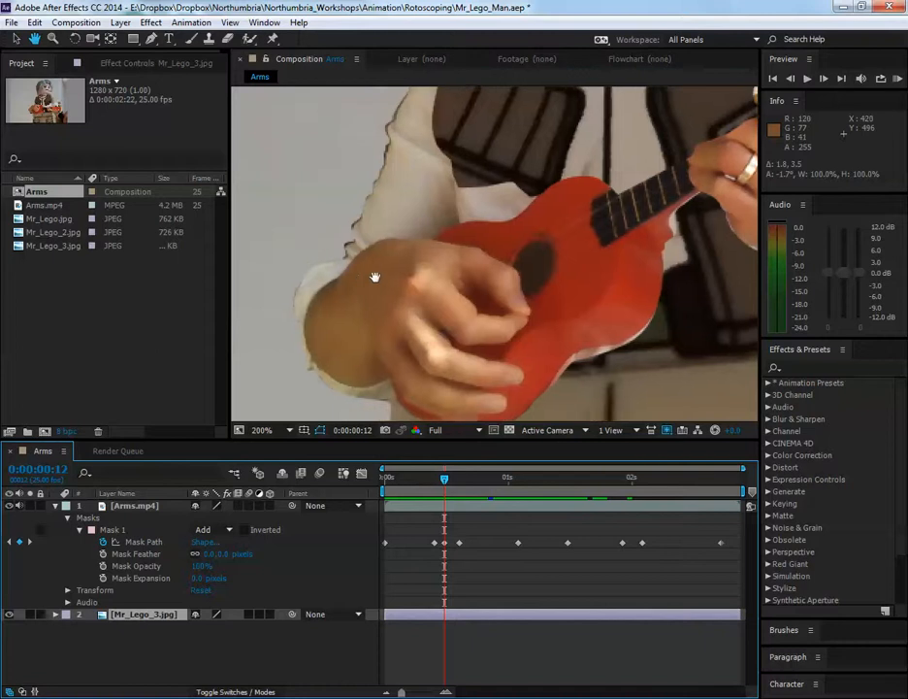
key("Page_Up")
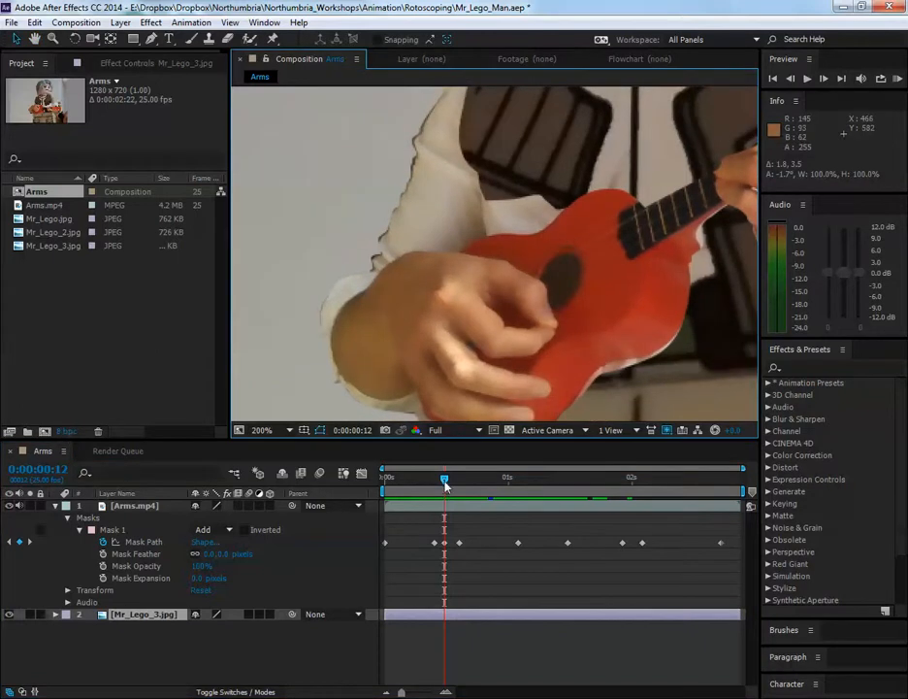
mouse_move(445, 486)
left_mouse_down()
mouse_move(458, 480)
mouse_move(445, 490)
mouse_move(455, 495)
left_mouse_up()
scroll(524, 258, "down", 1)
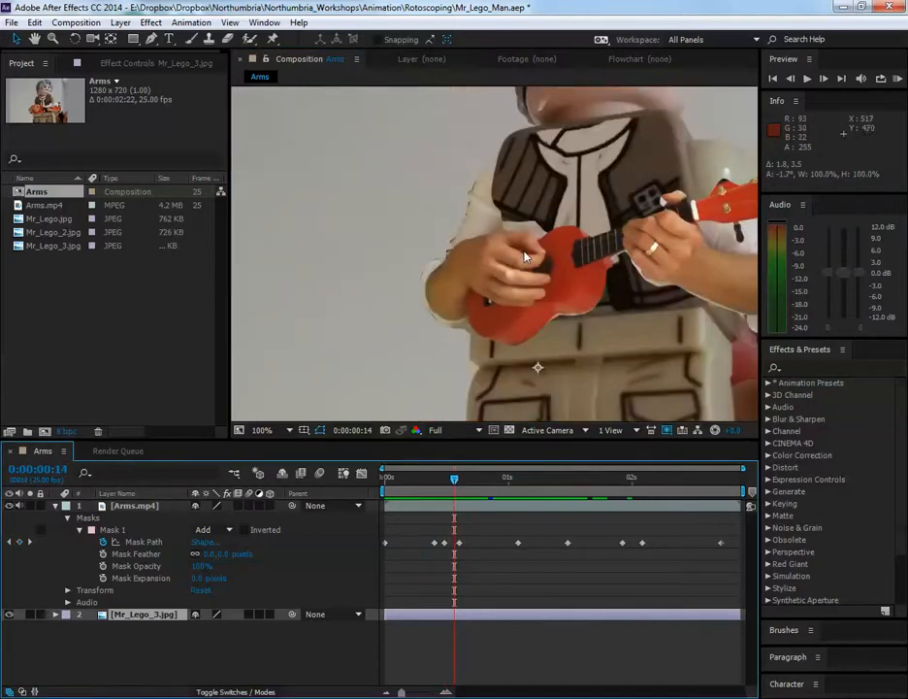
left_click_drag(612, 272, 543, 296)
left_click_drag(606, 308, 575, 314)
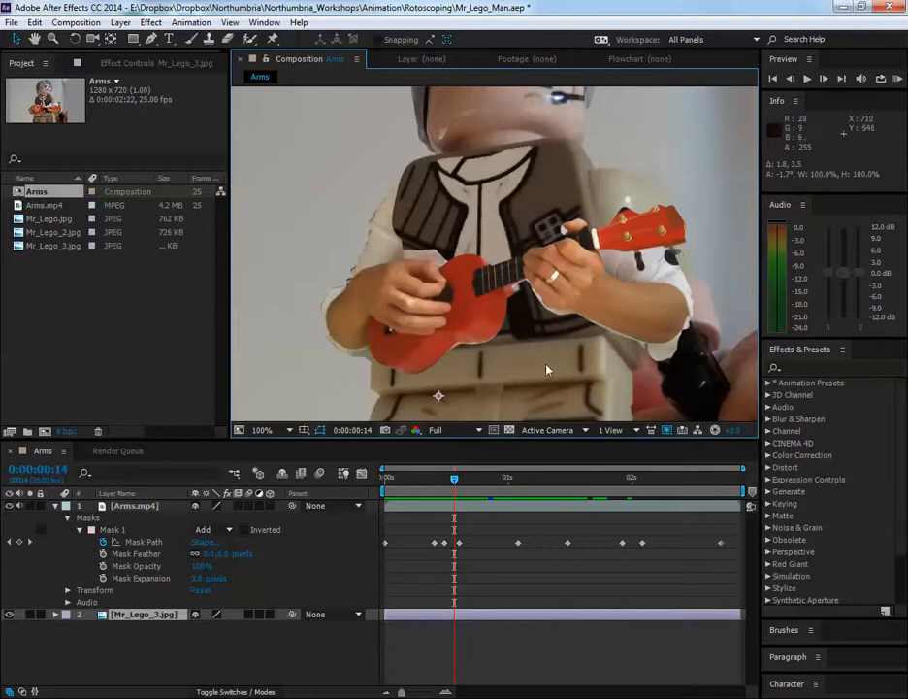
mouse_move(456, 480)
left_mouse_down()
mouse_move(444, 479)
mouse_move(459, 488)
left_mouse_up()
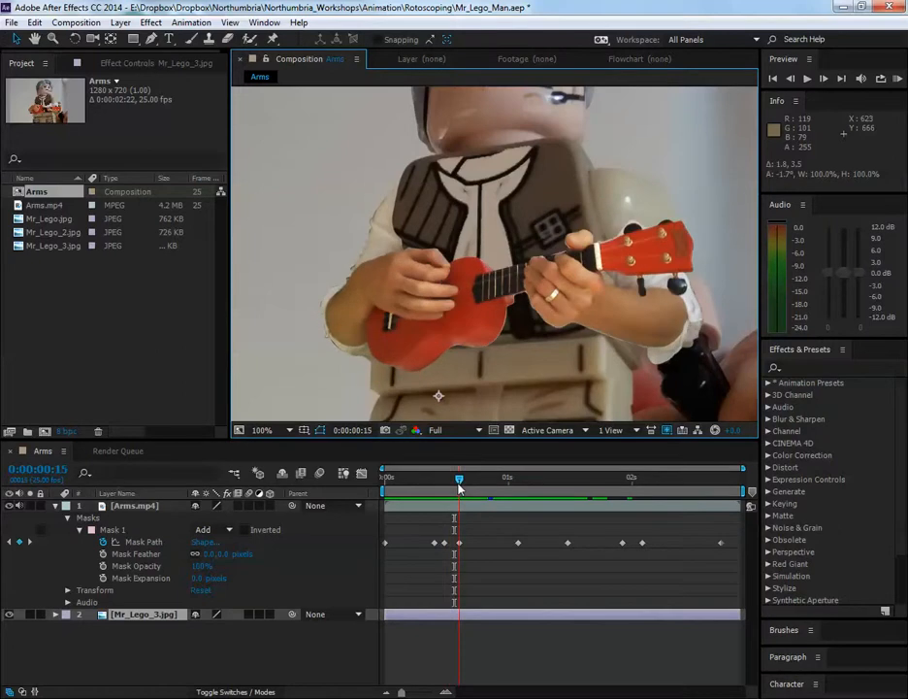
key("space")
left_click_drag(470, 365, 401, 339)
key("v")
mouse_move(459, 482)
left_mouse_down()
mouse_move(445, 482)
mouse_move(459, 482)
mouse_move(449, 492)
mouse_move(461, 492)
left_mouse_up()
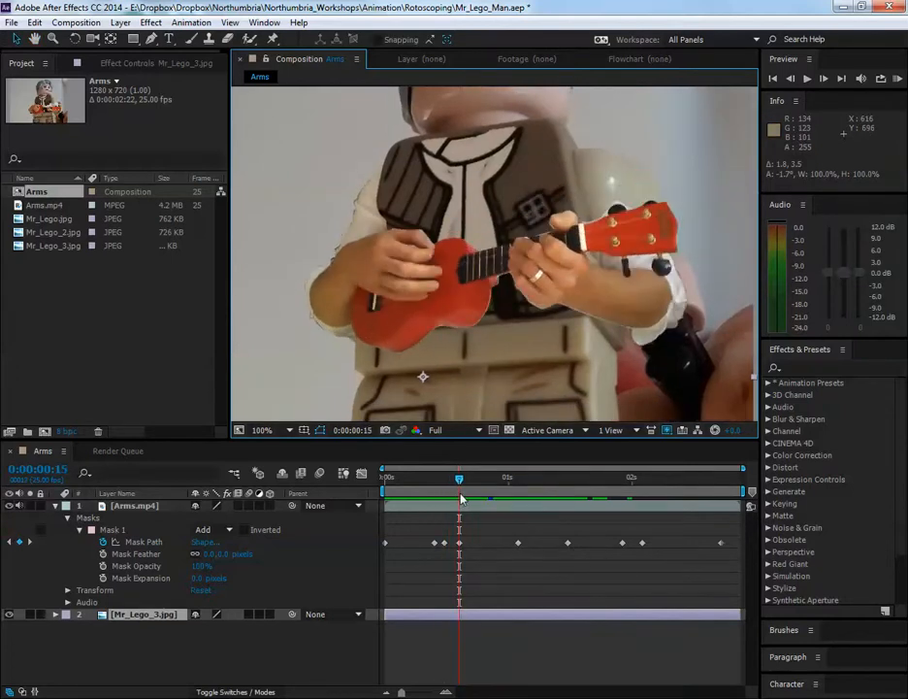
Select the Mask Path keyframe at frame 15 and compare the mask outline at frames 0, 10 and 12
left_click(459, 543)
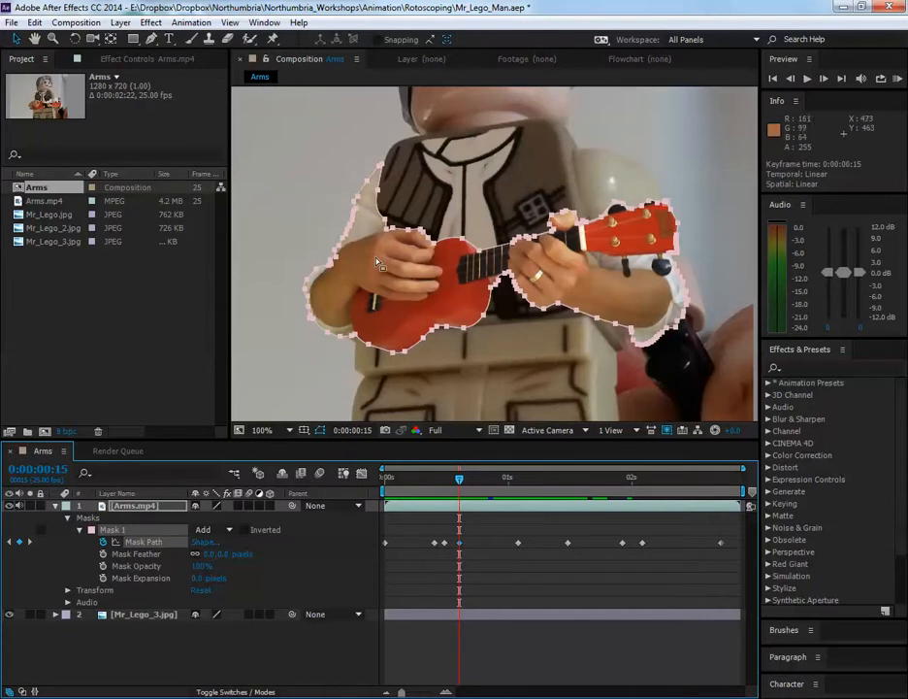
left_click_drag(459, 480, 444, 478)
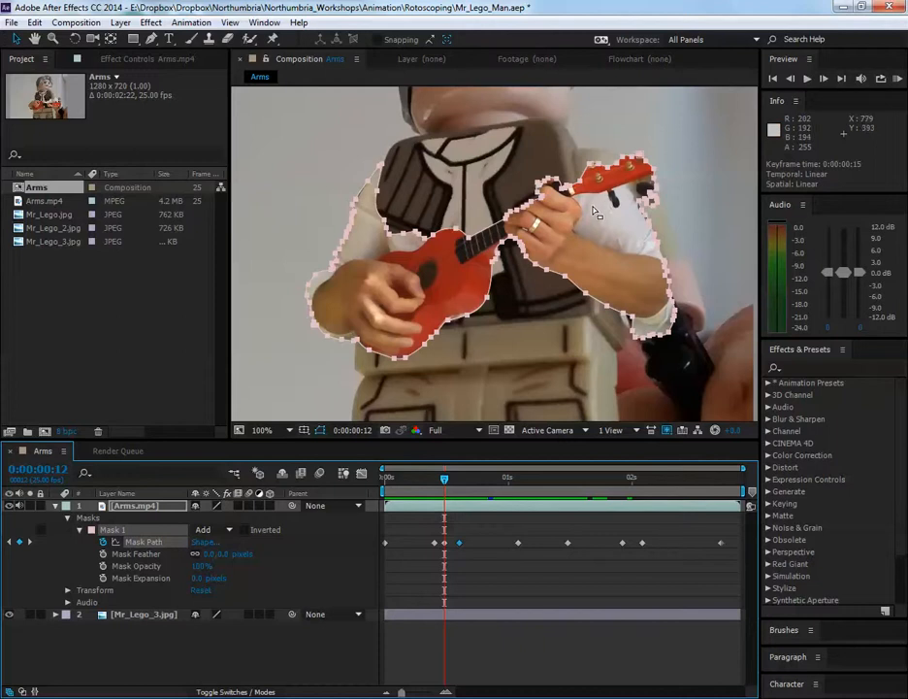
left_click_drag(446, 483, 370, 495)
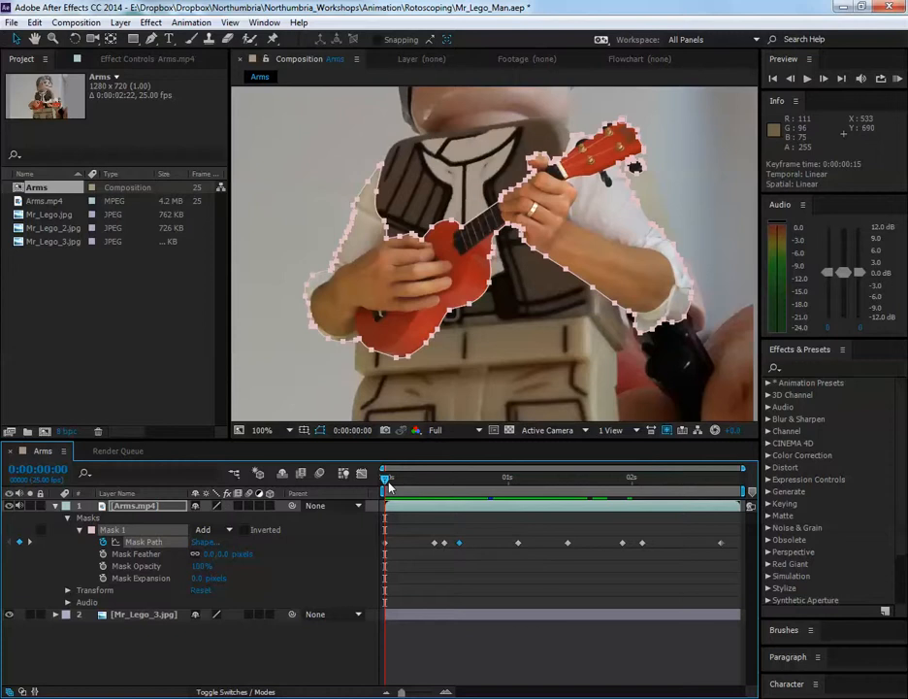
left_click_drag(389, 486, 436, 494)
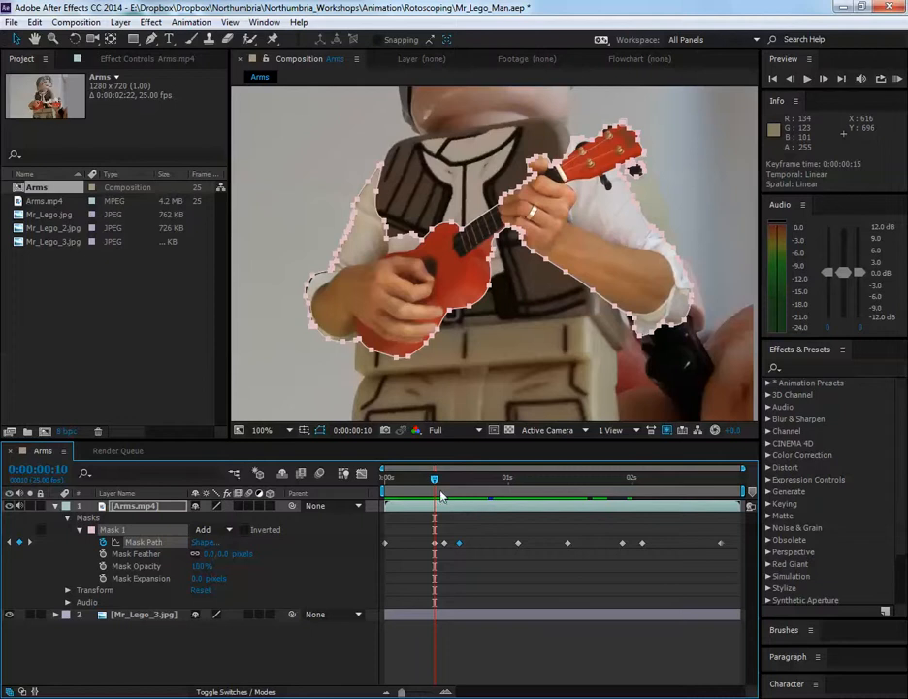
mouse_move(434, 483)
left_mouse_down()
mouse_move(378, 482)
mouse_move(434, 483)
left_mouse_up()
mouse_move(436, 482)
left_mouse_down()
mouse_move(455, 490)
mouse_move(435, 488)
left_mouse_up()
scroll(328, 288, "up", 1)
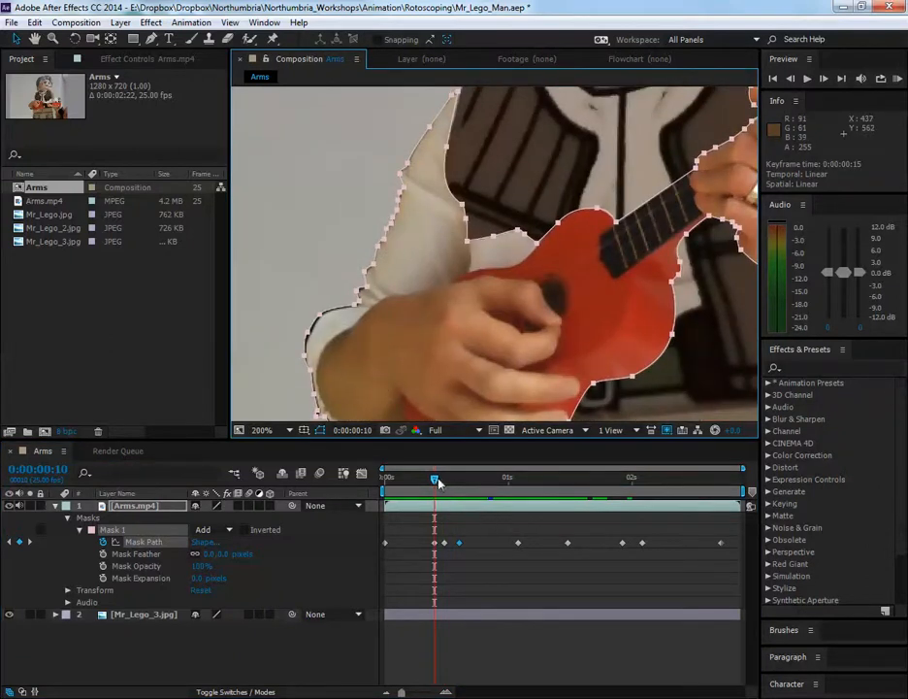
mouse_move(436, 485)
left_mouse_down()
mouse_move(458, 493)
mouse_move(448, 503)
left_mouse_up()
scroll(541, 328, "down", 1)
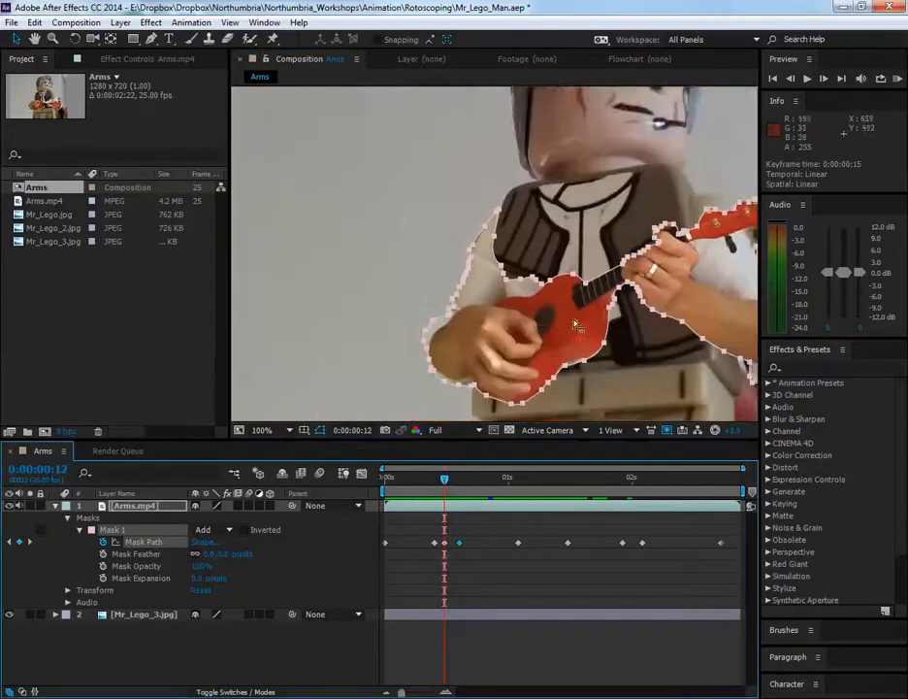
left_click_drag(580, 315, 520, 303)
left_click_drag(553, 364, 527, 356)
key("v")
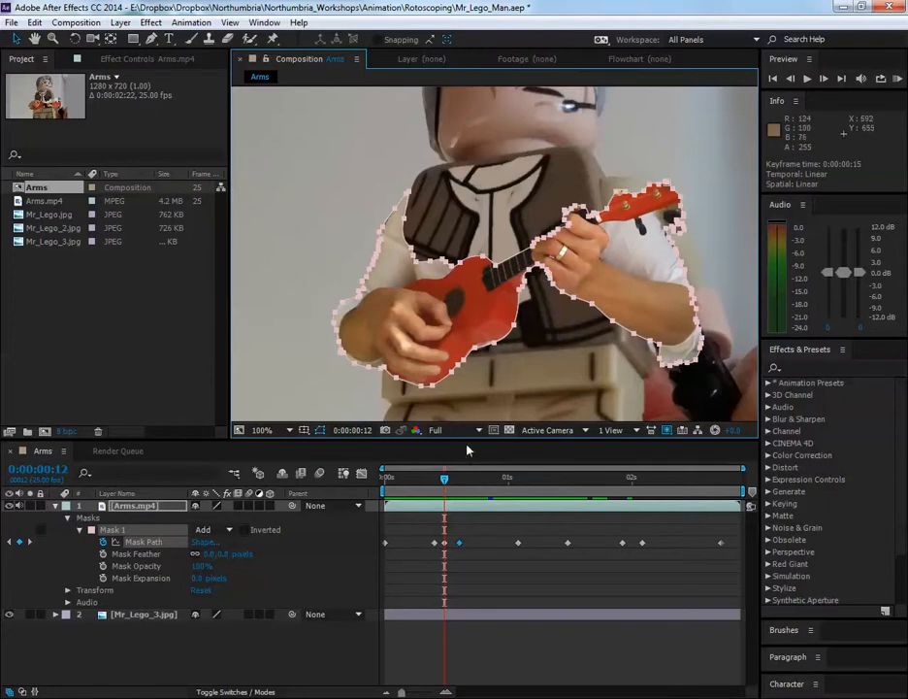
Check the mask at frame 14, play the composition from its first frame, and return to frame 0
left_click_drag(446, 482, 454, 480)
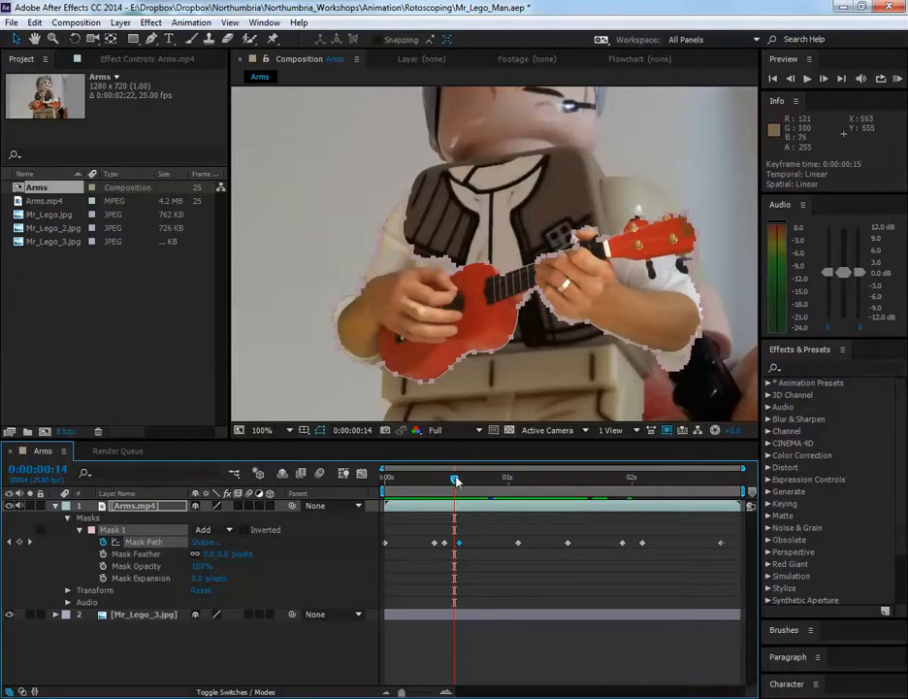
left_click_drag(457, 481, 345, 497)
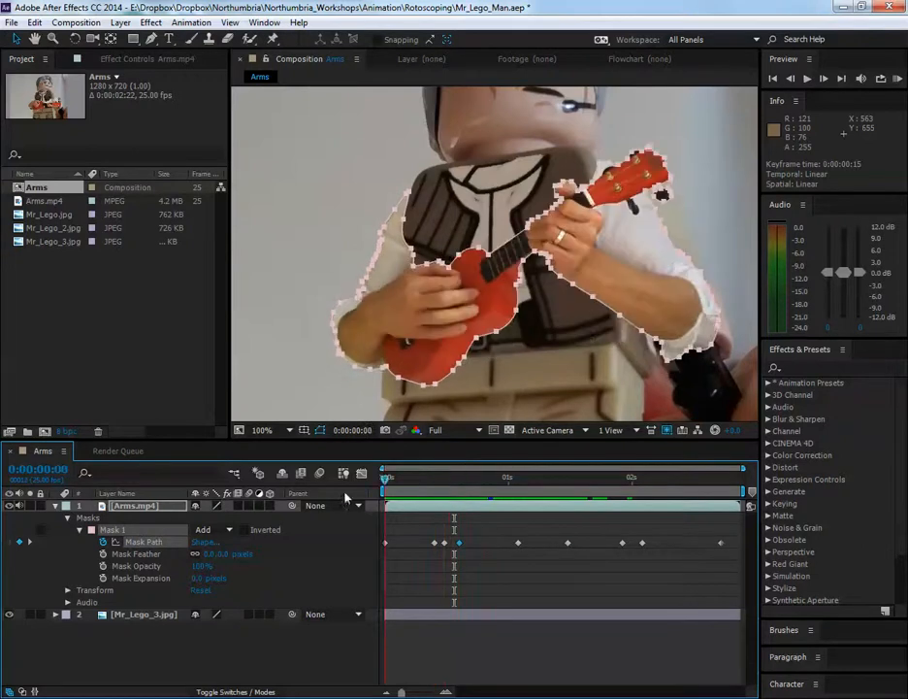
scroll(577, 319, "down", 2)
key("space")
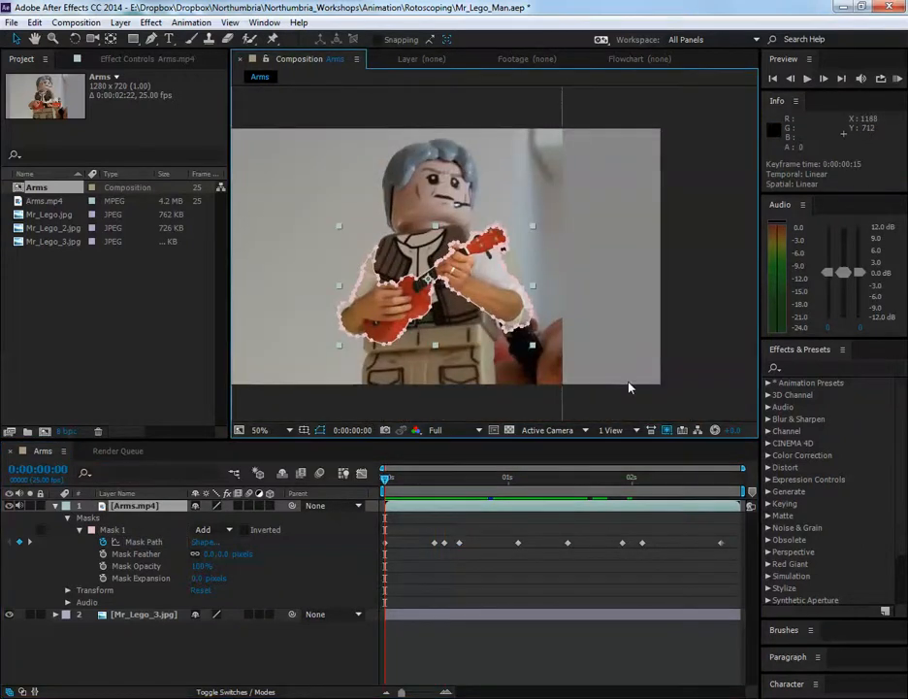
key("space")
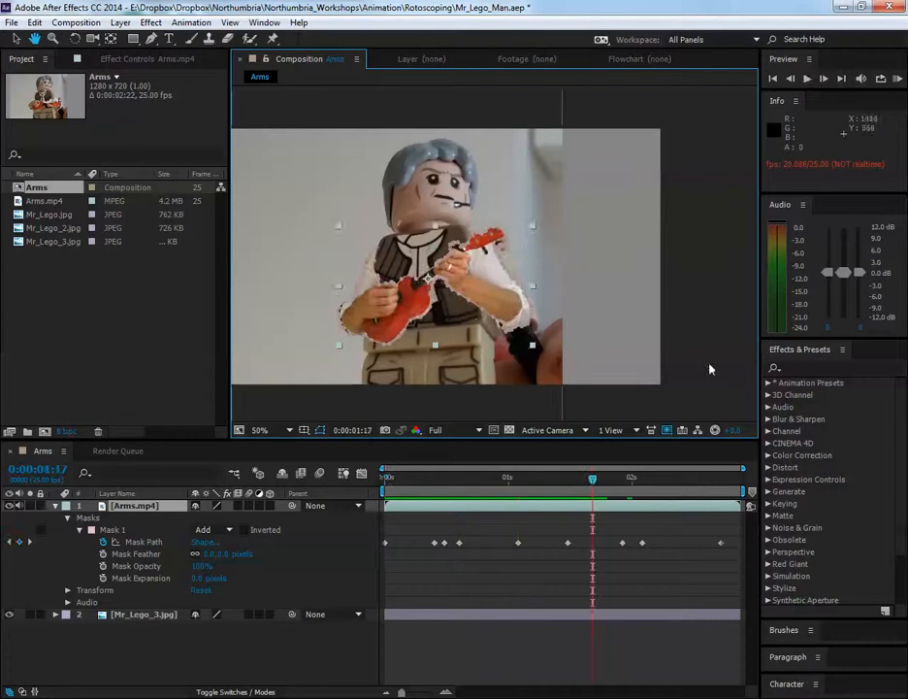
left_click_drag(591, 481, 331, 467)
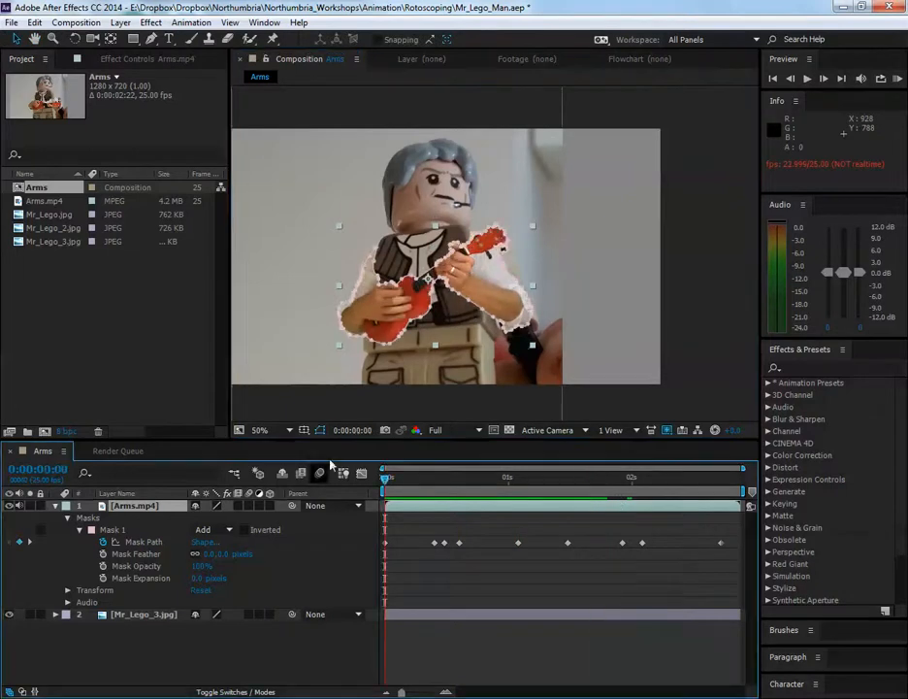
Play the composition at a closer zoom and watch how the mask follows the arms and ukulele
left_click_drag(537, 256, 584, 237)
scroll(562, 255, "up", 1)
key("space")
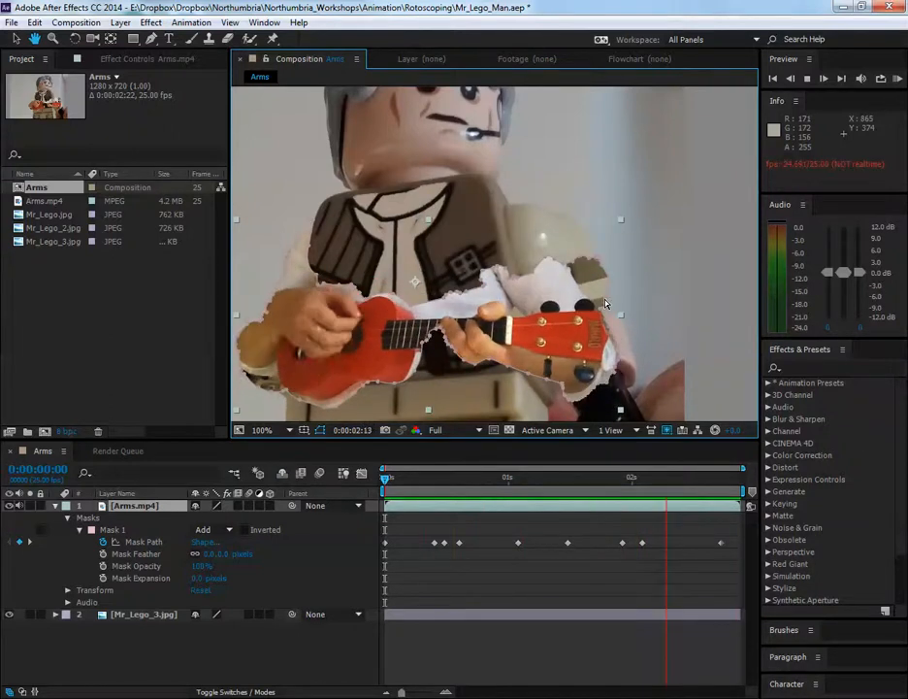
key("space")
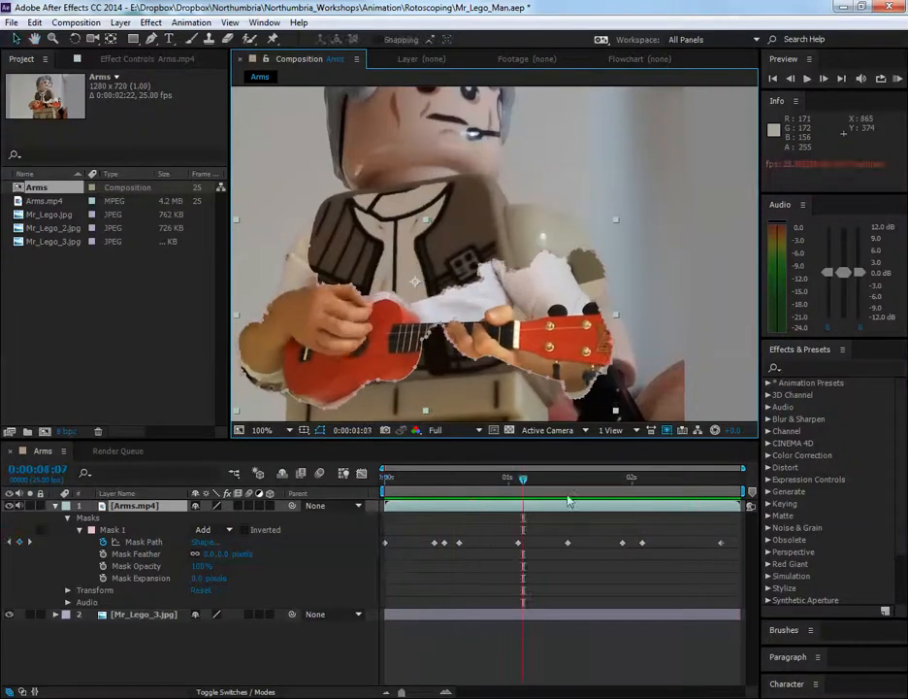
Inspect the mask edge around the strumming arm and ukulele body at frame 24, and compare it with frame 0
left_click_drag(525, 486, 503, 485)
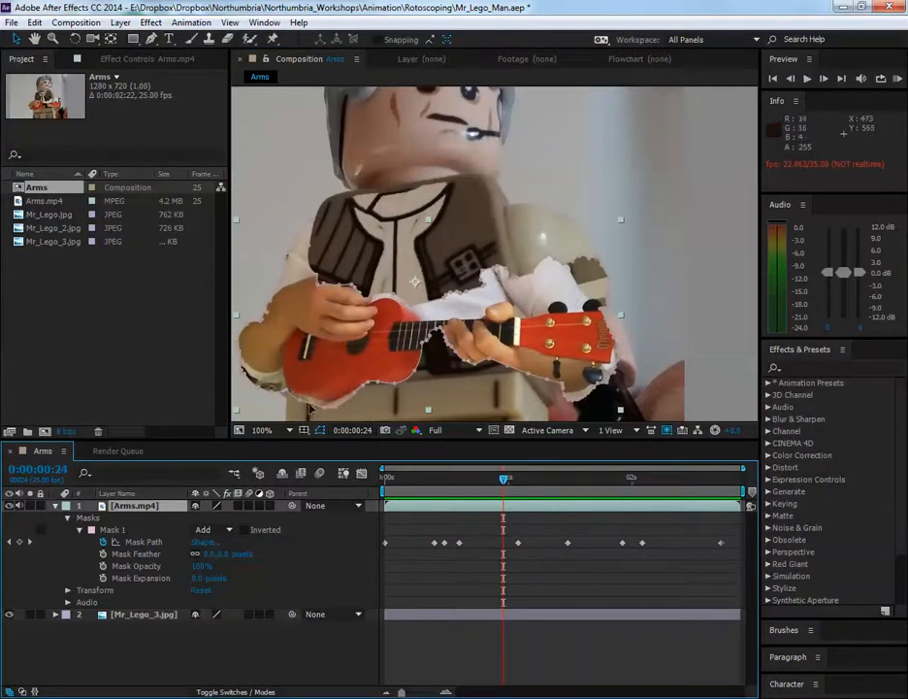
left_click_drag(350, 380, 540, 327)
scroll(444, 342, "up", 1)
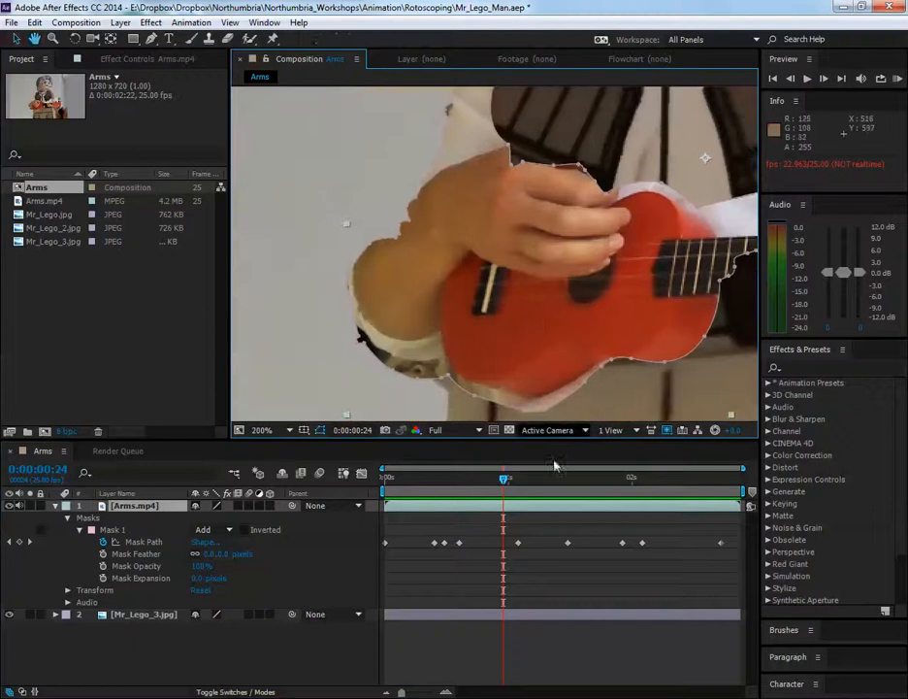
left_click_drag(505, 488, 349, 482)
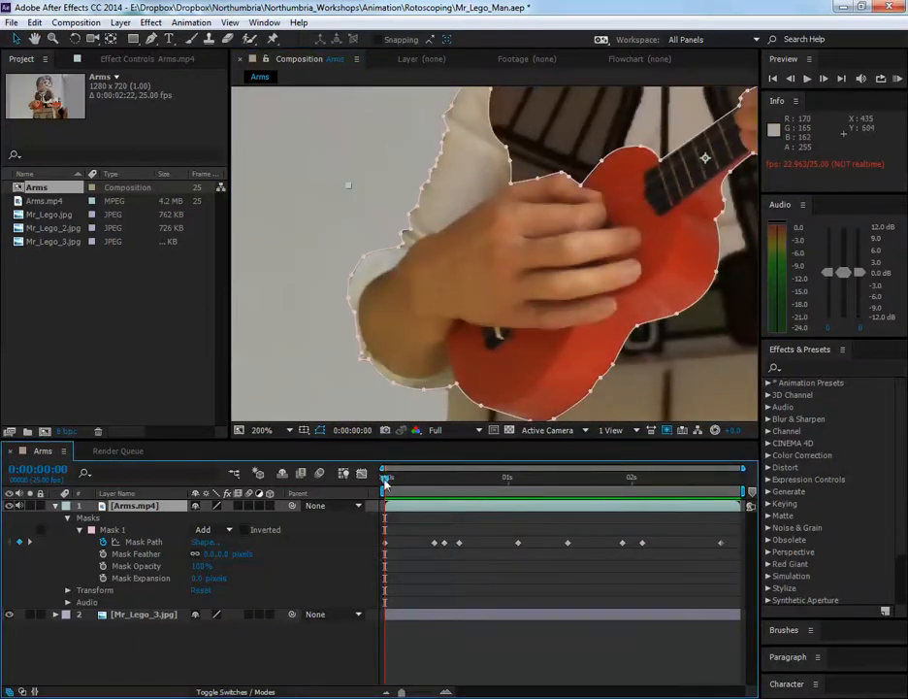
Move through the clip to 0:00:01:07 and examine the mask edge along the ukulele body and fretting hand
left_click_drag(385, 480, 544, 507)
scroll(593, 348, "down", 1)
left_click_drag(653, 344, 504, 332)
scroll(509, 312, "up", 1)
scroll(590, 305, "down", 1)
scroll(428, 355, "up", 1)
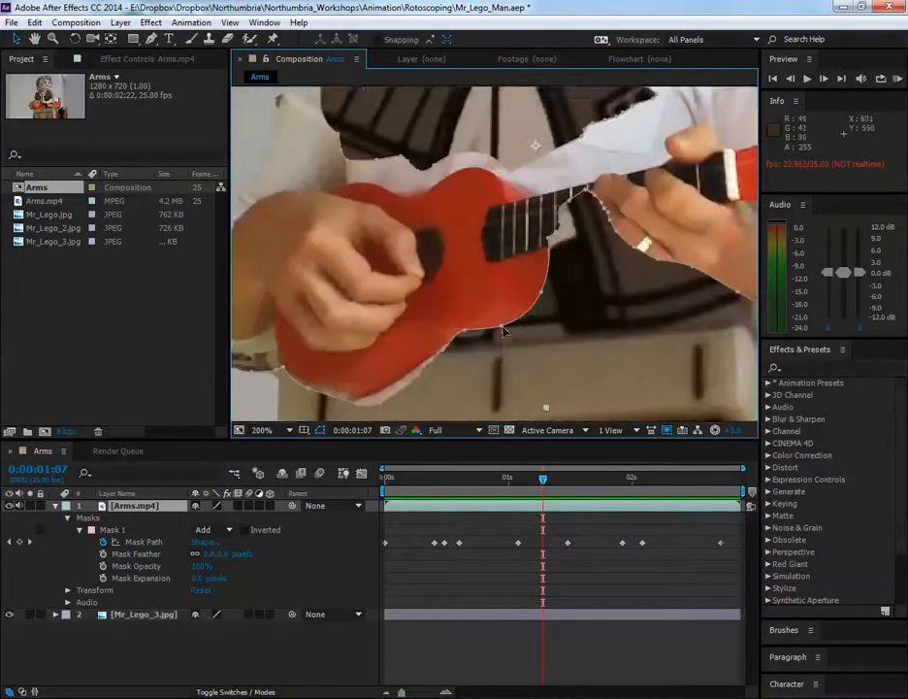
Play the composition again, stop at frame 5, and examine the edges of the fretting hand, forearm and ukulele headstock
key("KP_0")
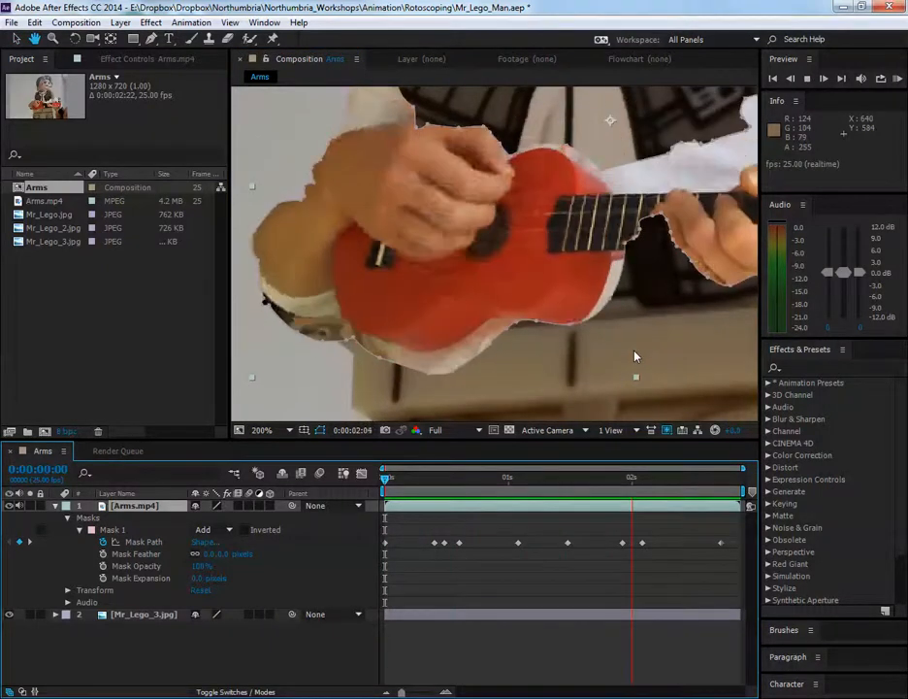
key("space")
key("space")
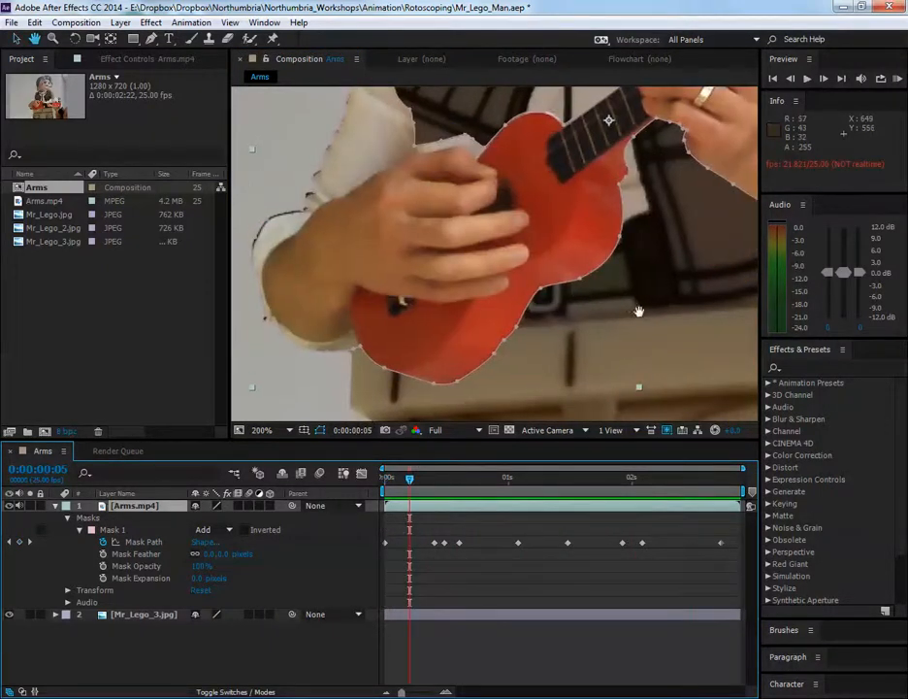
left_click_drag(639, 313, 419, 375)
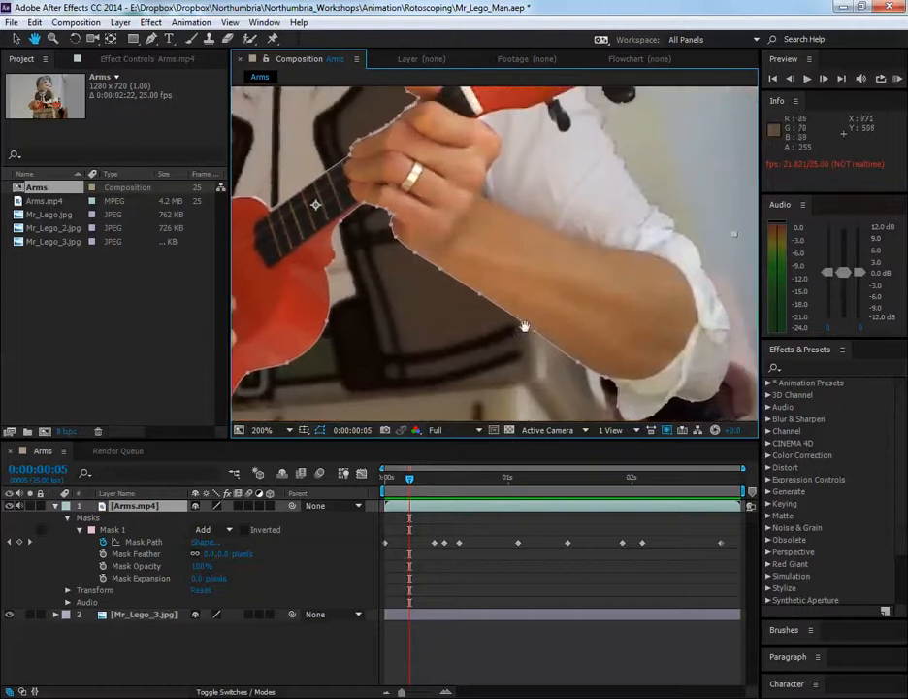
scroll(589, 327, "down", 1)
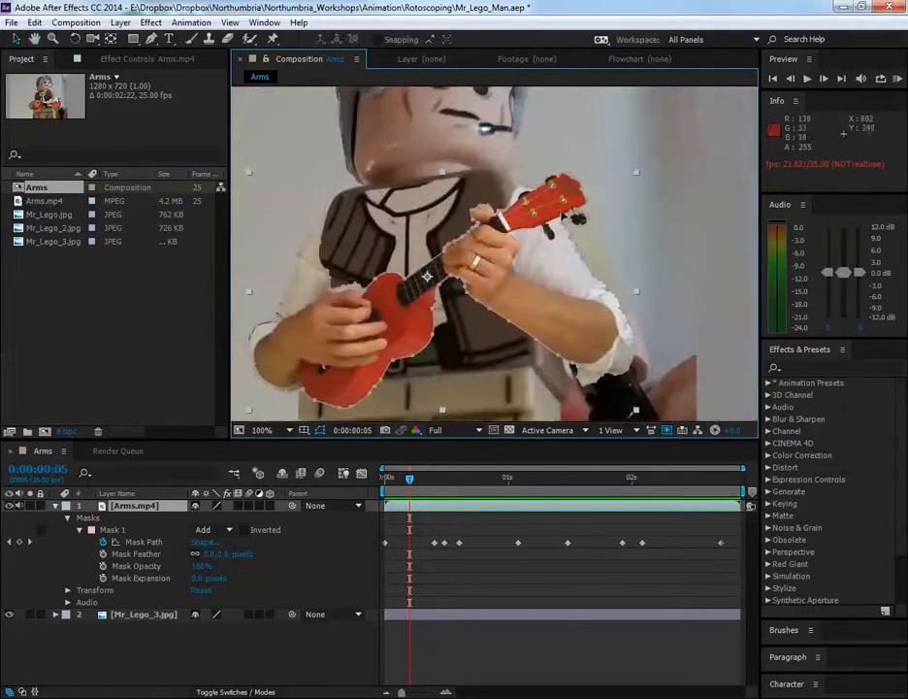
scroll(593, 196, "up", 1)
scroll(489, 184, "down", 1)
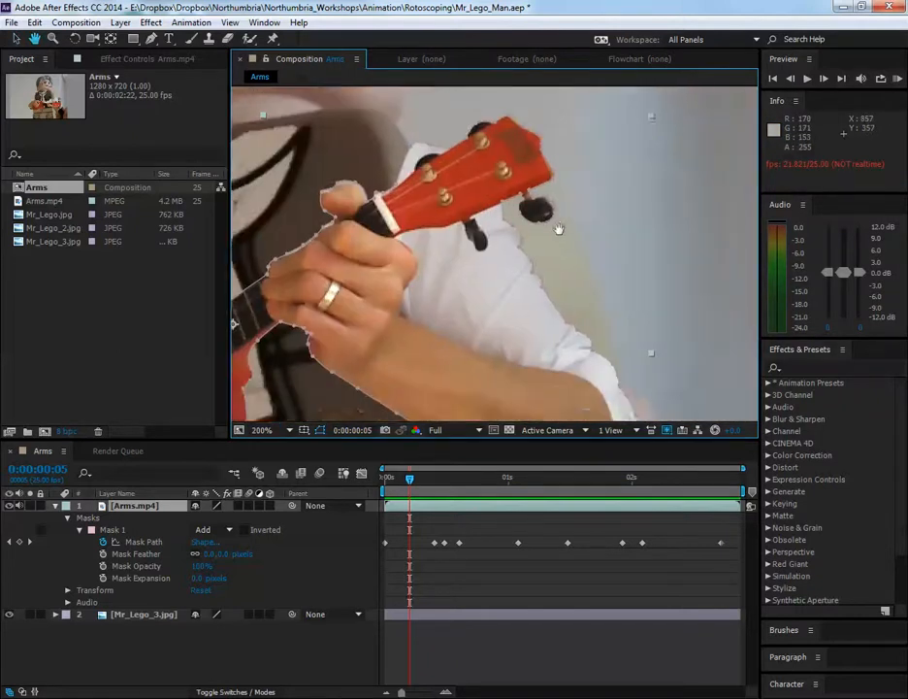
Examine the mask around the ukulele headstock and tuning pegs at frame 16
left_click_drag(408, 491, 464, 483)
scroll(571, 344, "up", 1)
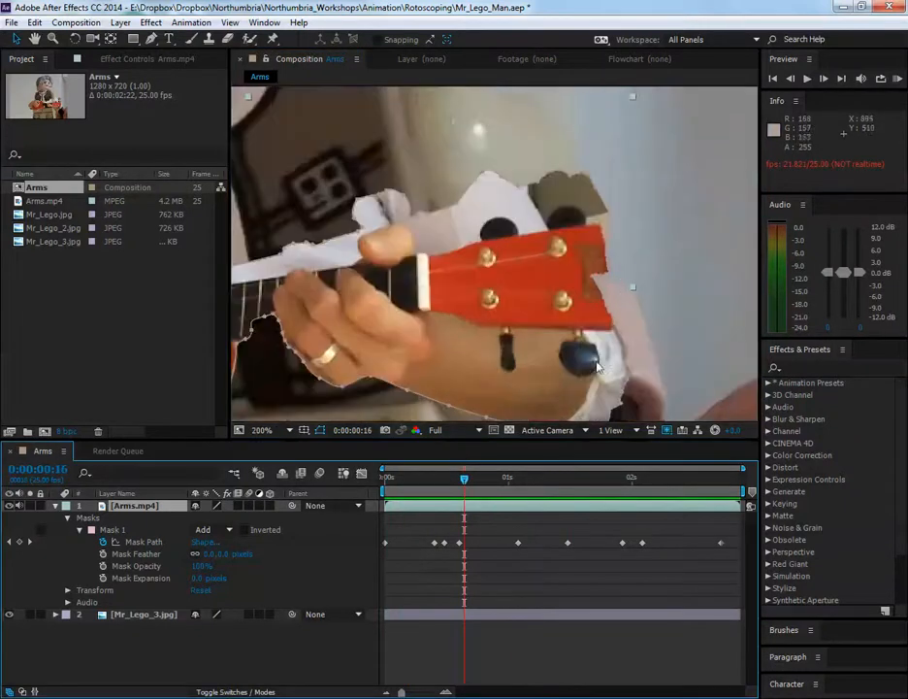
scroll(597, 367, "down", 1)
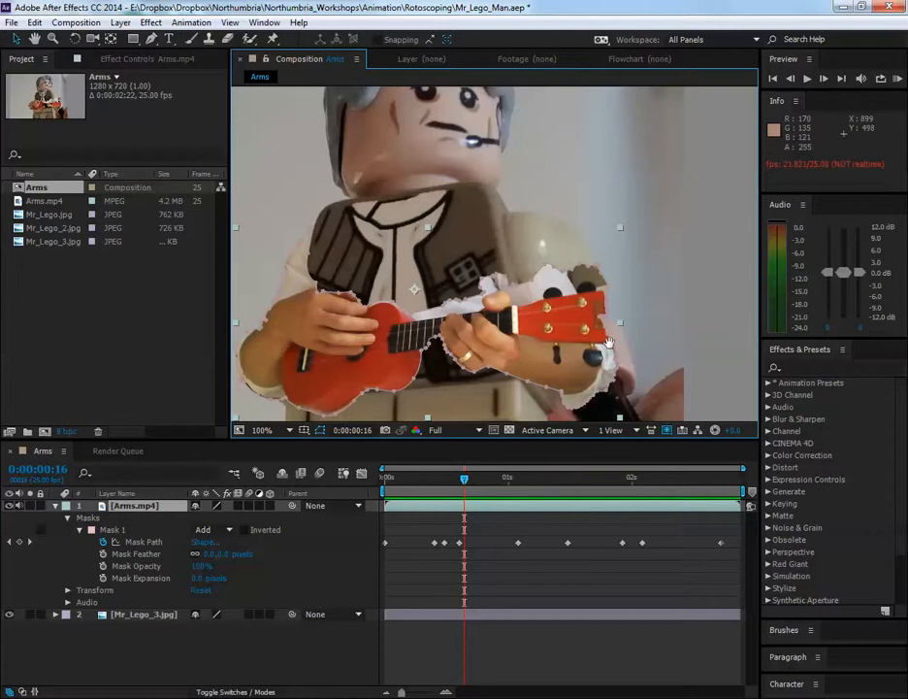
Open the recent project Mr_Lego_Man_2.aep without saving the changes to the current project
left_click(9, 23)
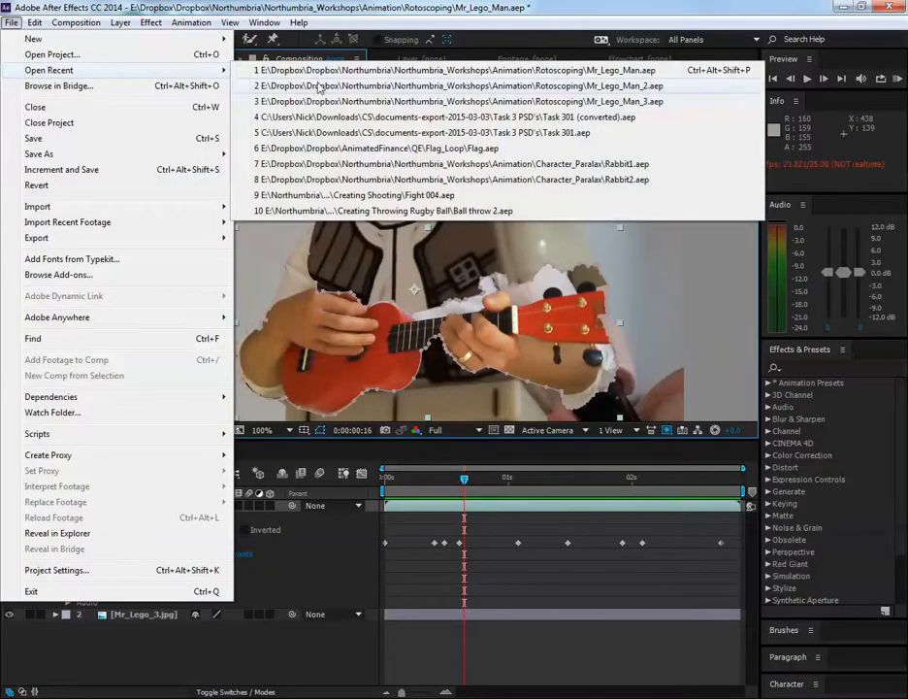
left_click(271, 74)
left_click(477, 374)
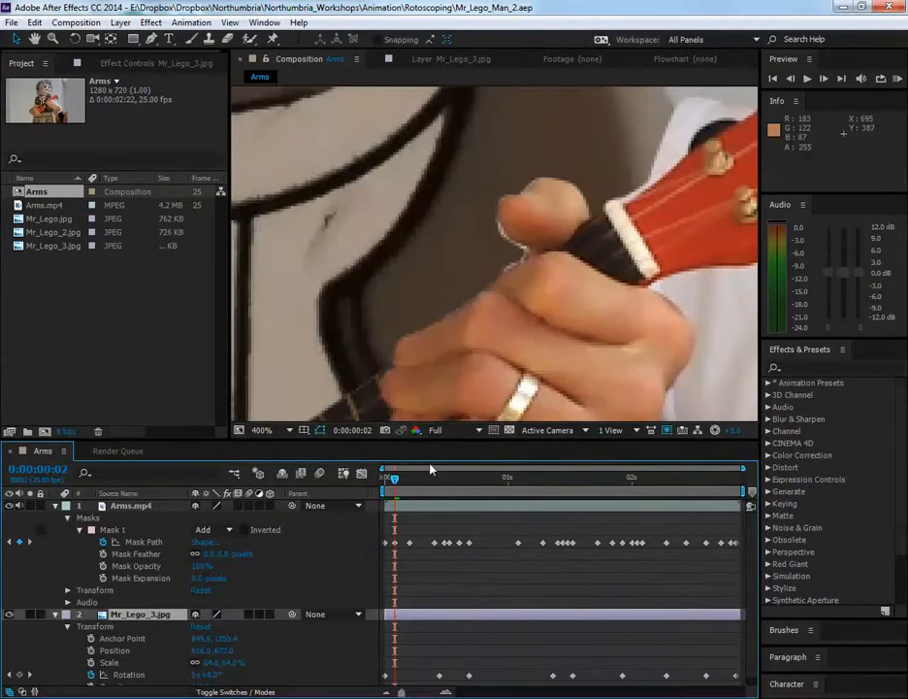
Play the composition, scrub through it to the end, and replay it to review the mask and the figure's rotation
scroll(519, 345, "down", 7)
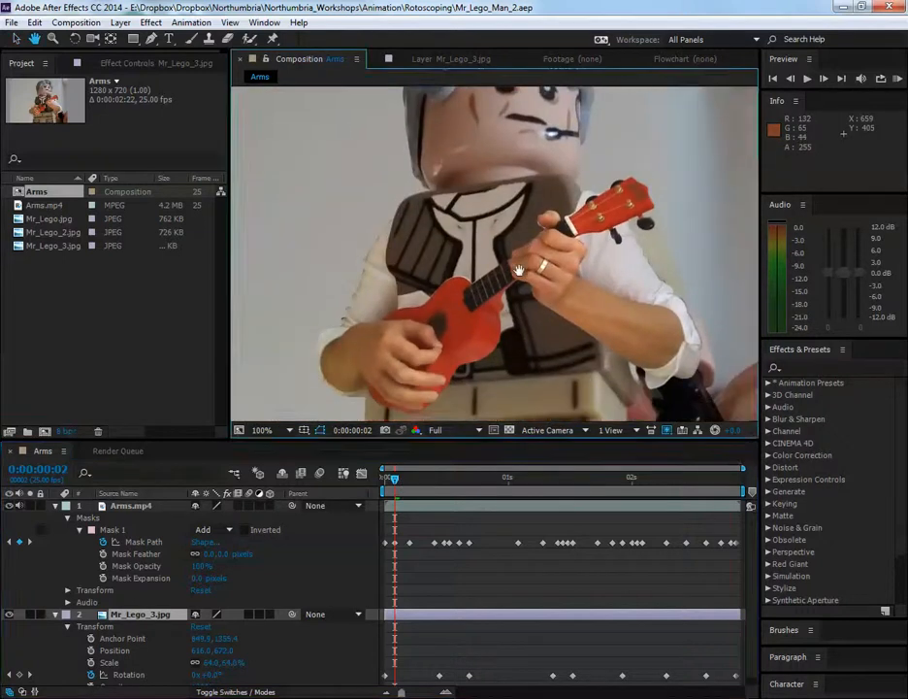
key("space")
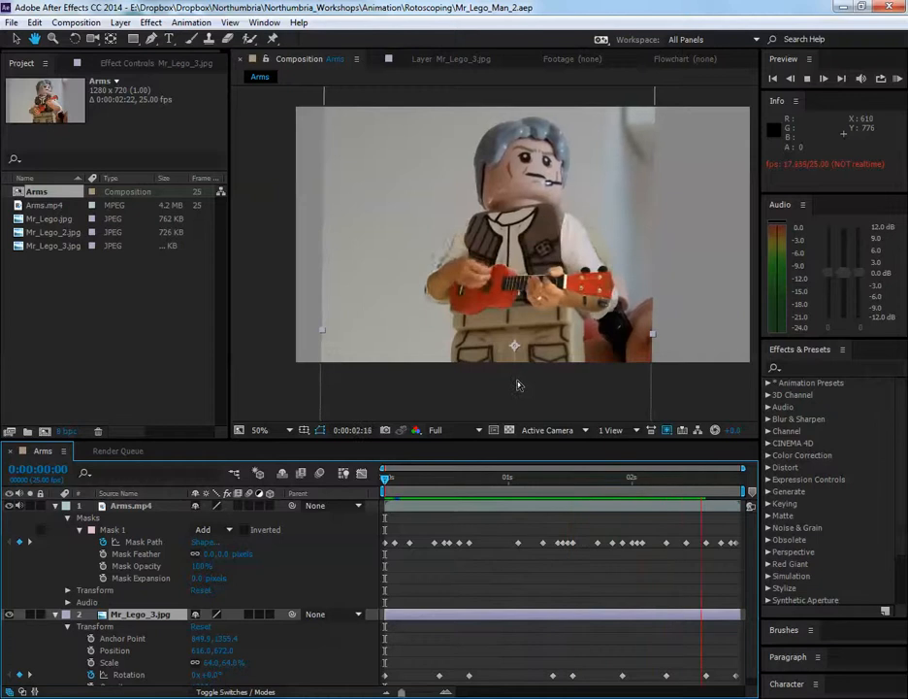
left_click(498, 478)
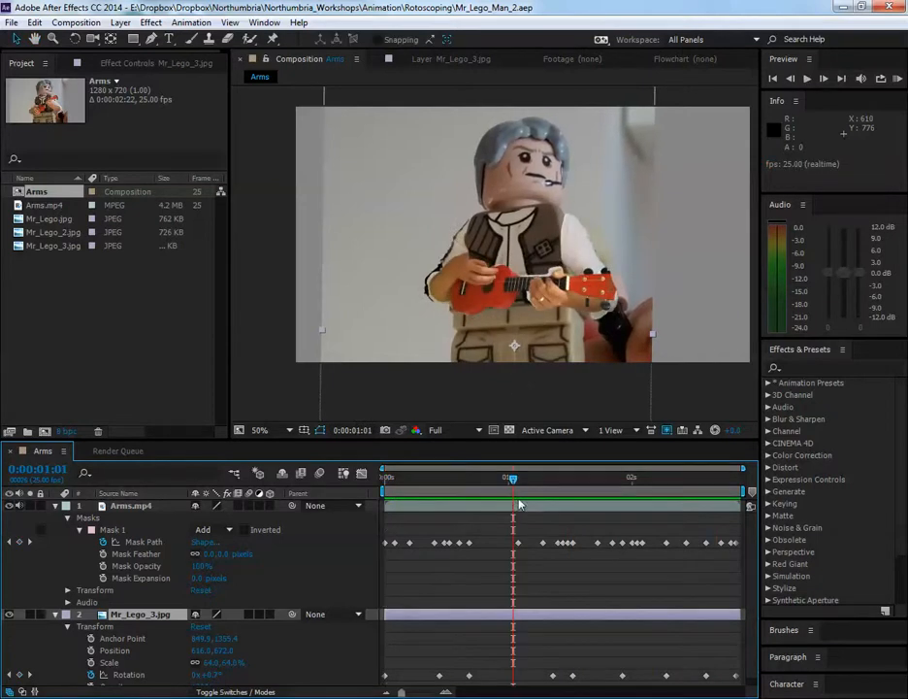
left_click_drag(488, 490, 749, 516)
key("space")
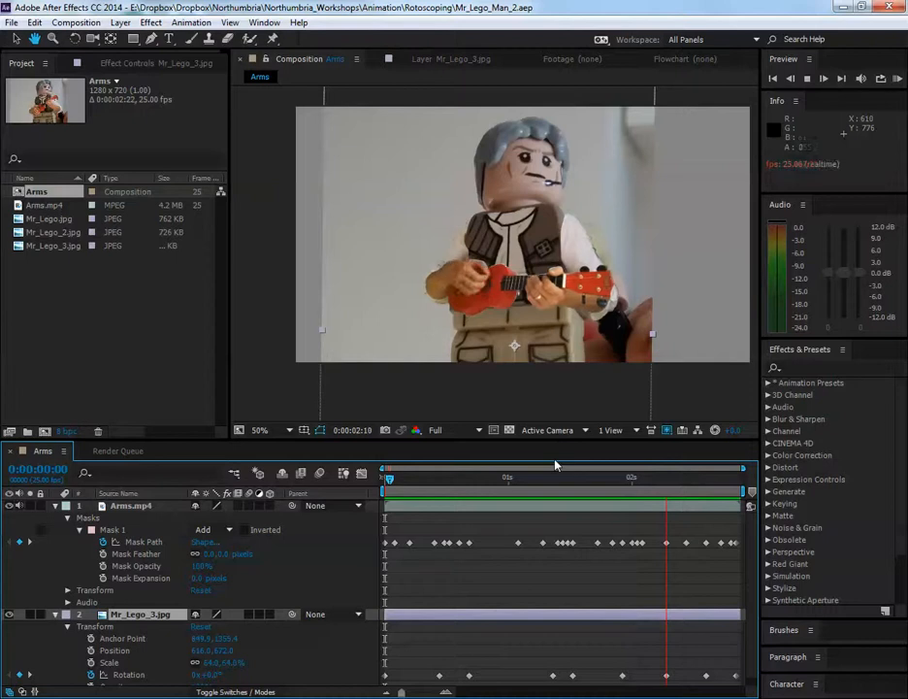
Try to move the mask vertex between the elbow and the ukulele body at 0:00:02:19, and undo the edit
scroll(498, 342, "up", 4)
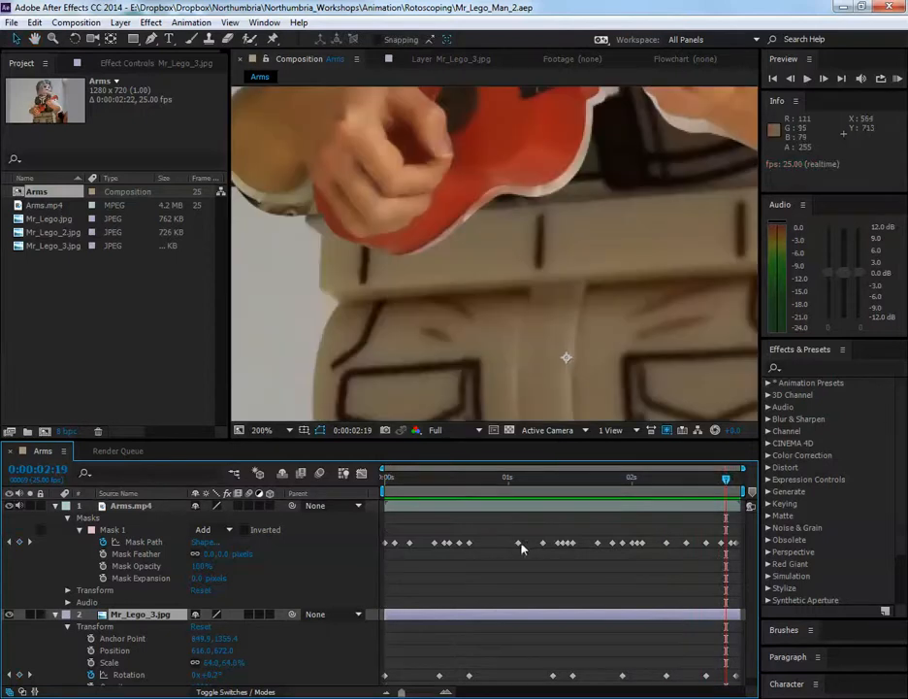
left_click(518, 541)
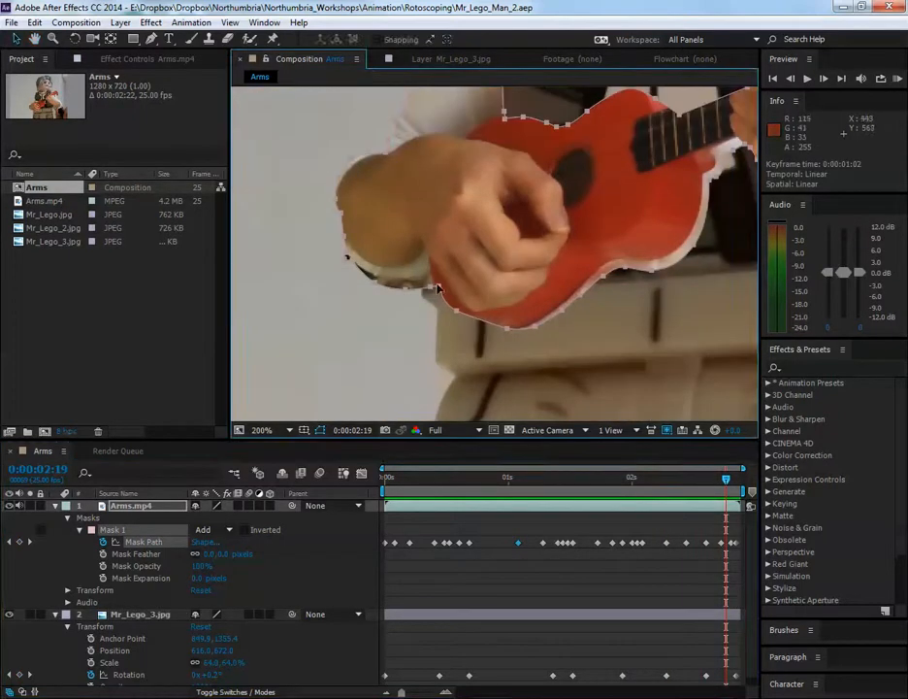
left_click(17, 38)
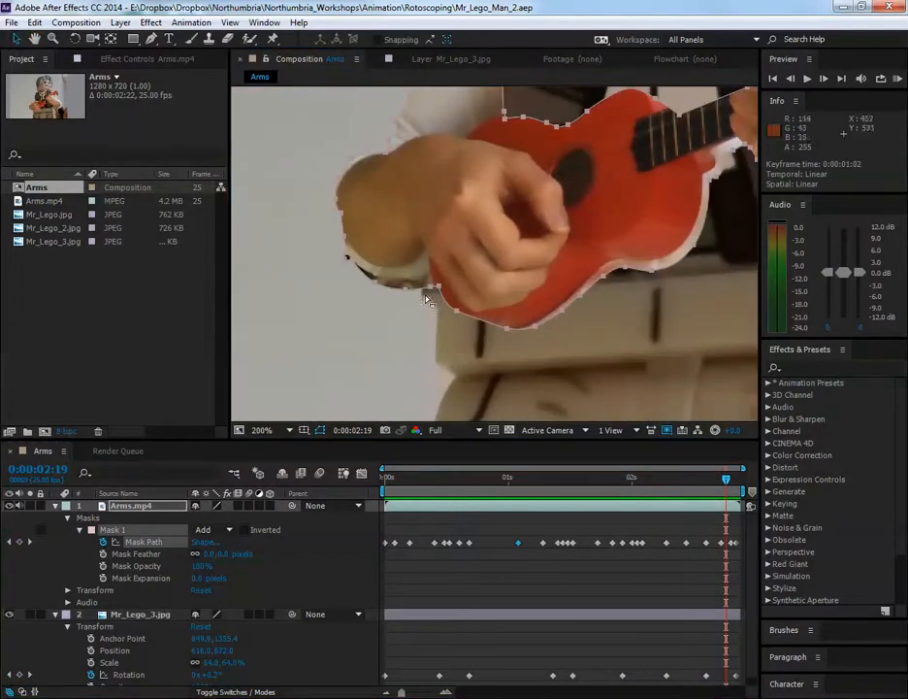
left_click(436, 294)
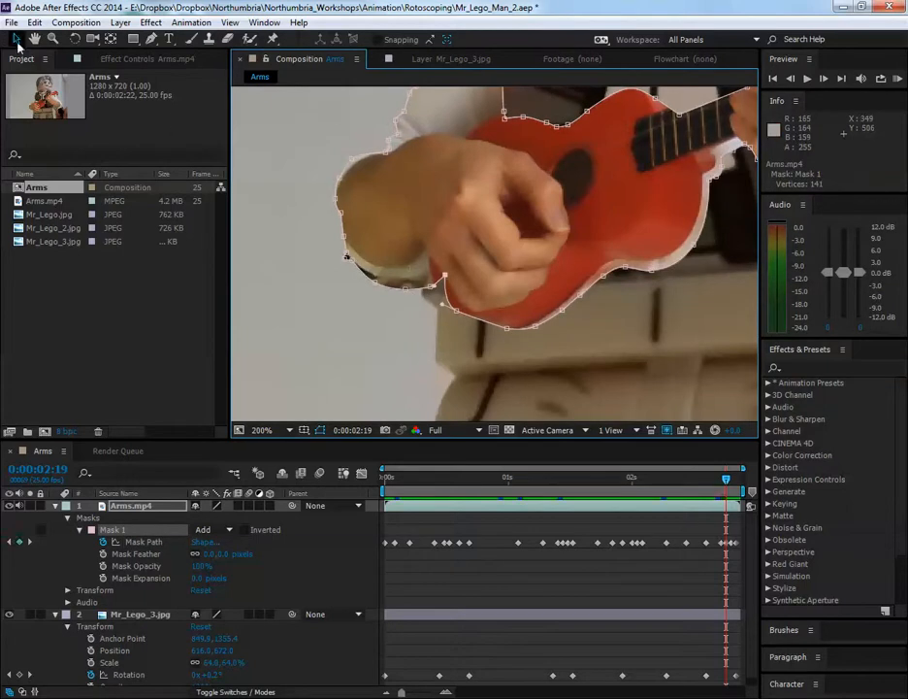
key("ctrl+z")
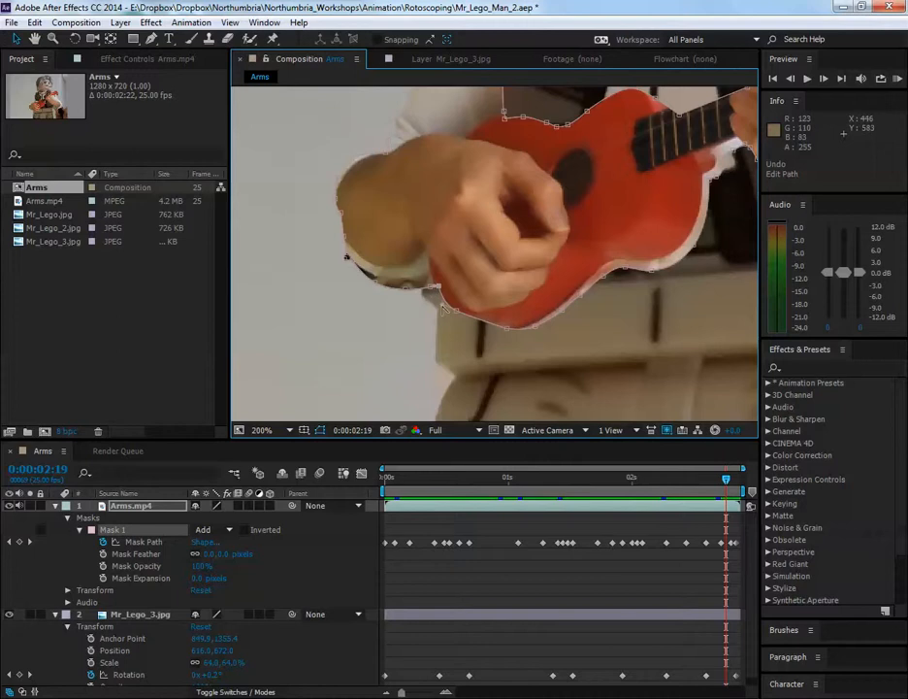
Try to adjust the curve handle nearest the elbow on the vertex at the ukulele's lower edge, and undo it
left_click(456, 314)
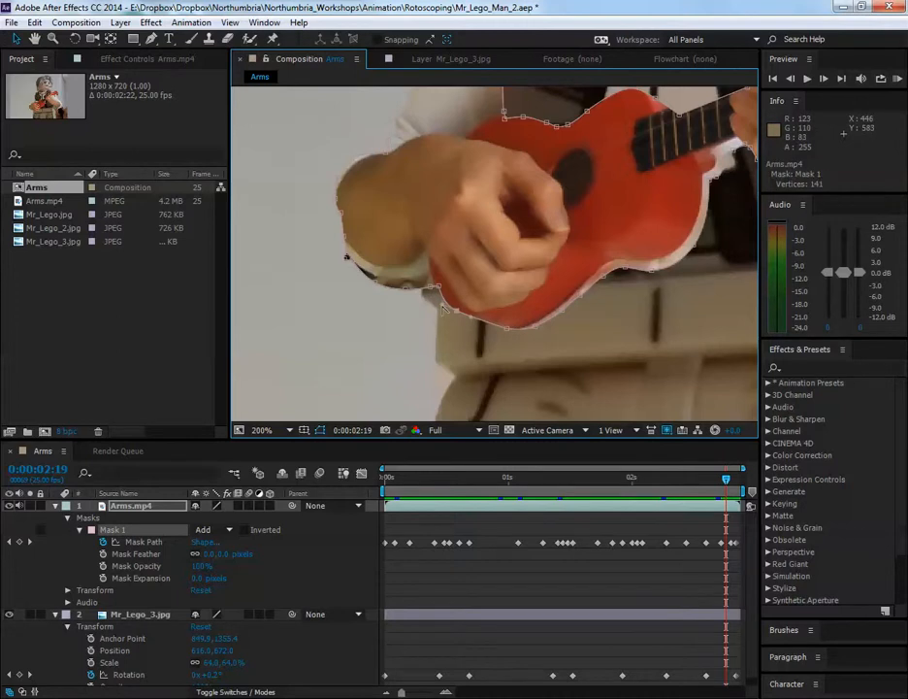
left_click_drag(440, 309, 438, 311)
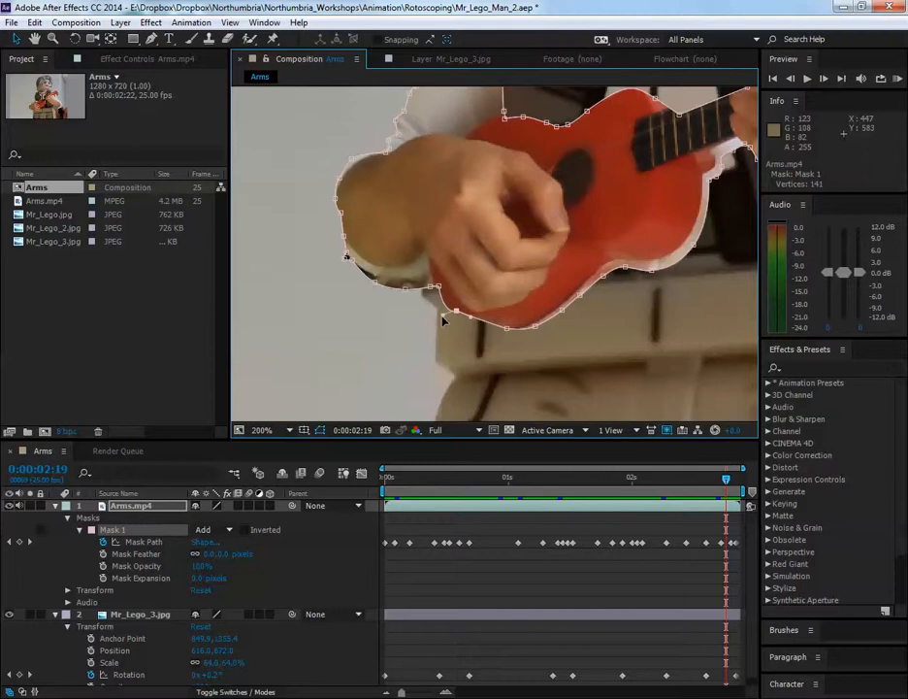
key("ctrl+z")
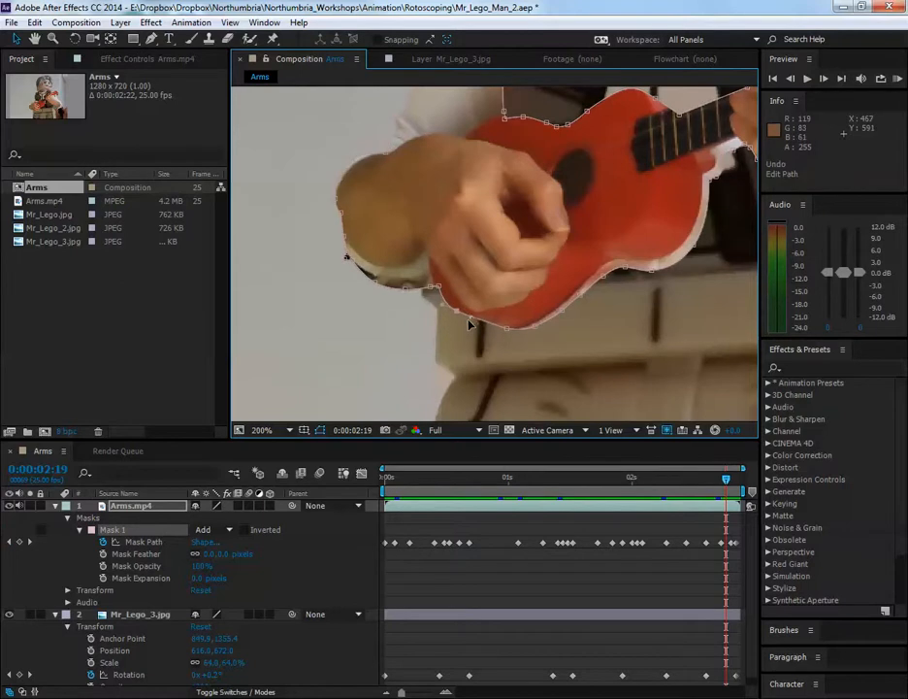
key("ctrl+z")
Try to bend the other curve handle of the ukulele's lower-edge vertex downward, and undo the path edits
mouse_move(473, 322)
left_mouse_down()
mouse_move(461, 326)
mouse_move(467, 318)
left_mouse_up()
left_click_drag(471, 317, 459, 328)
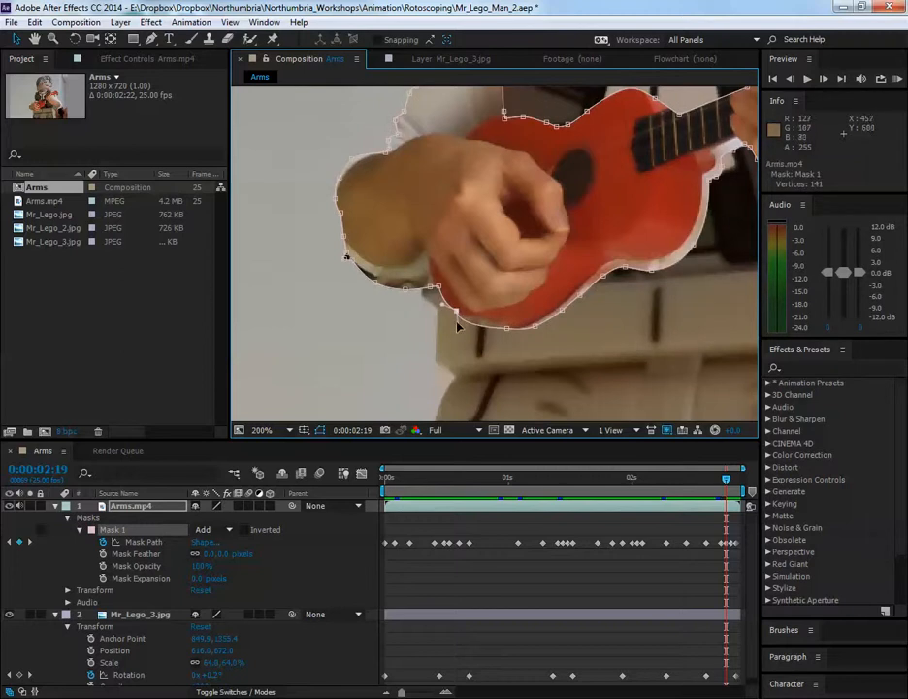
key("ctrl+z")
key("ctrl+z")
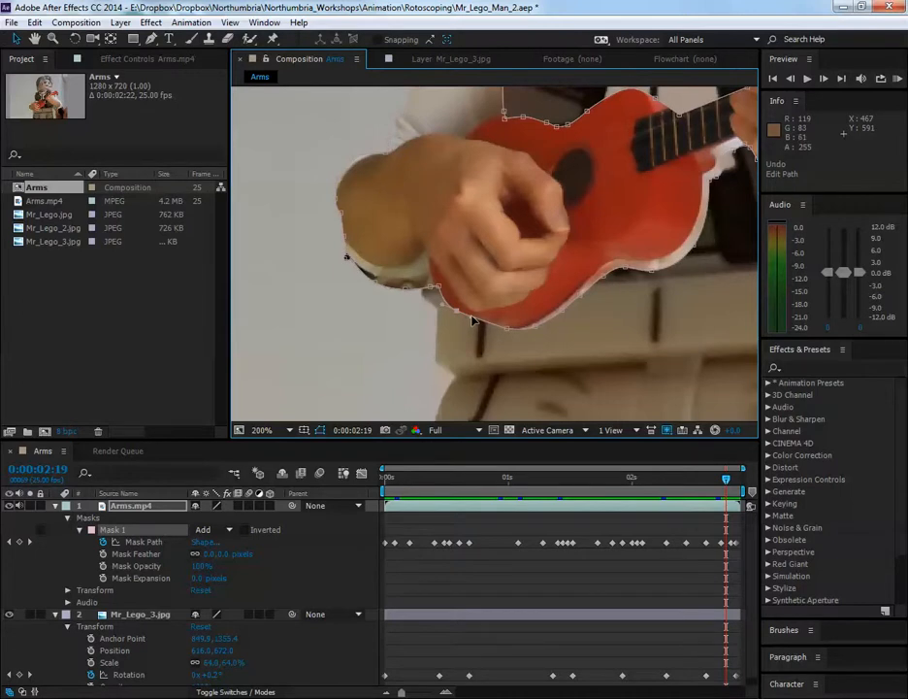
Try to pull the lower-edge vertex's curve handle far out from the ukulele, undo it, and view the whole mask
scroll(473, 321, "up", 2)
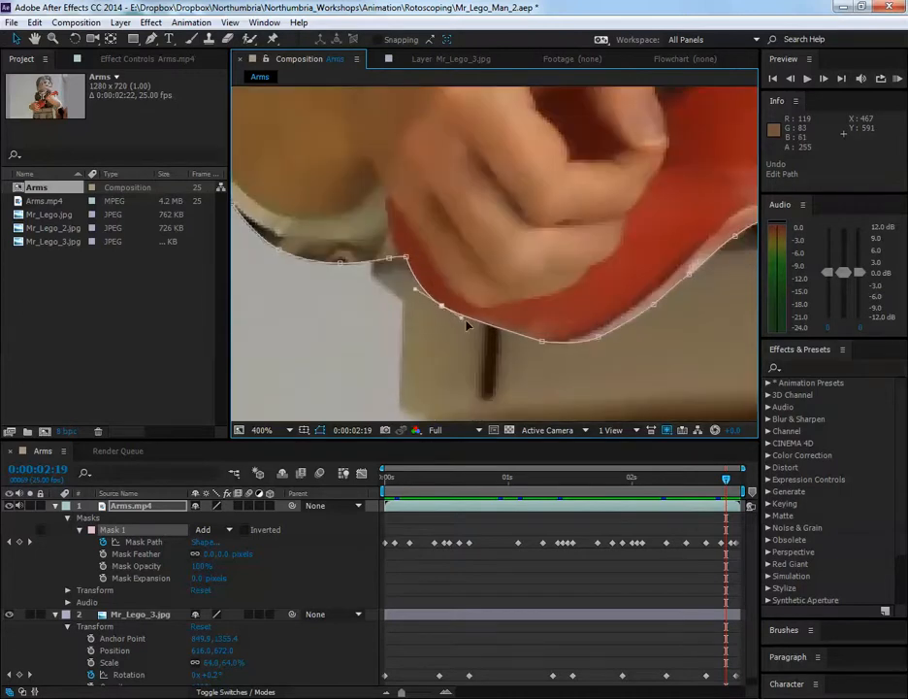
left_click(439, 308)
left_click_drag(418, 289, 339, 323)
key("ctrl+z")
scroll(445, 309, "down", 1)
left_click_drag(463, 291, 465, 318)
key("space")
left_click_drag(568, 288, 525, 327)
scroll(509, 303, "down", 1)
key("space")
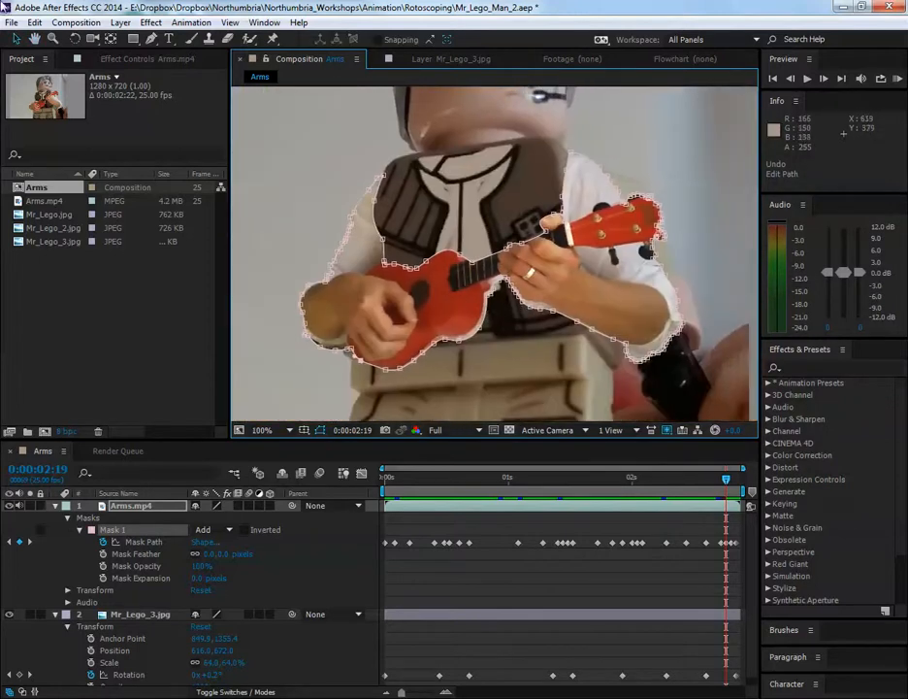
Open the recent project Mr_Lego_Man_3.aep without saving the changes to Mr_Lego_Man_2.aep
left_click(11, 22)
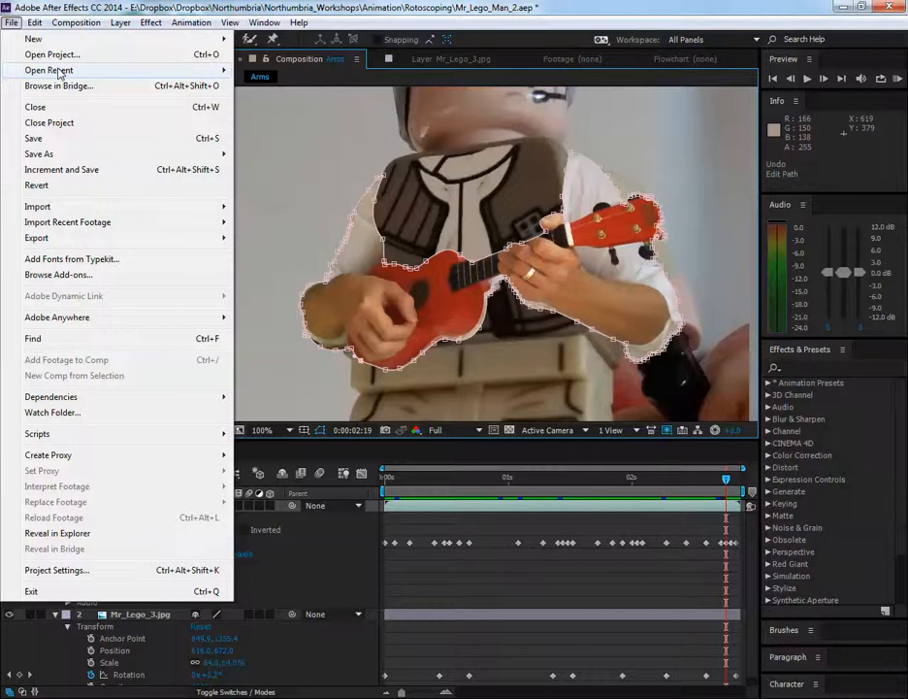
mouse_move(78, 70)
left_click(359, 101)
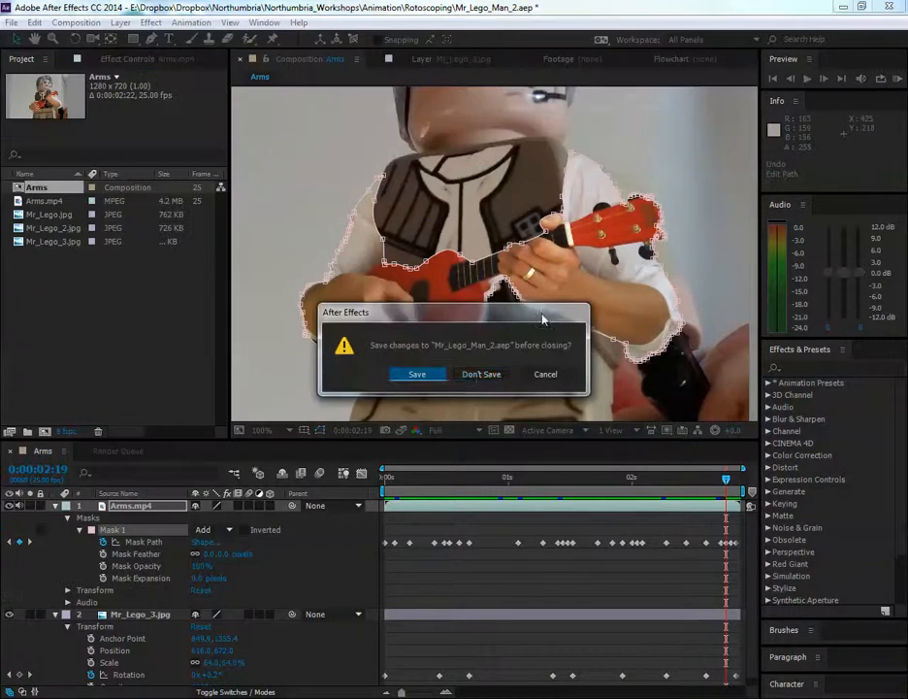
left_click(480, 374)
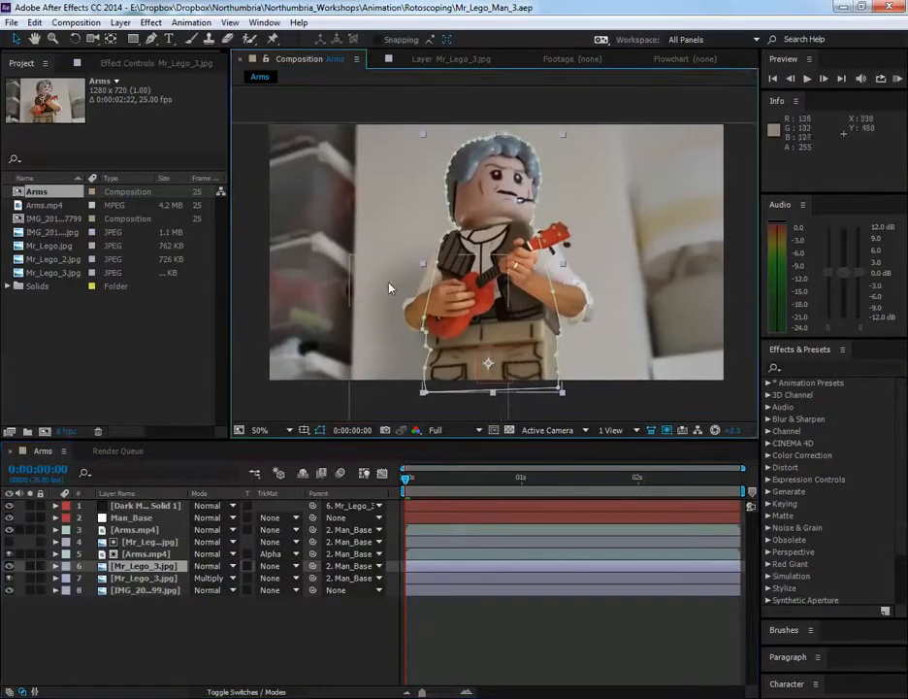
Deselect all layers and examine the full composite of the figure, arms and background at frame 0
left_click(495, 591)
key("h")
left_click_drag(476, 361, 493, 361)
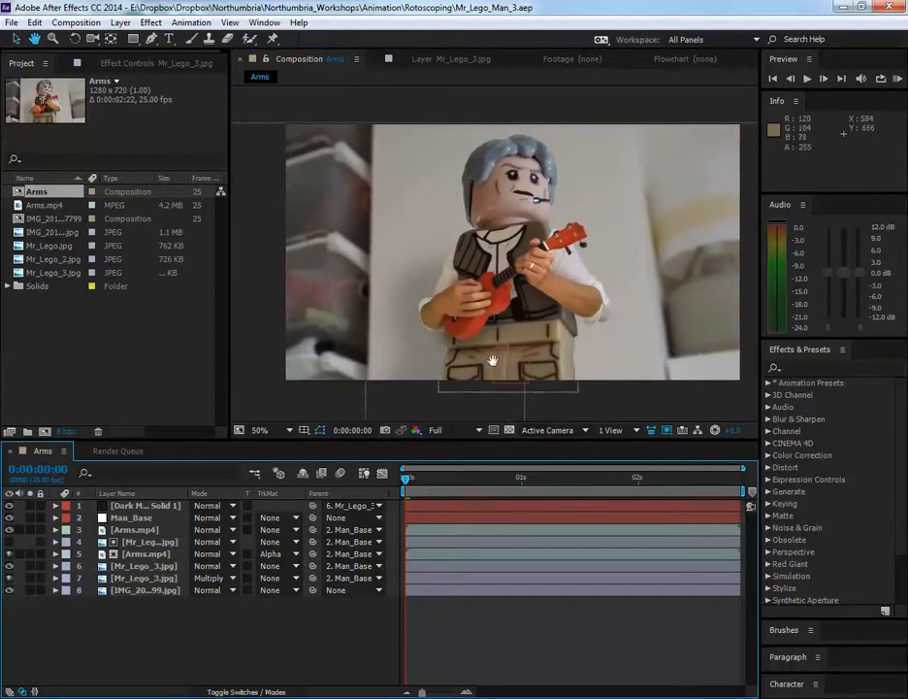
Preview the Arms composition from frame 0 and scrub back to 0:00:01:07 to examine how the arms follow the Lego figure's movement
key("v")
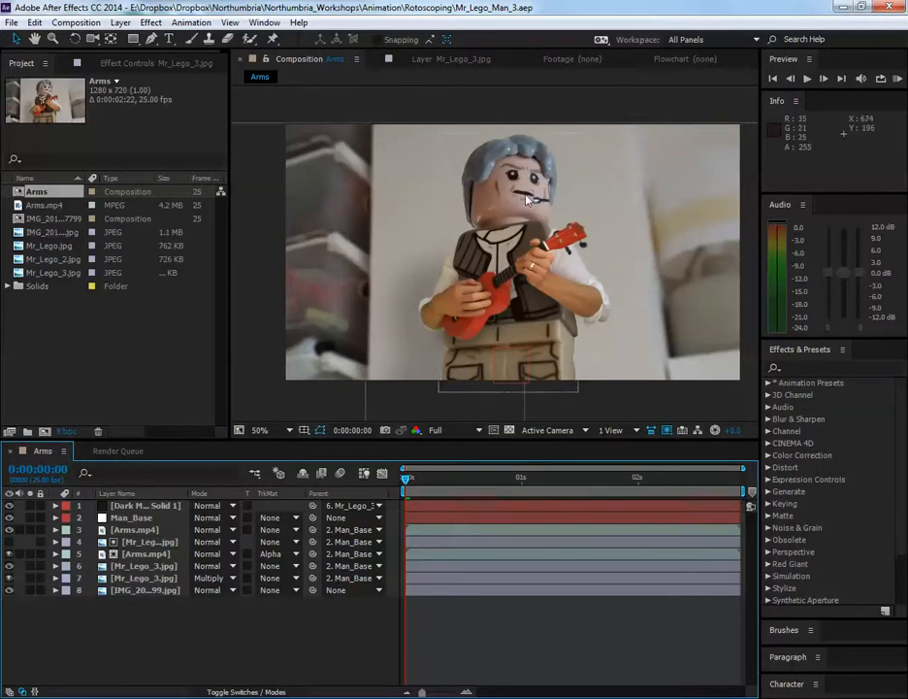
scroll(521, 194, "up", 2)
scroll(495, 194, "down", 2)
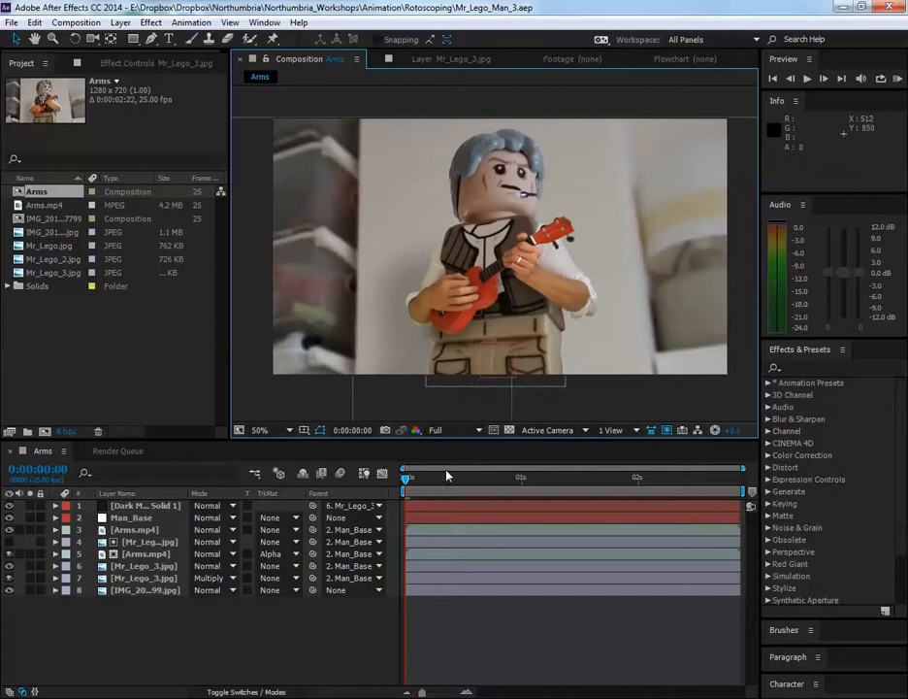
key("space")
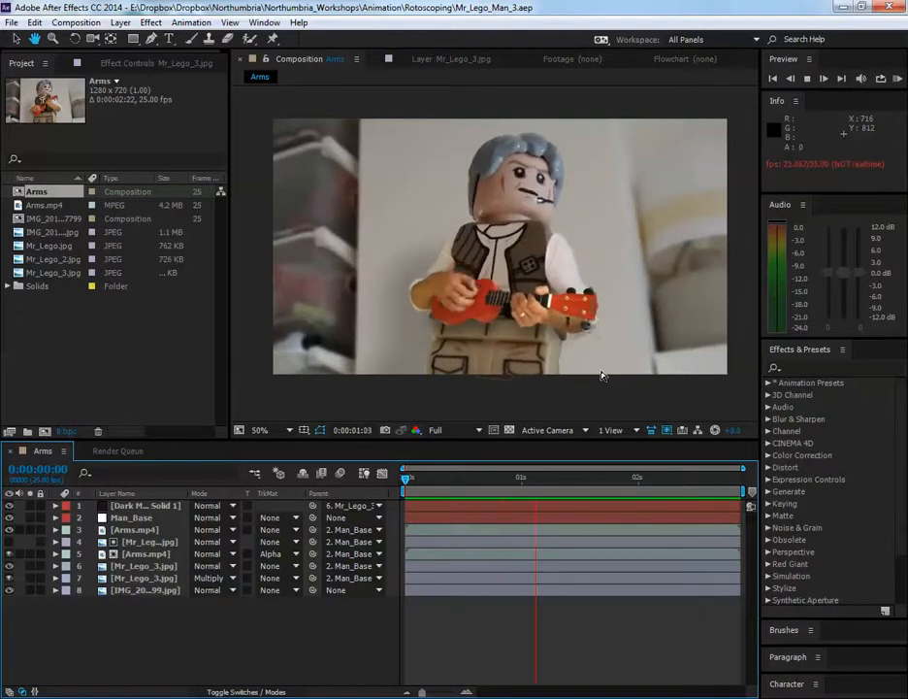
key("space")
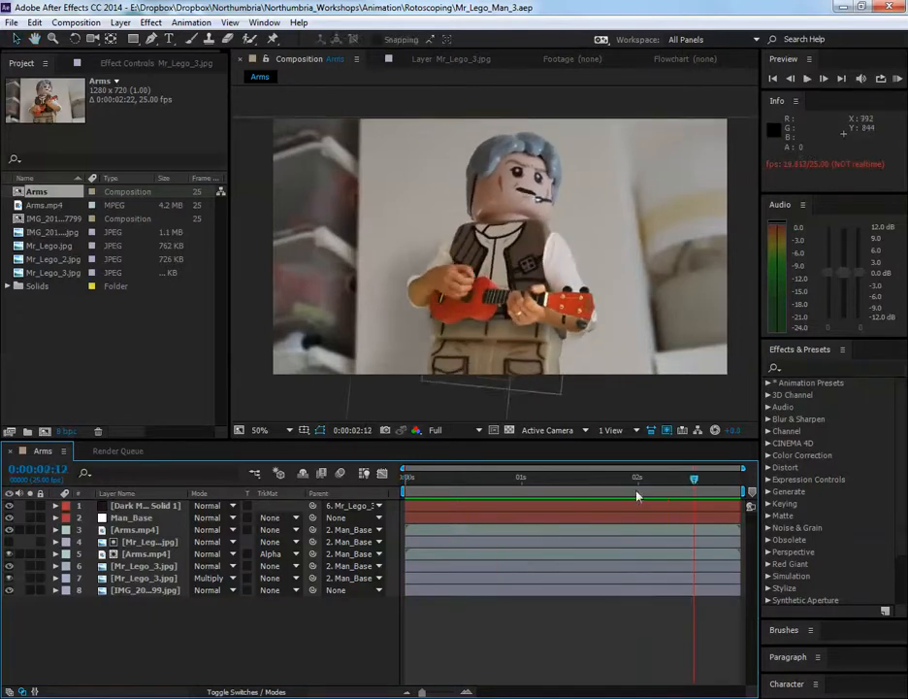
left_click_drag(695, 481, 574, 479)
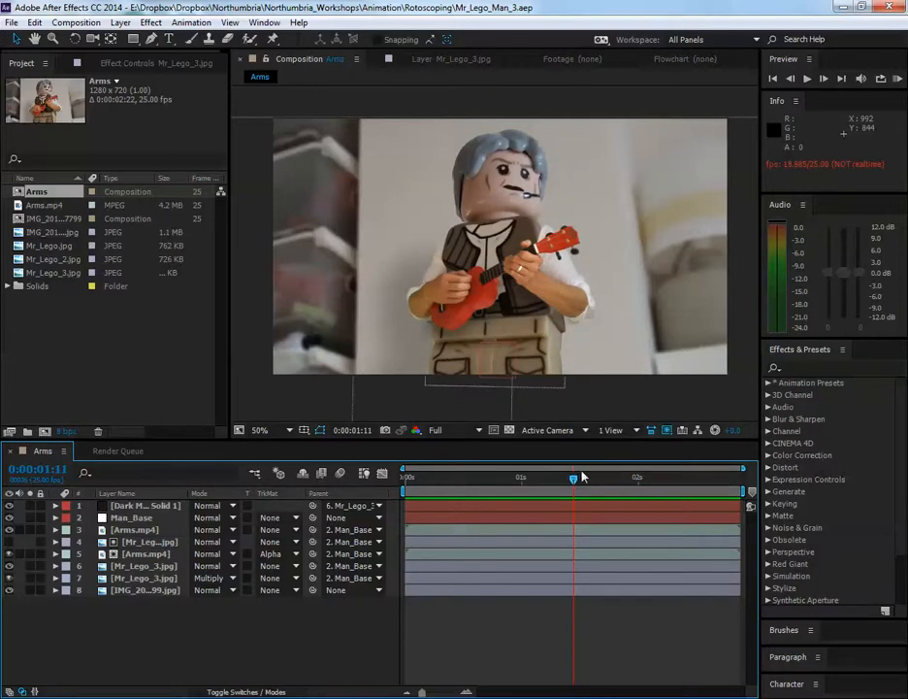
left_click_drag(578, 476, 554, 479)
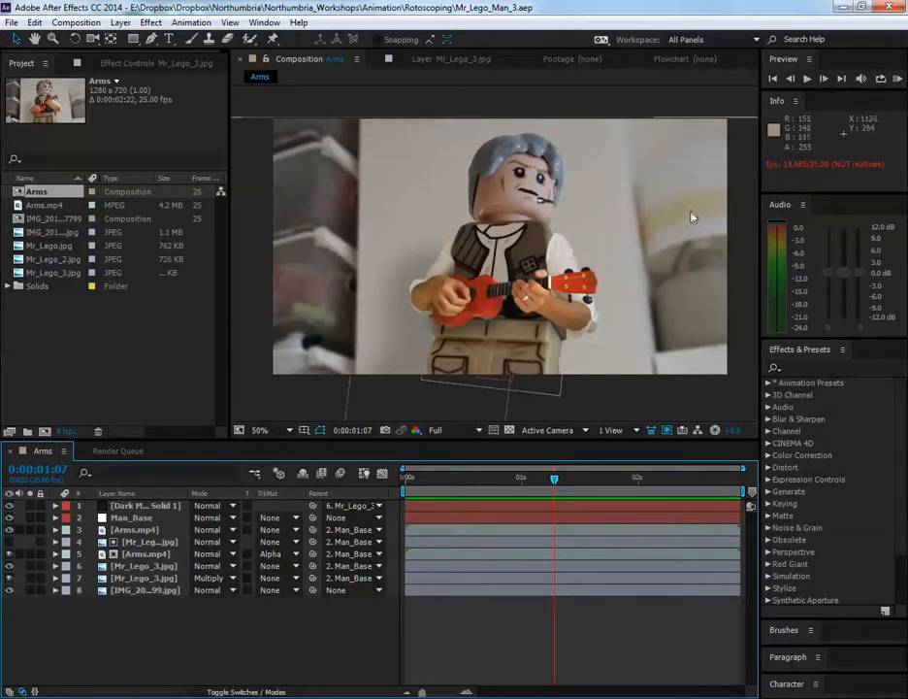
Replay the composite from its first frame and scrub to 0:00:01:05 to check the arms and ukulele against the body
left_click_drag(560, 480, 334, 483)
key("space")
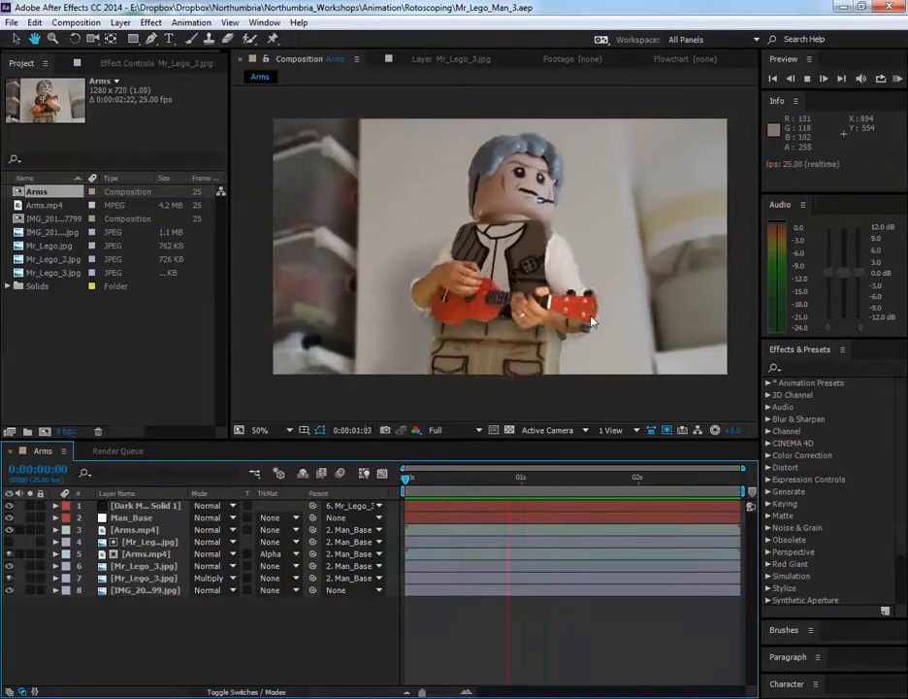
key("space")
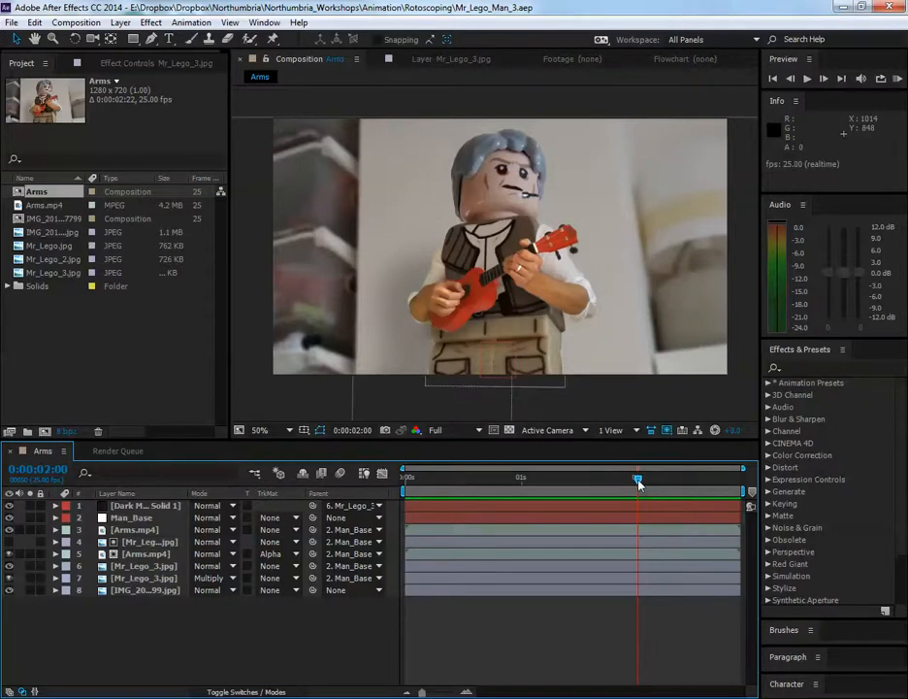
key("space")
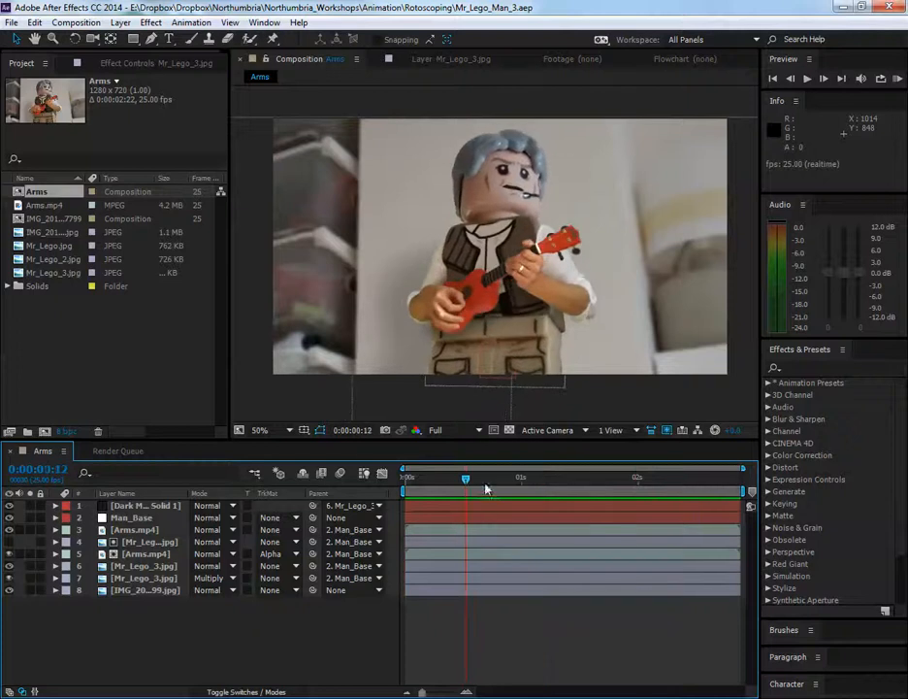
left_click_drag(486, 485, 544, 490)
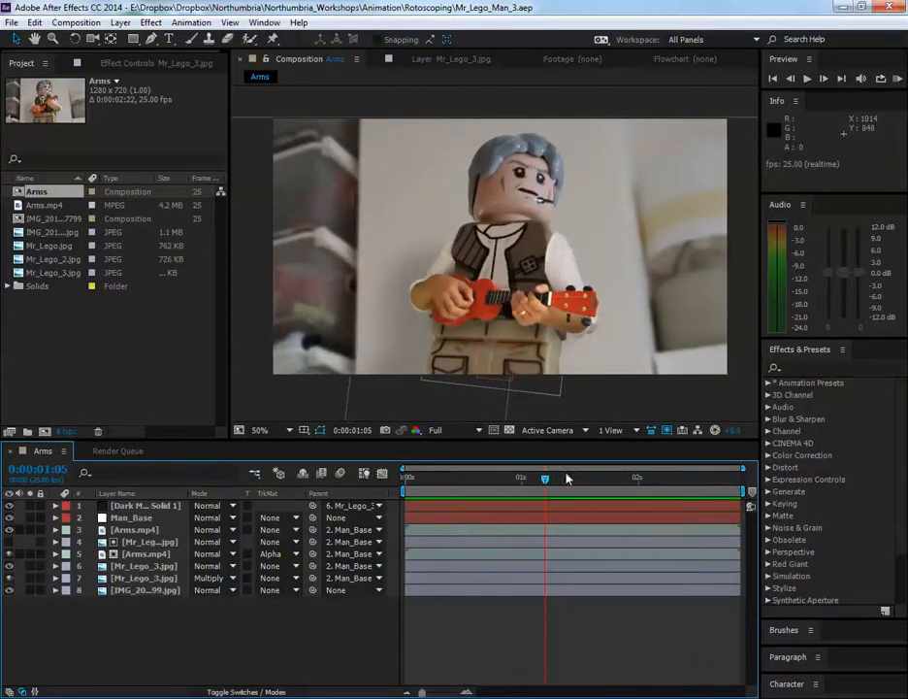